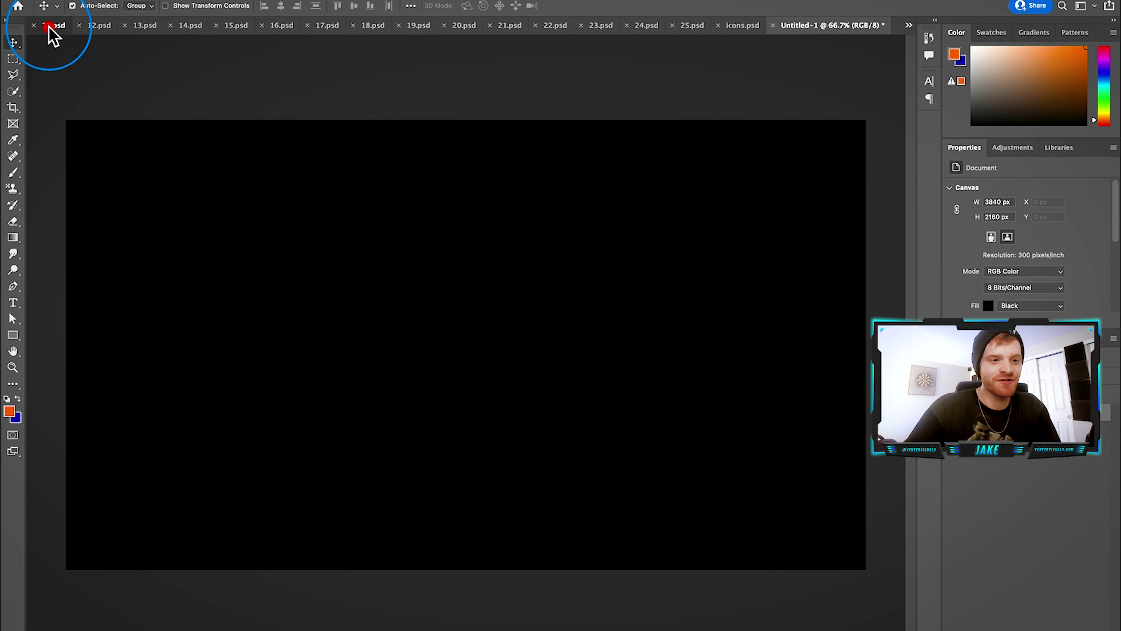
Look through the open title templates from 11.psd to 17.psd.
{"action": "left_click", "coordinate": [49, 27]}
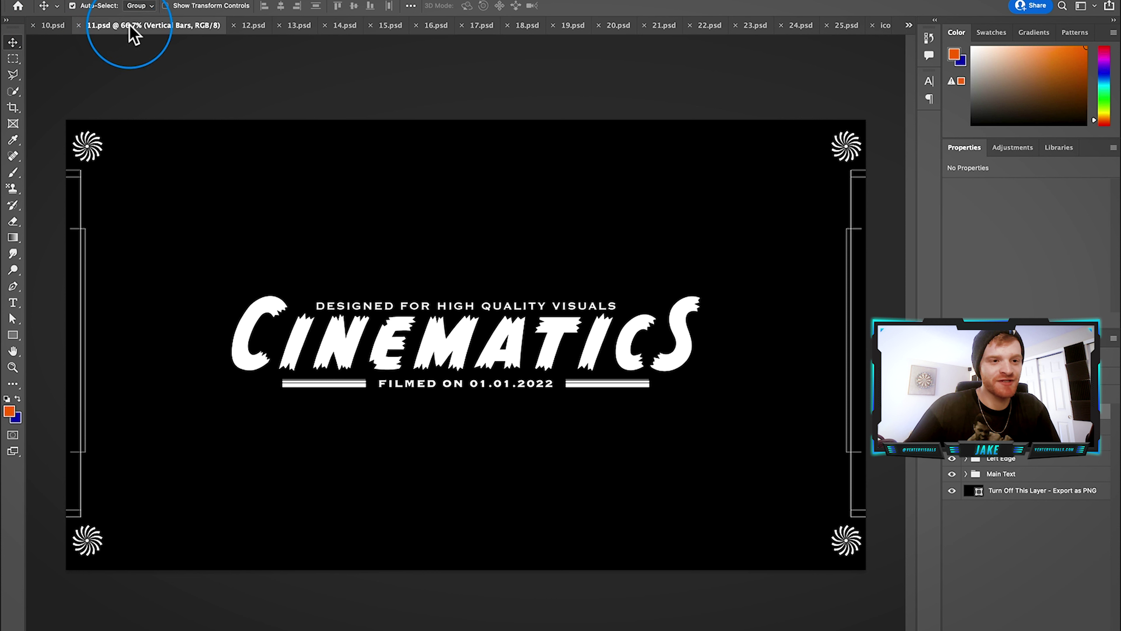
{"action": "left_click", "coordinate": [251, 28]}
{"action": "left_click", "coordinate": [272, 28]}
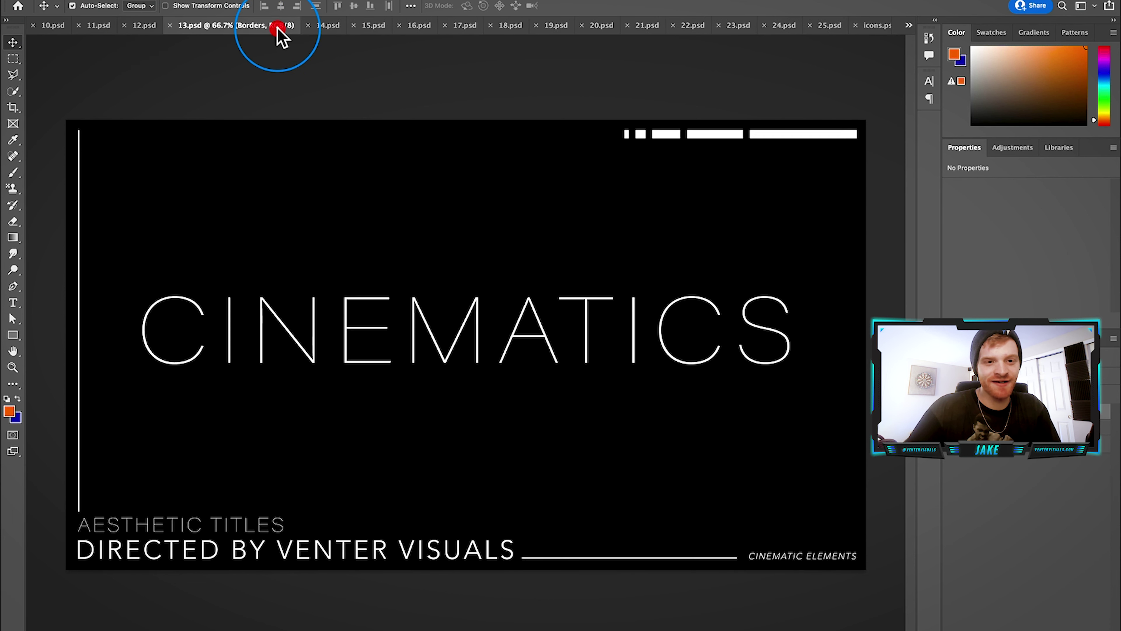
{"action": "left_click", "coordinate": [333, 31]}
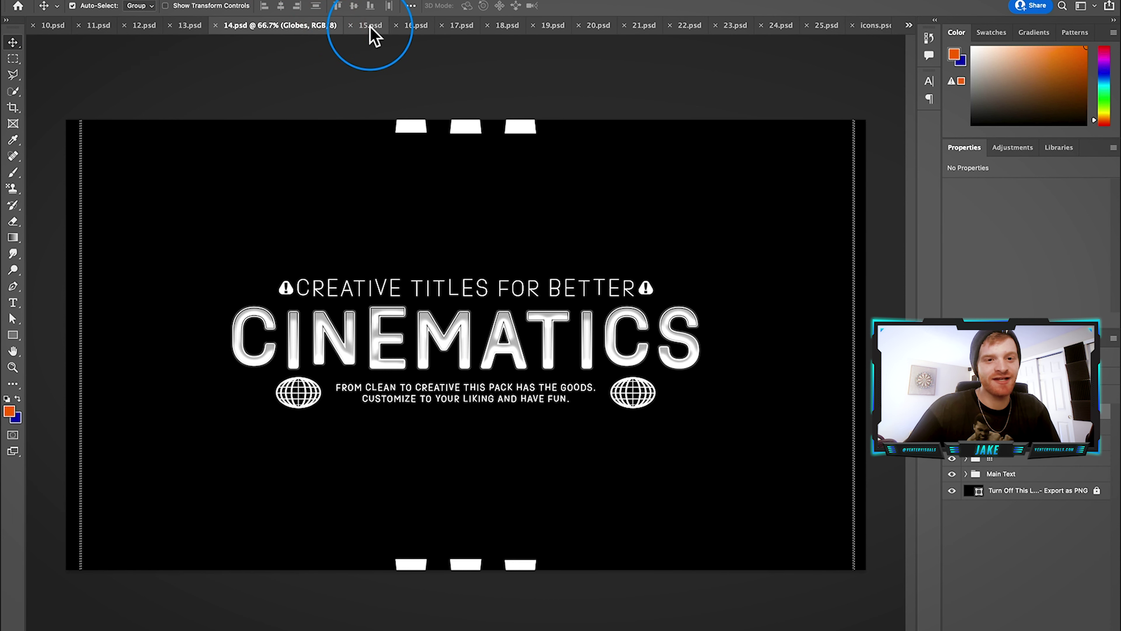
{"action": "left_click", "coordinate": [373, 28]}
{"action": "left_click", "coordinate": [528, 30]}
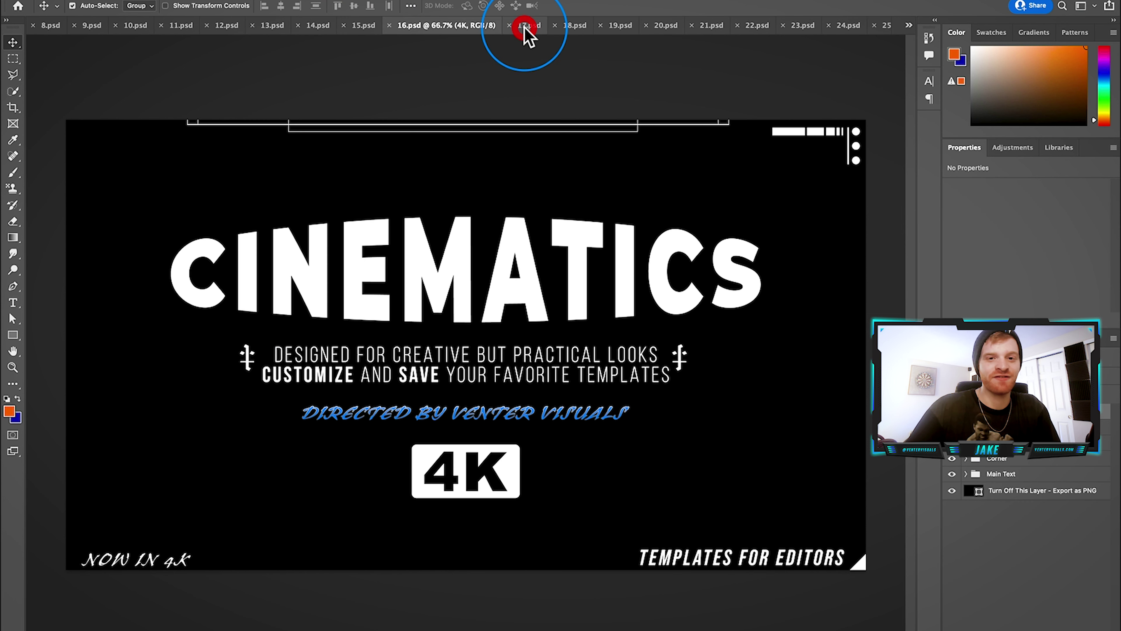
{"action": "left_click", "coordinate": [530, 27]}
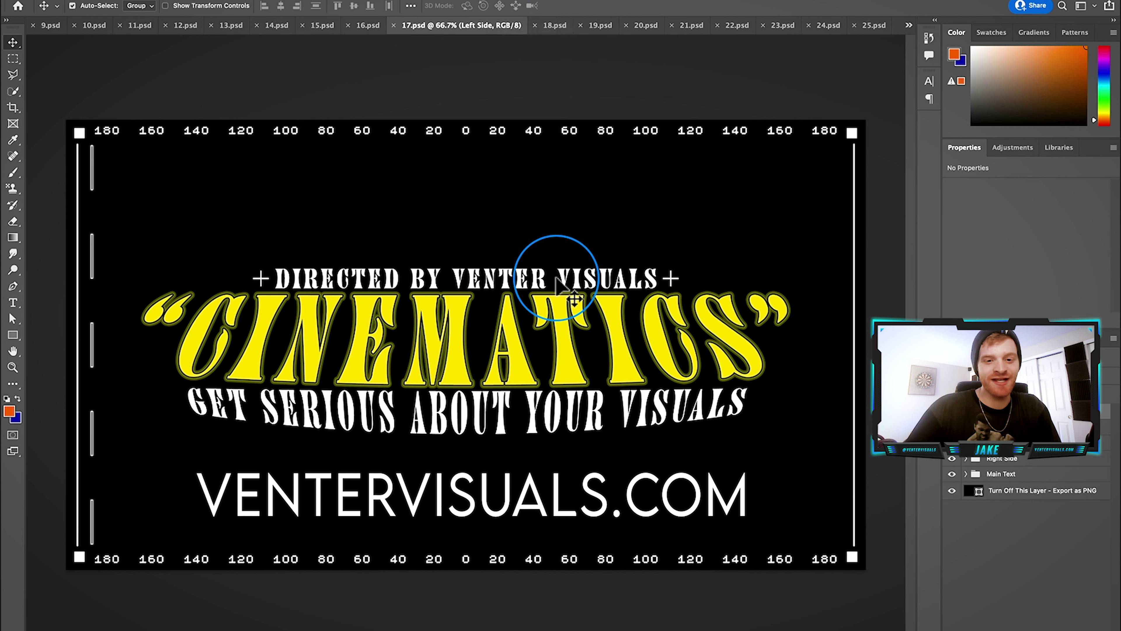
Replace the curved yellow main title in 17.psd with “AUTHENTIC”, keeping the quotation marks.
{"action": "left_click", "coordinate": [560, 320]}
{"action": "key", "text": "t"}
{"action": "double_click", "coordinate": [559, 316]}
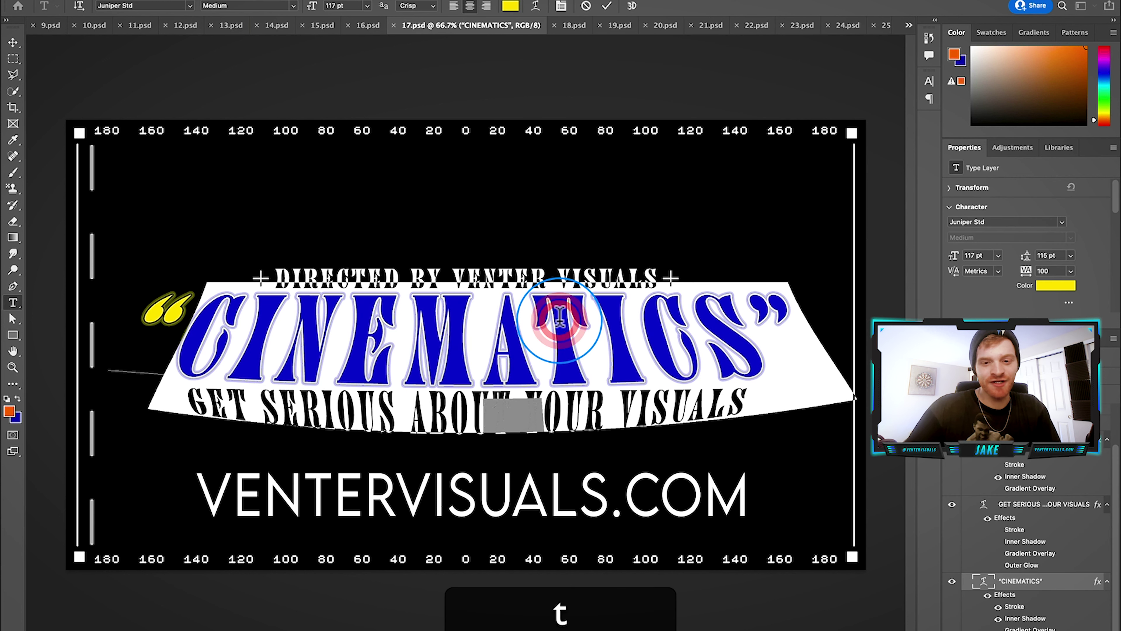
{"action": "type", "text": "AUTHENTIC”"}
{"action": "key", "text": "ctrl+Return"}
{"action": "key", "text": "v"}
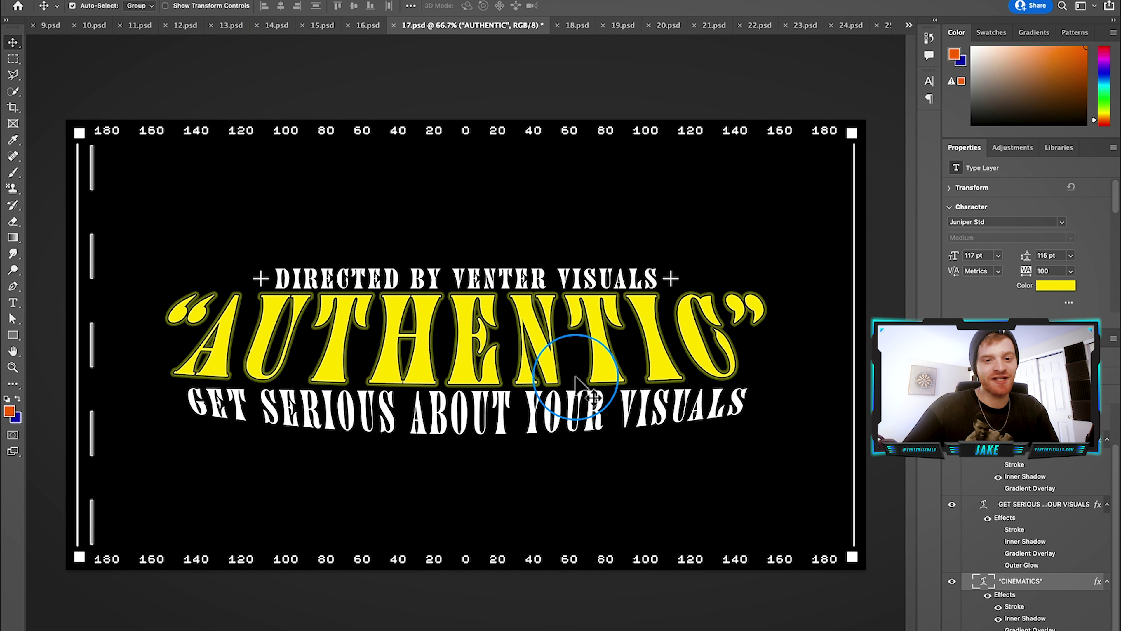
{"action": "left_click", "coordinate": [644, 328]}
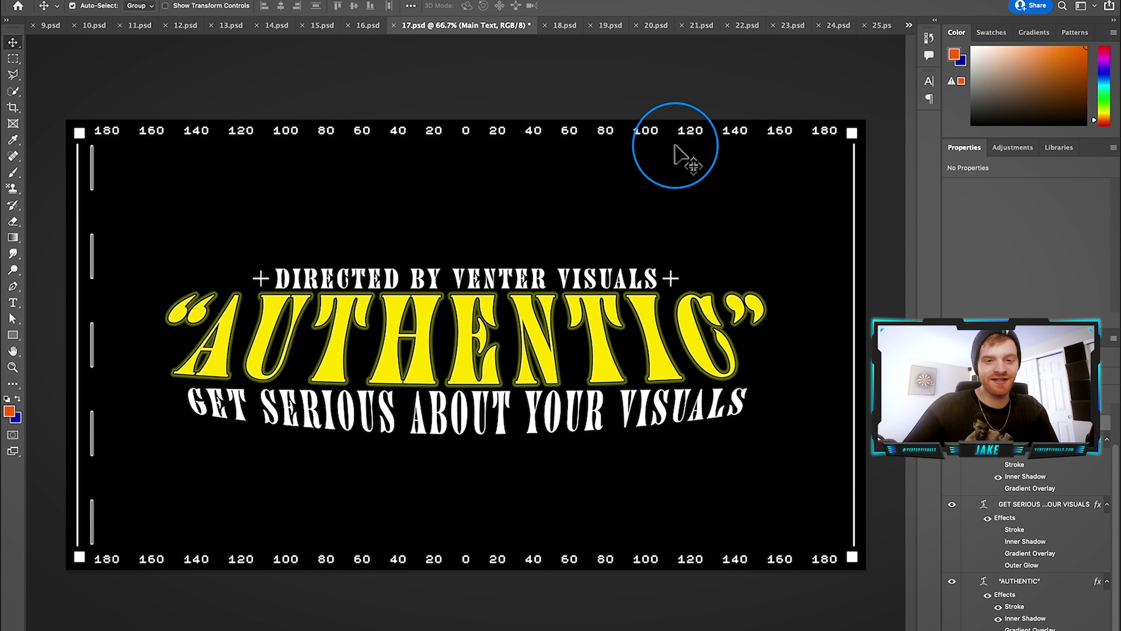
Look through the remaining title templates from 18.psd to 23.psd.
{"action": "left_click", "coordinate": [565, 27]}
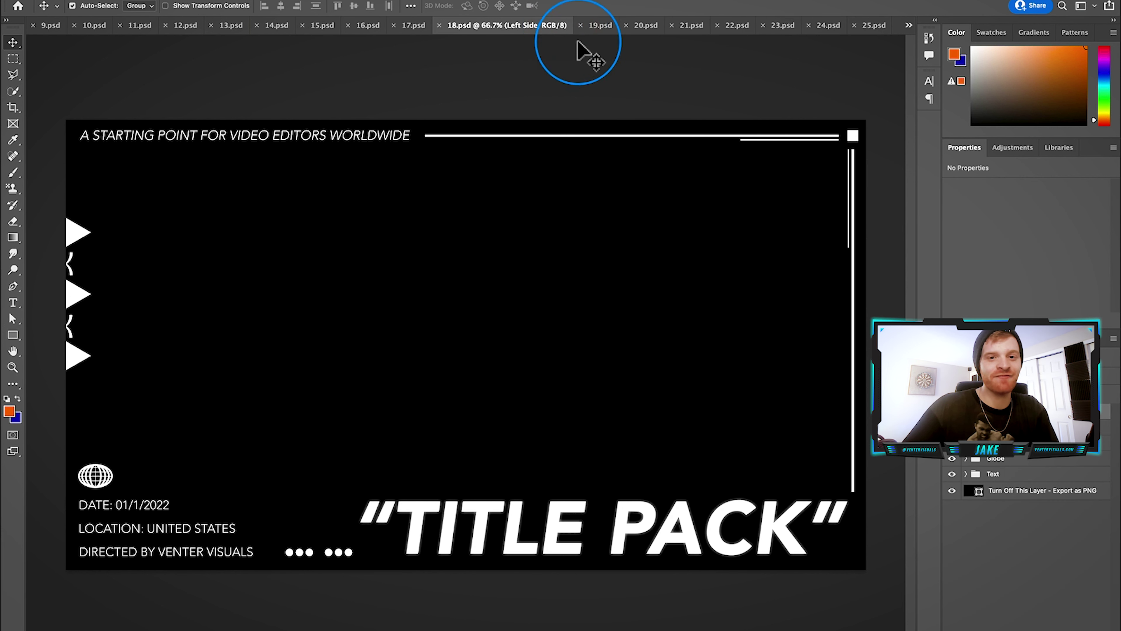
{"action": "left_click", "coordinate": [601, 27]}
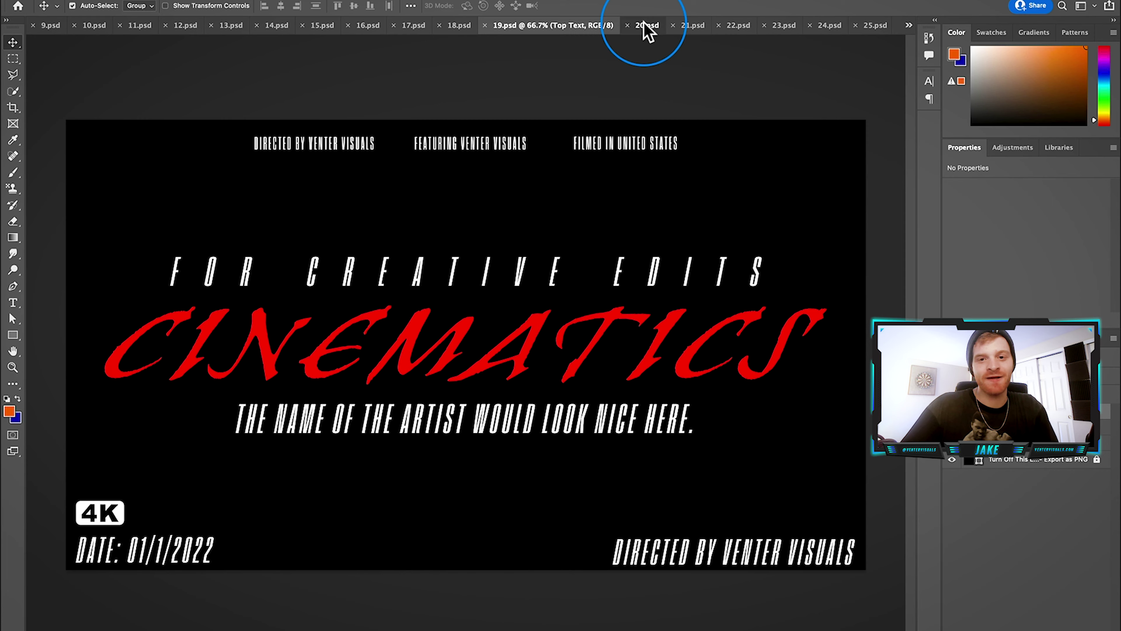
{"action": "left_click", "coordinate": [645, 25]}
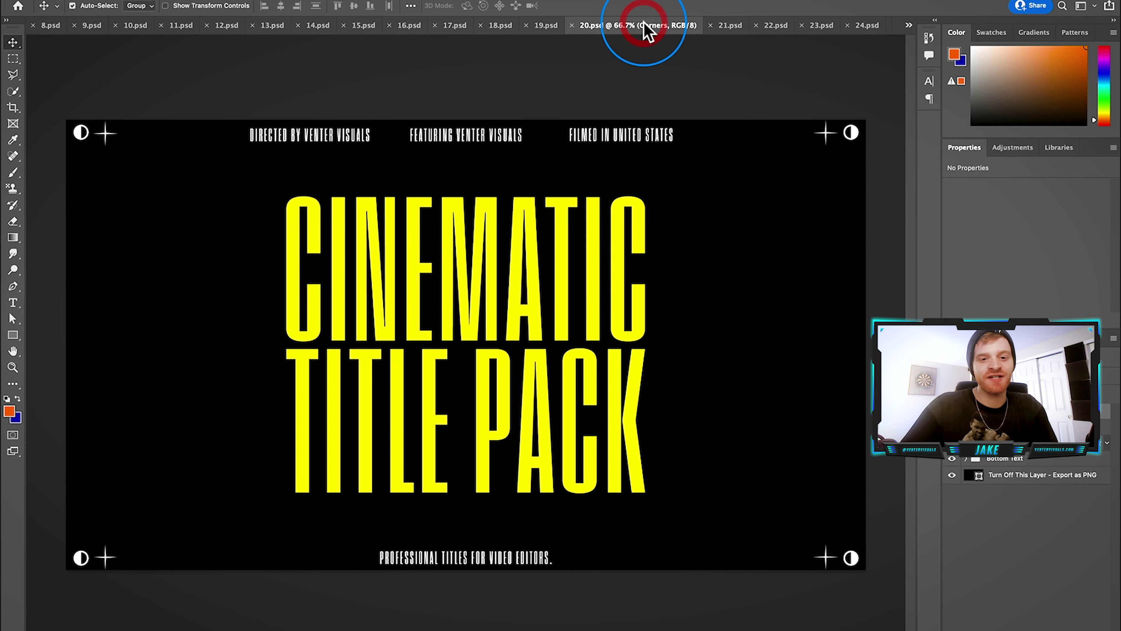
{"action": "left_click", "coordinate": [735, 27]}
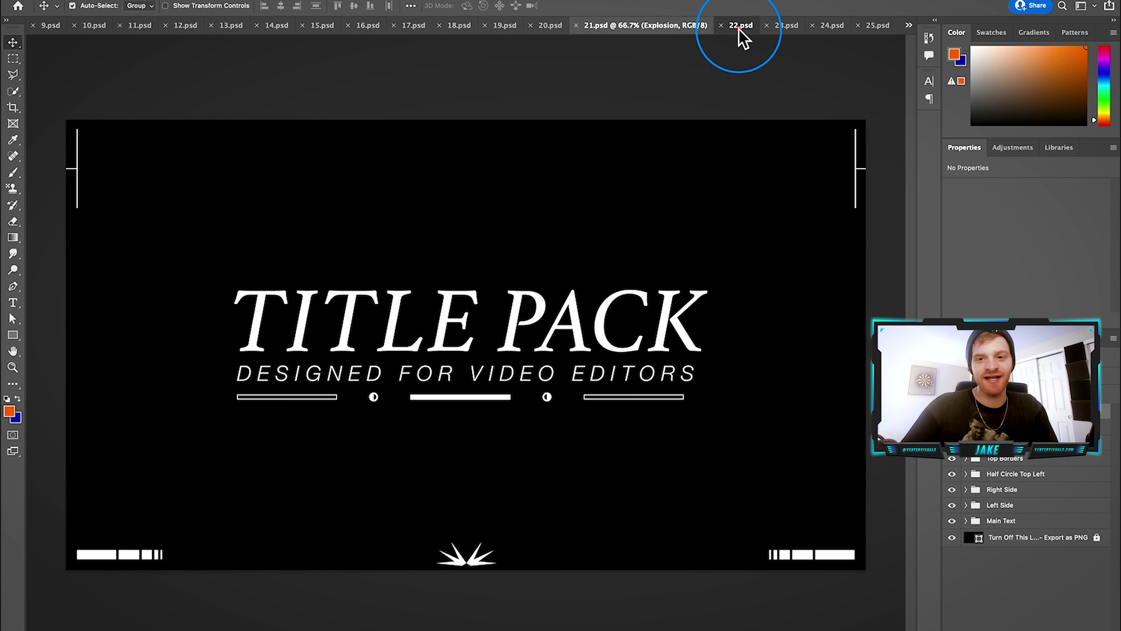
{"action": "left_click", "coordinate": [741, 26]}
{"action": "left_click", "coordinate": [809, 26]}
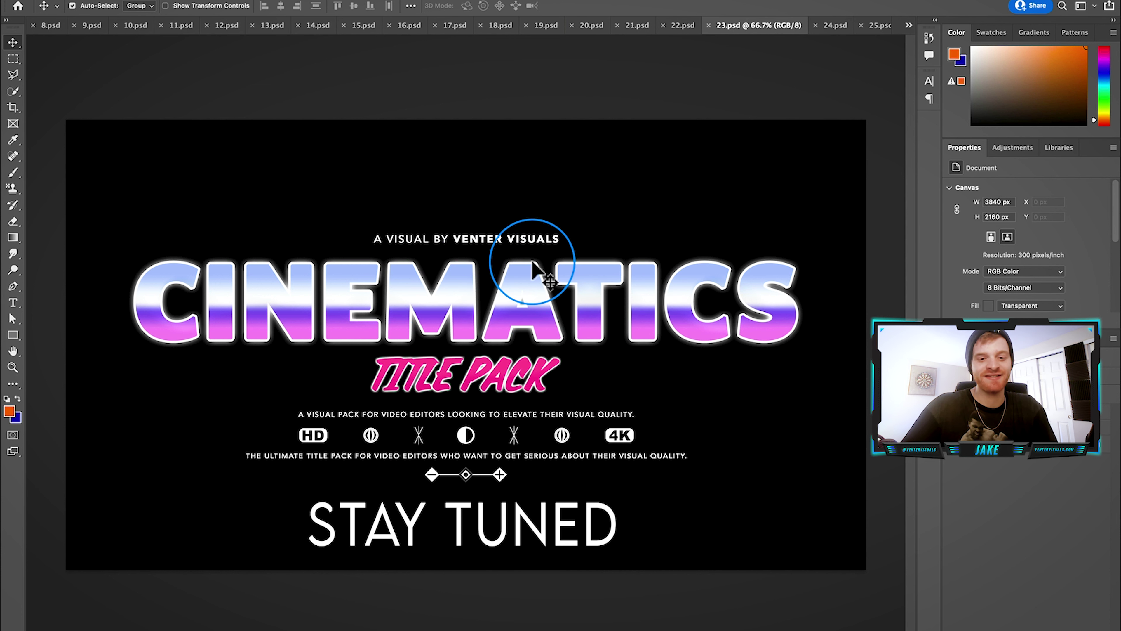
{"action": "left_click", "coordinate": [457, 304]}
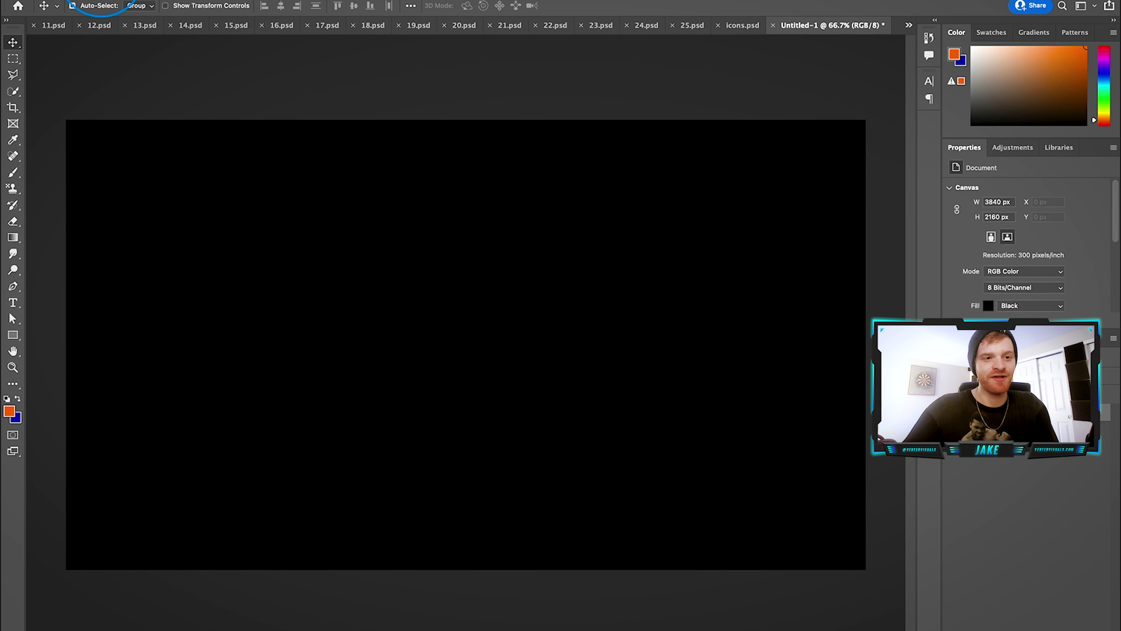
Review the settings for a new document and close them without creating one.
{"action": "left_click", "coordinate": [158, 11]}
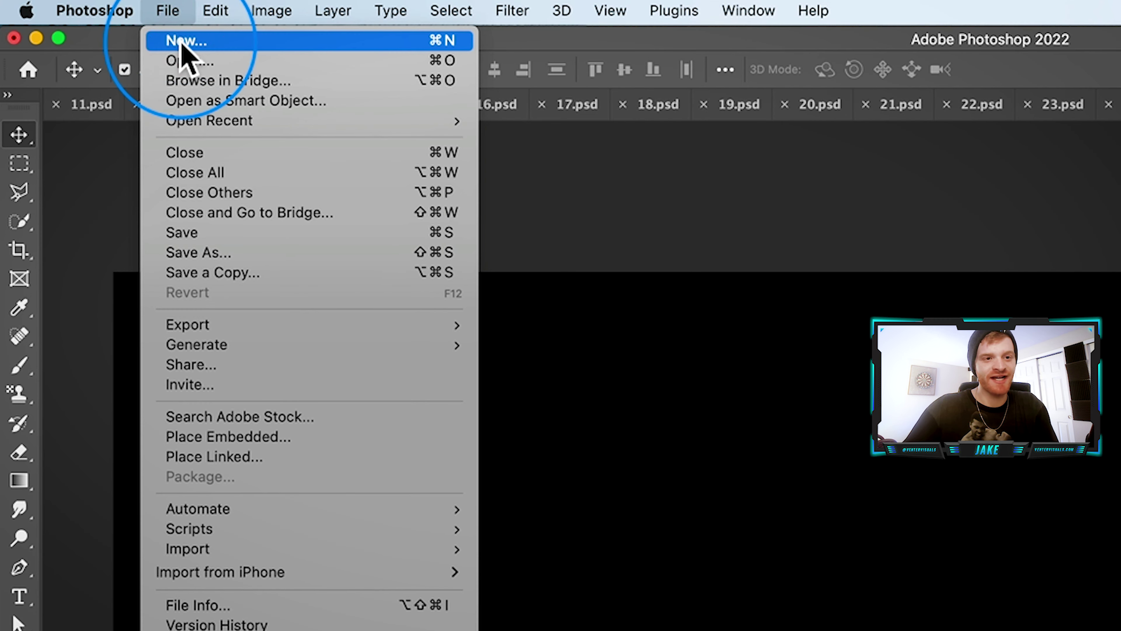
{"action": "left_click", "coordinate": [183, 40]}
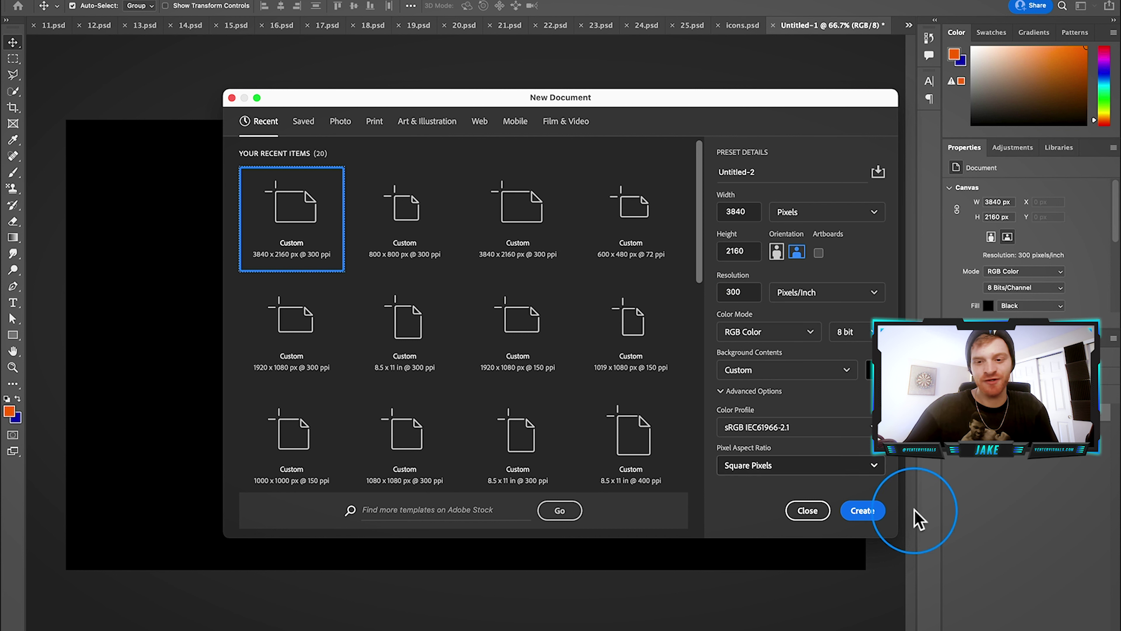
{"action": "left_click", "coordinate": [807, 512]}
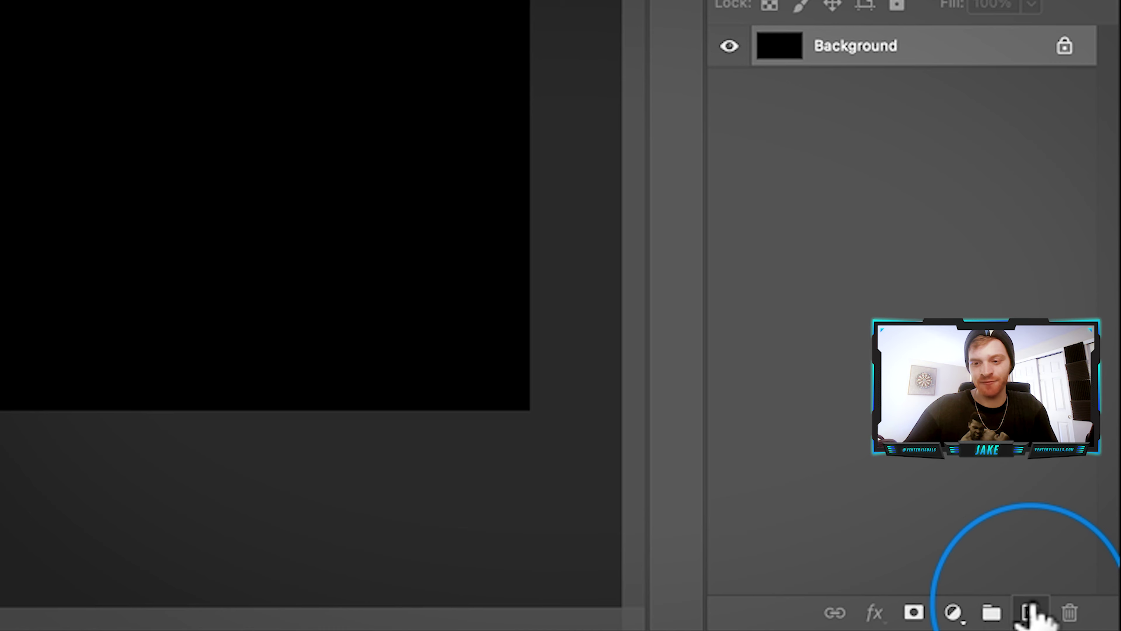
Add a new layer in Untitled-1 and create a horizontal text title reading AUTHENTIC on the black canvas.
{"action": "left_click", "coordinate": [1031, 612]}
{"action": "left_click", "coordinate": [860, 48]}
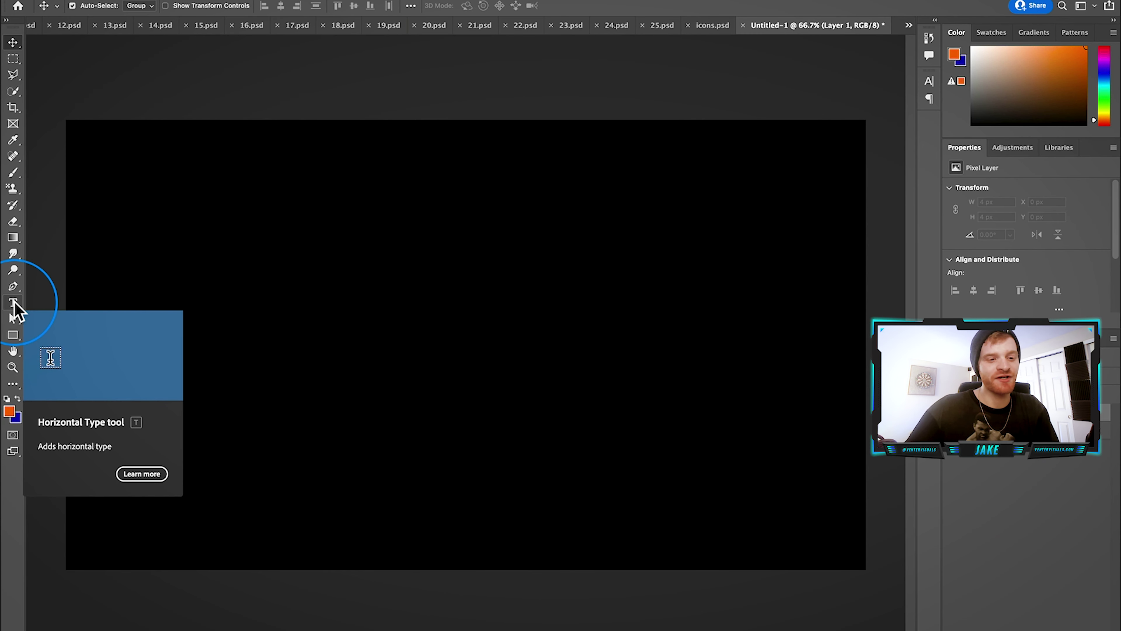
{"action": "left_click", "coordinate": [13, 302]}
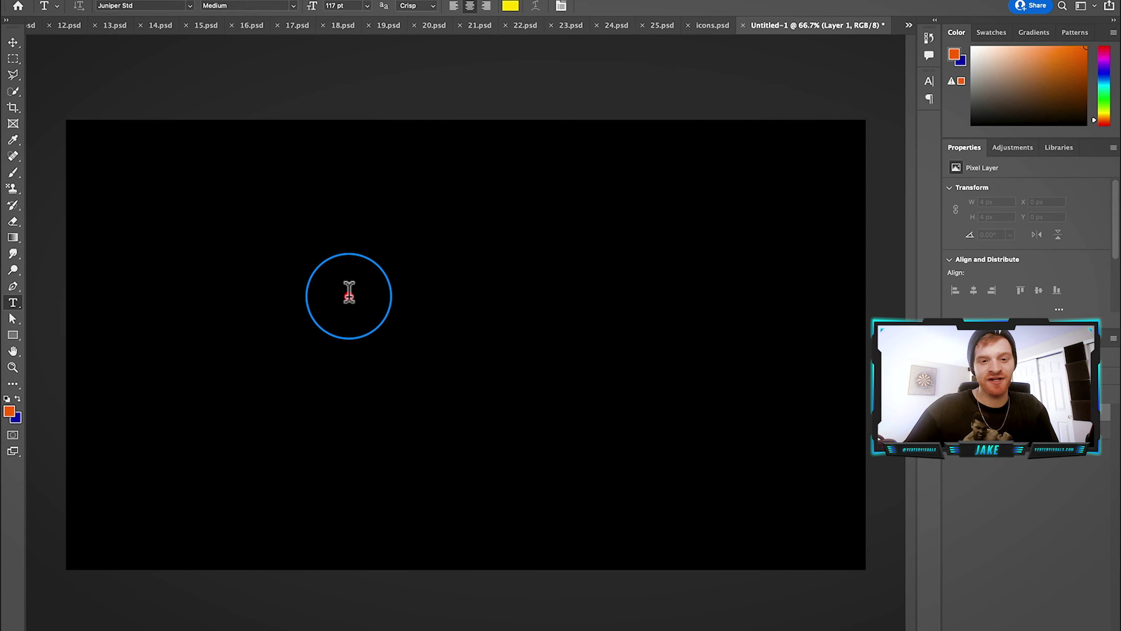
{"action": "left_click", "coordinate": [349, 292]}
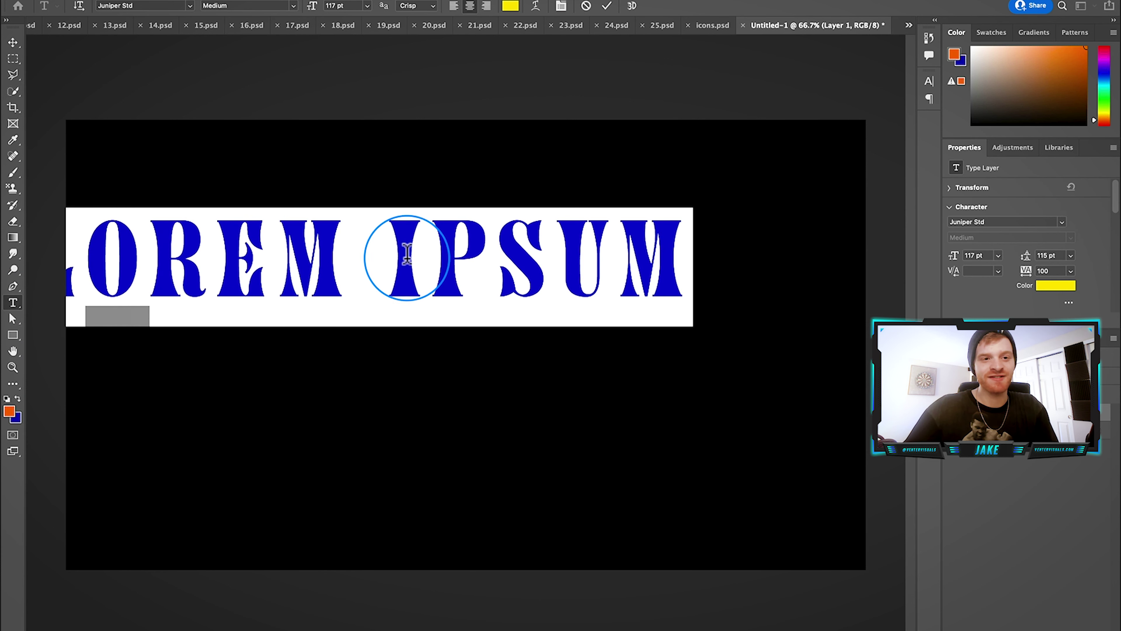
{"action": "left_click", "coordinate": [331, 267]}
{"action": "triple_click", "coordinate": [332, 267]}
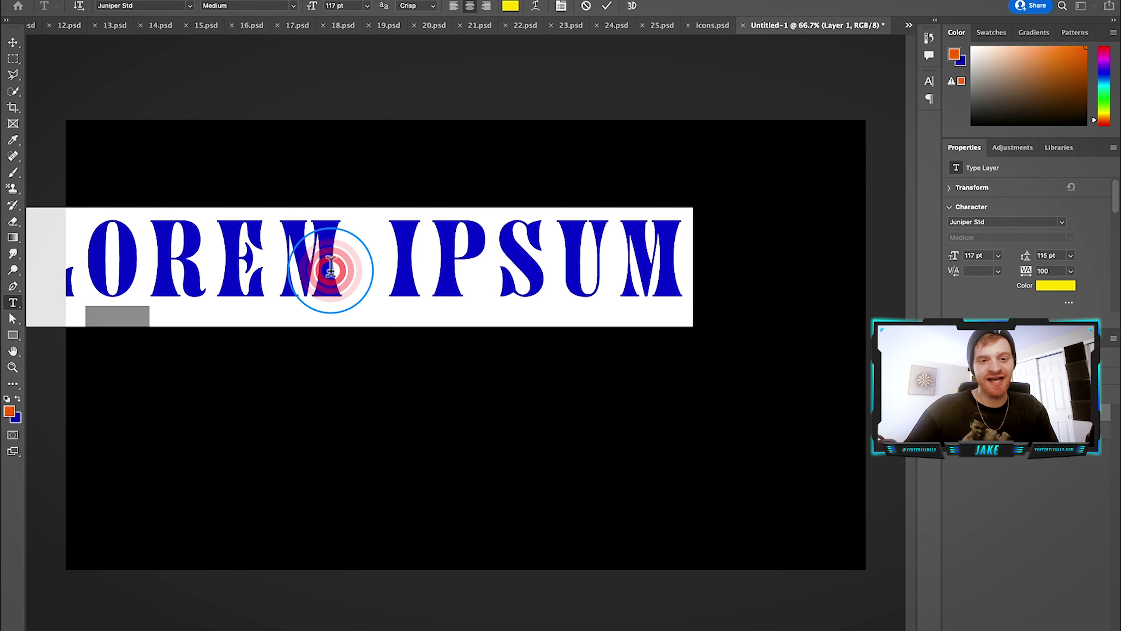
{"action": "key", "text": "shift"}
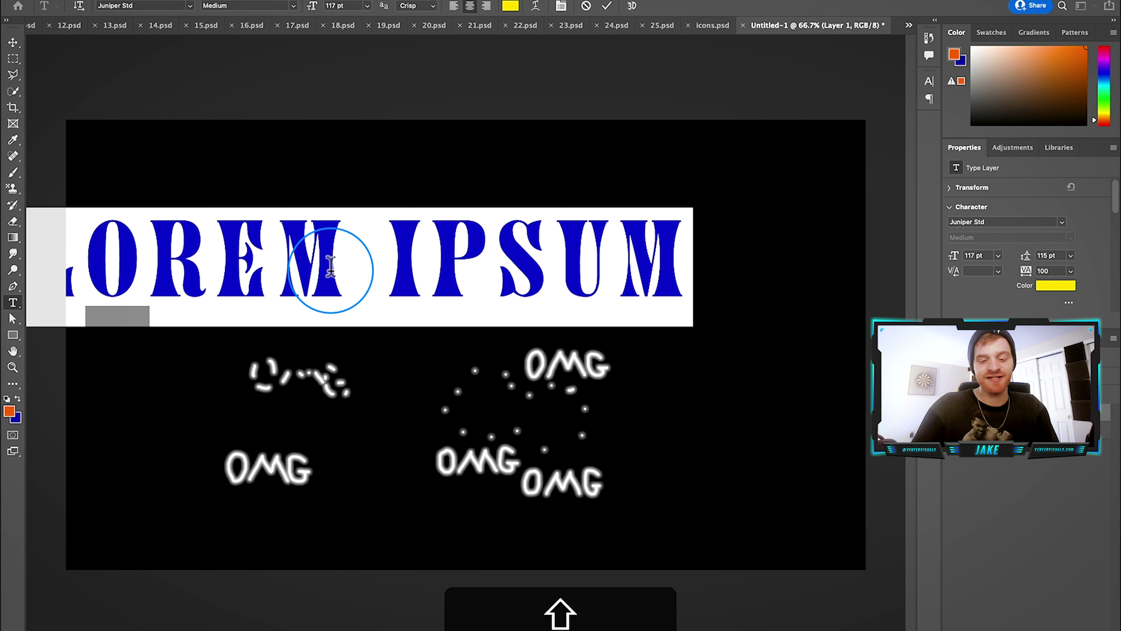
{"action": "type", "text": "AUTHENTIC"}
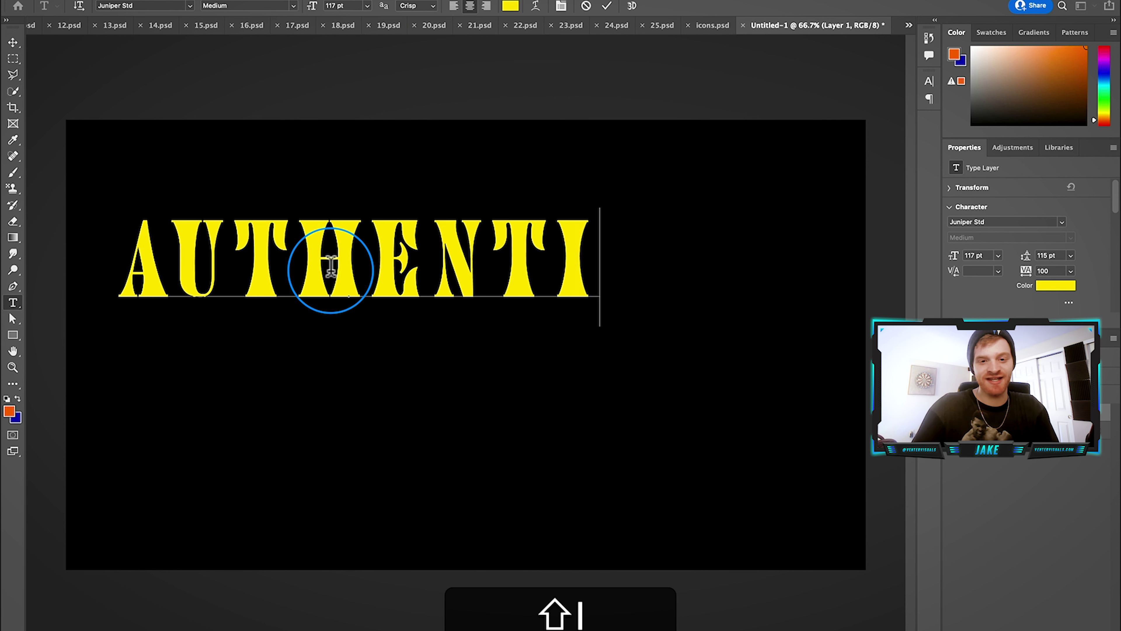
{"action": "triple_click", "coordinate": [331, 265]}
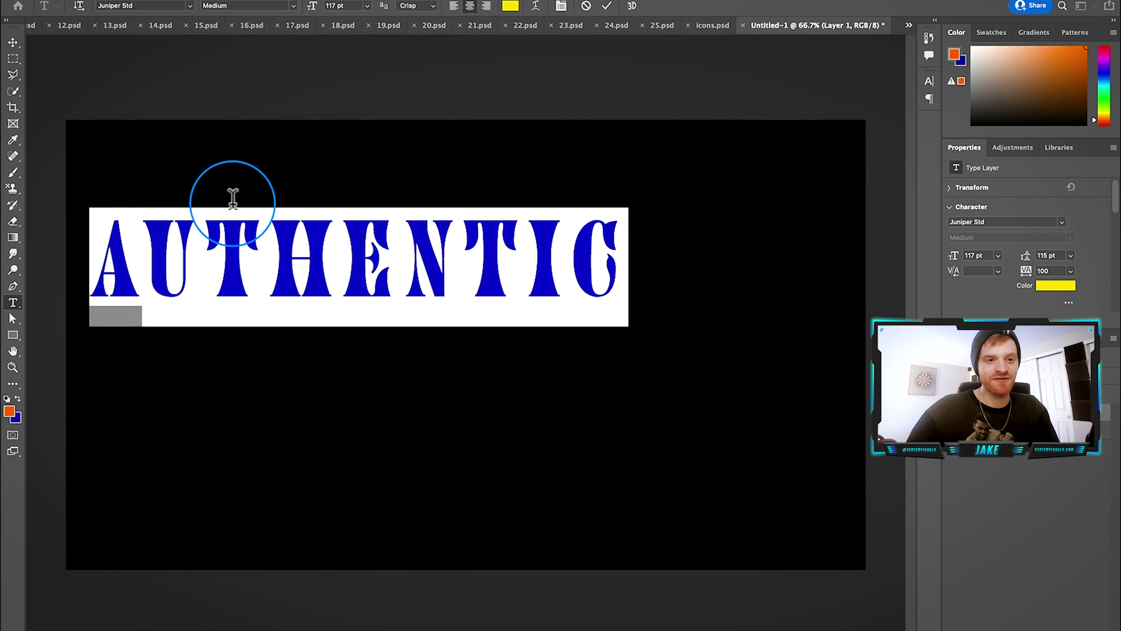
Move the AUTHENTIC title to the horizontal centre of the canvas, in its upper half.
{"action": "left_click", "coordinate": [14, 40]}
{"action": "left_click_drag", "start_coordinate": [287, 256], "coordinate": [400, 326]}
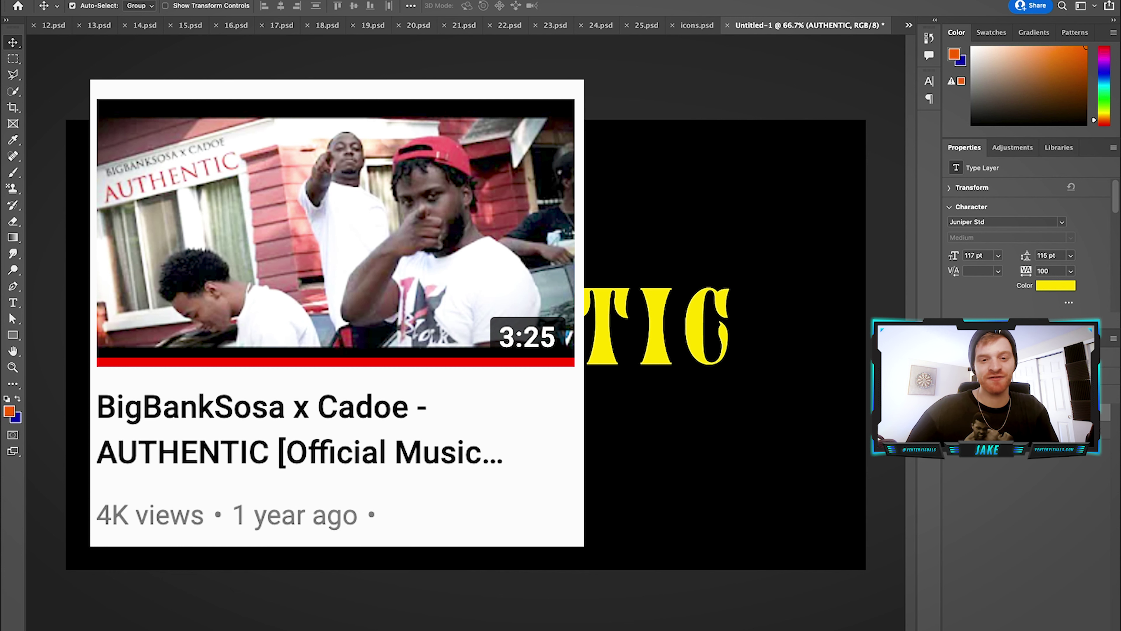
{"action": "left_click_drag", "start_coordinate": [473, 333], "coordinate": [471, 291]}
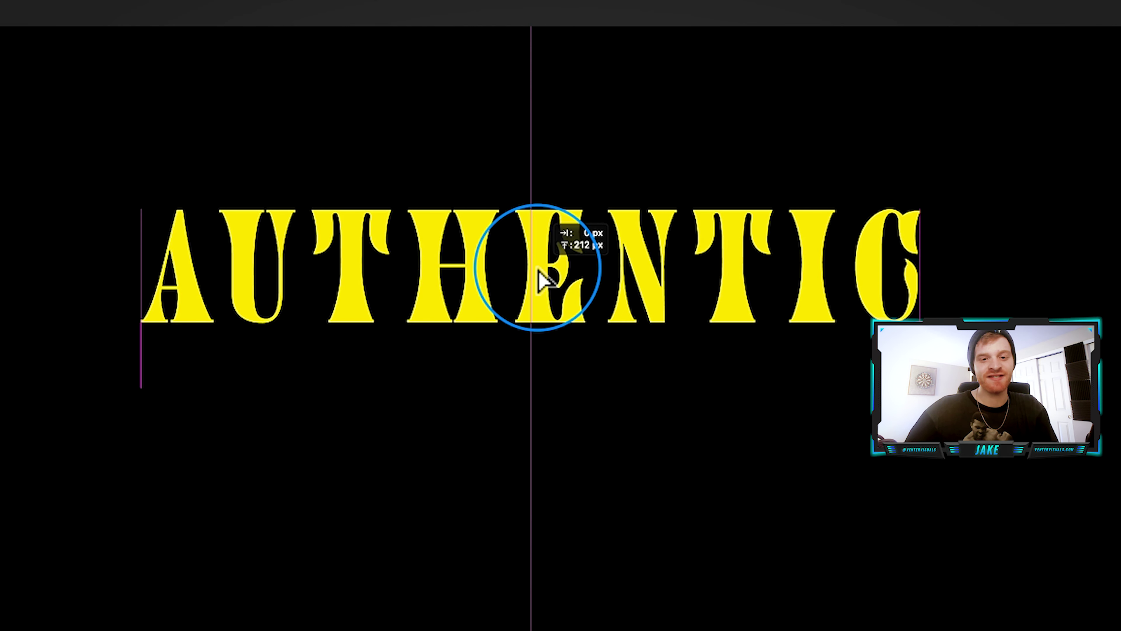
{"action": "left_click_drag", "start_coordinate": [538, 268], "coordinate": [473, 354]}
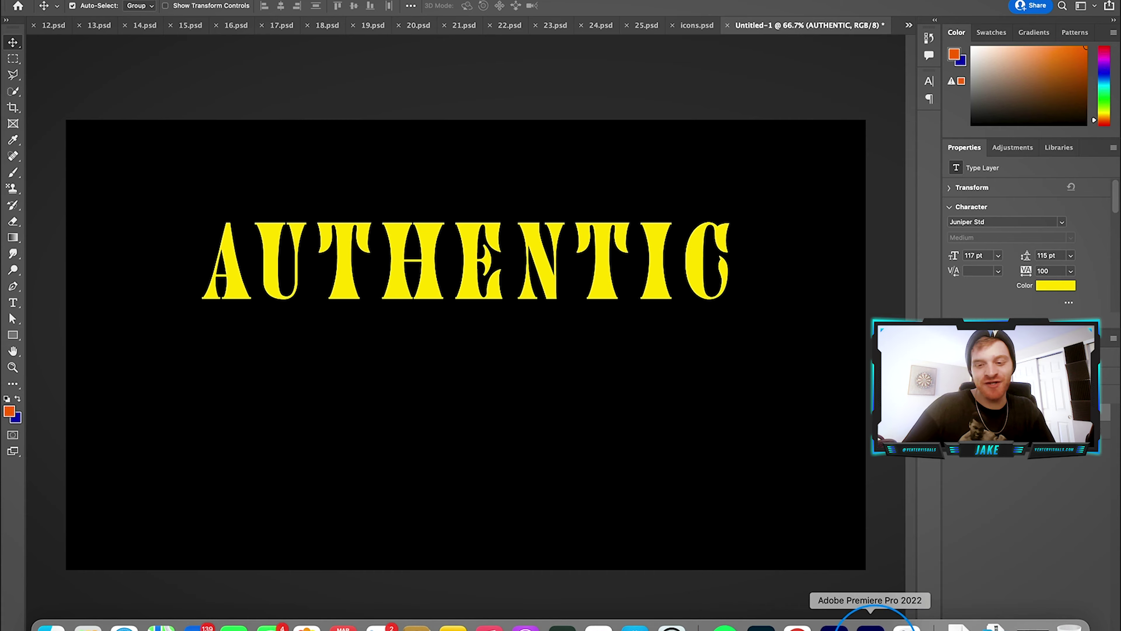
Switch to Premiere Pro to view the Authentic.mp4 footage and return to Photoshop.
{"action": "left_click", "coordinate": [869, 627]}
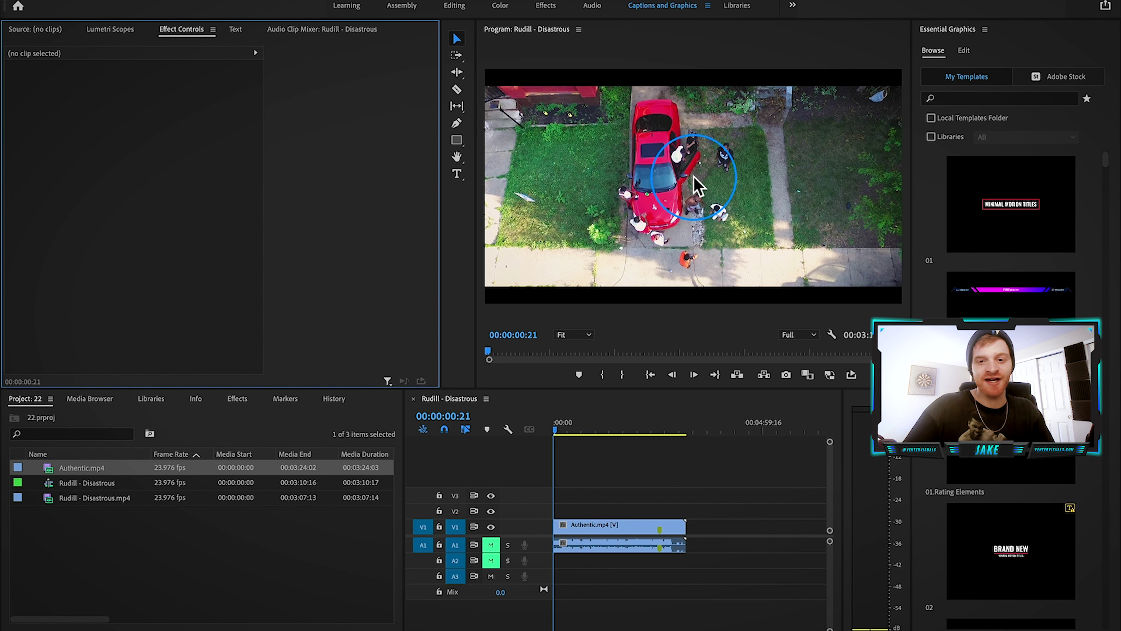
{"action": "left_click", "coordinate": [745, 625]}
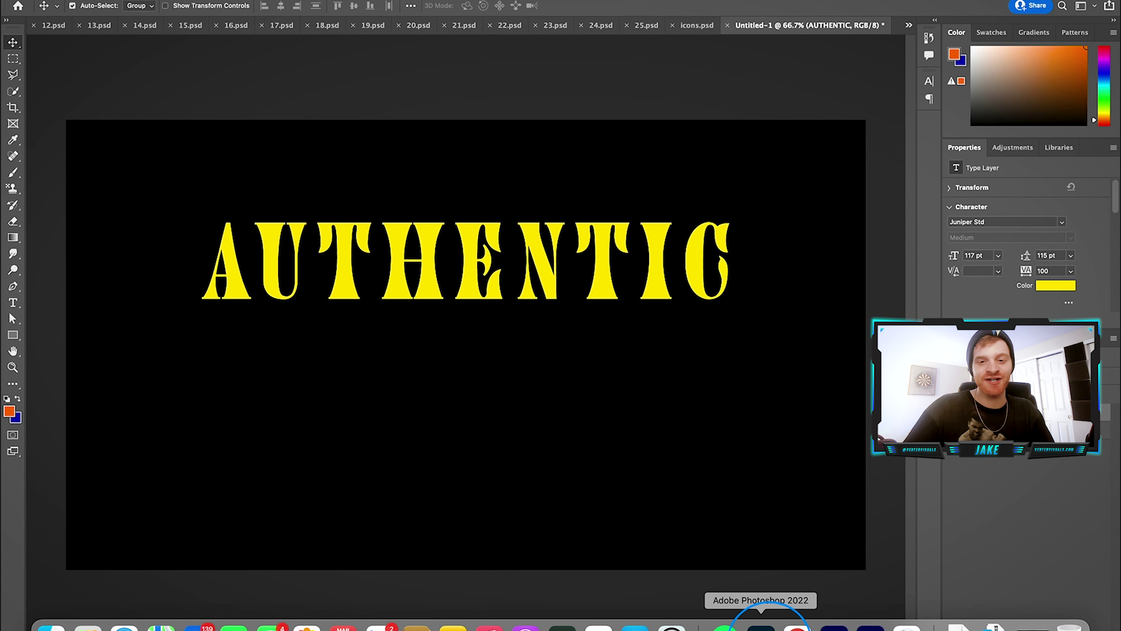
Change the colour of the whole AUTHENTIC title to white.
{"action": "double_click", "coordinate": [523, 262]}
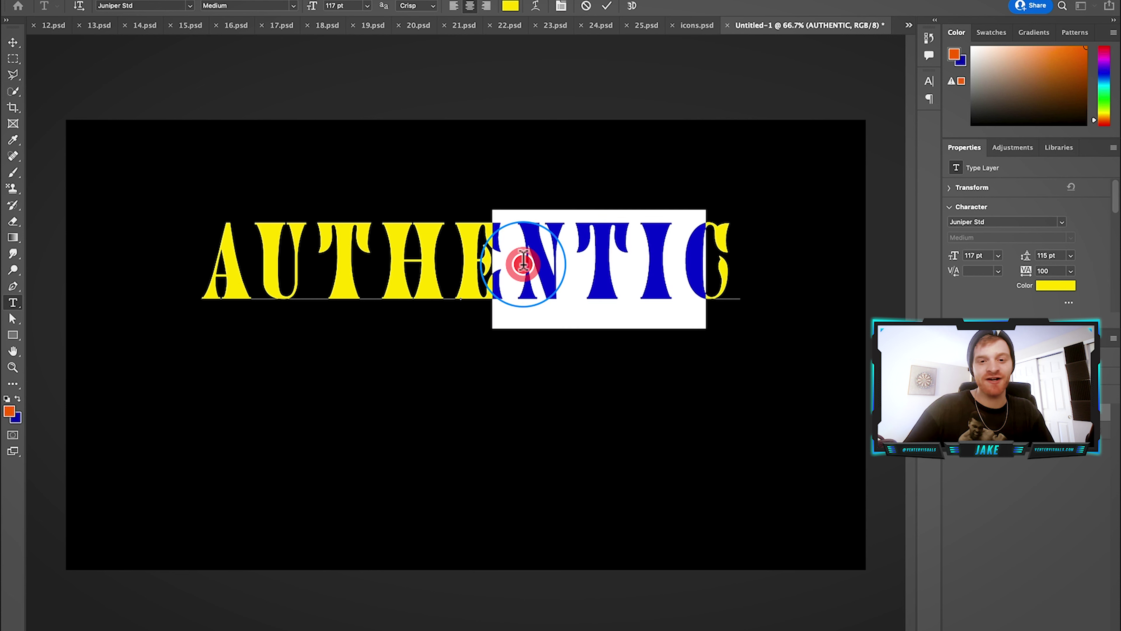
{"action": "left_click", "coordinate": [1077, 286]}
{"action": "left_click", "coordinate": [1063, 288]}
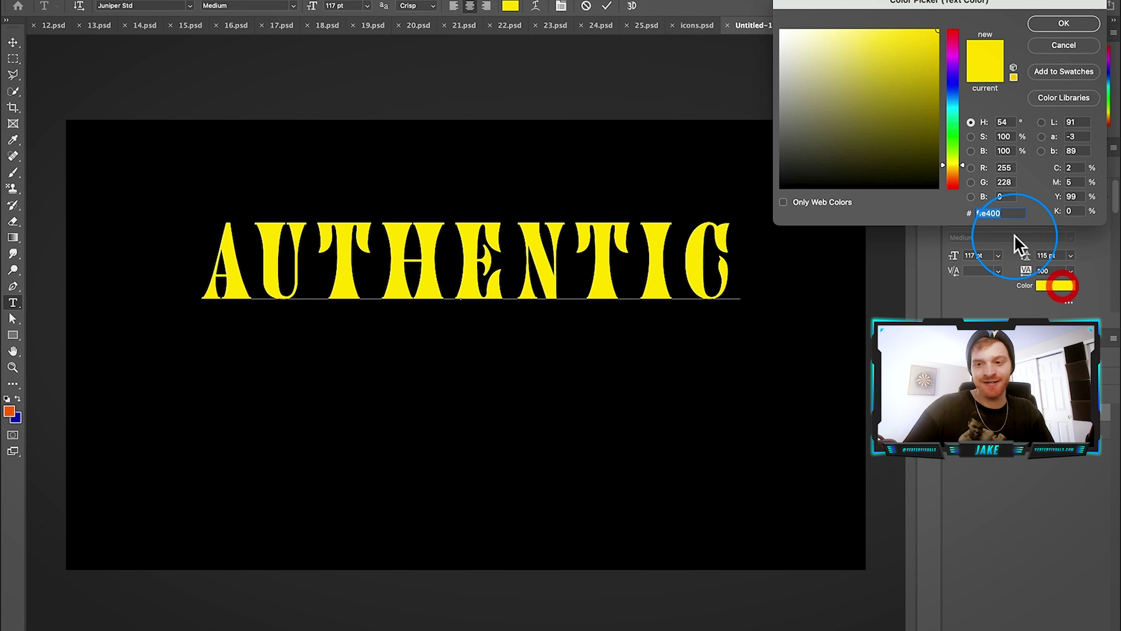
{"action": "left_click_drag", "start_coordinate": [913, 93], "coordinate": [780, 30]}
{"action": "left_click", "coordinate": [1063, 24]}
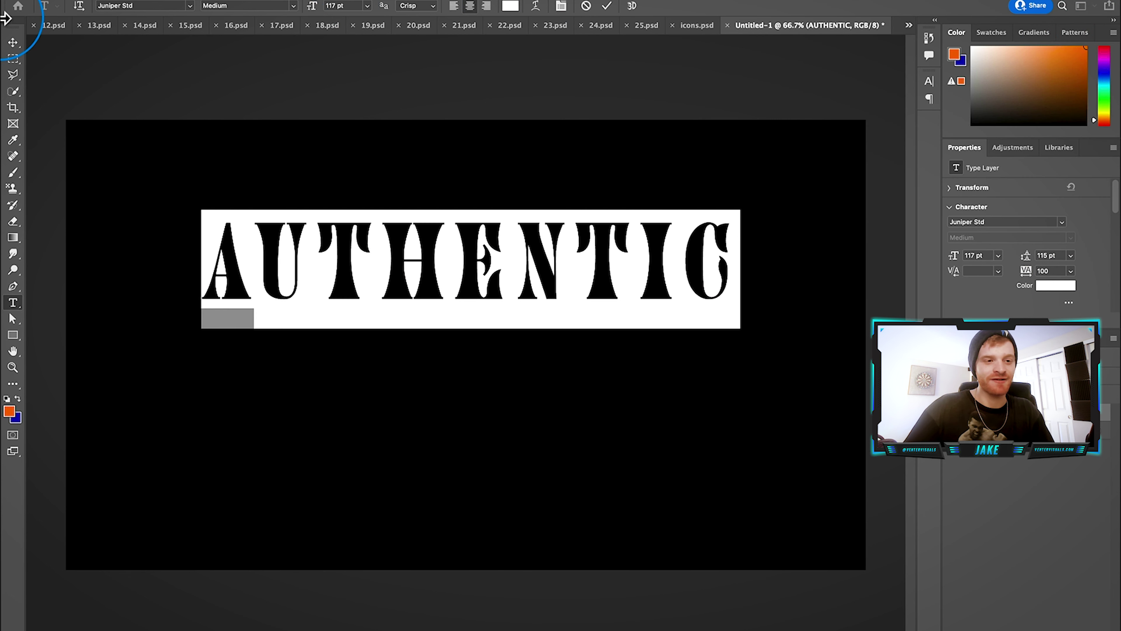
{"action": "left_click", "coordinate": [13, 43]}
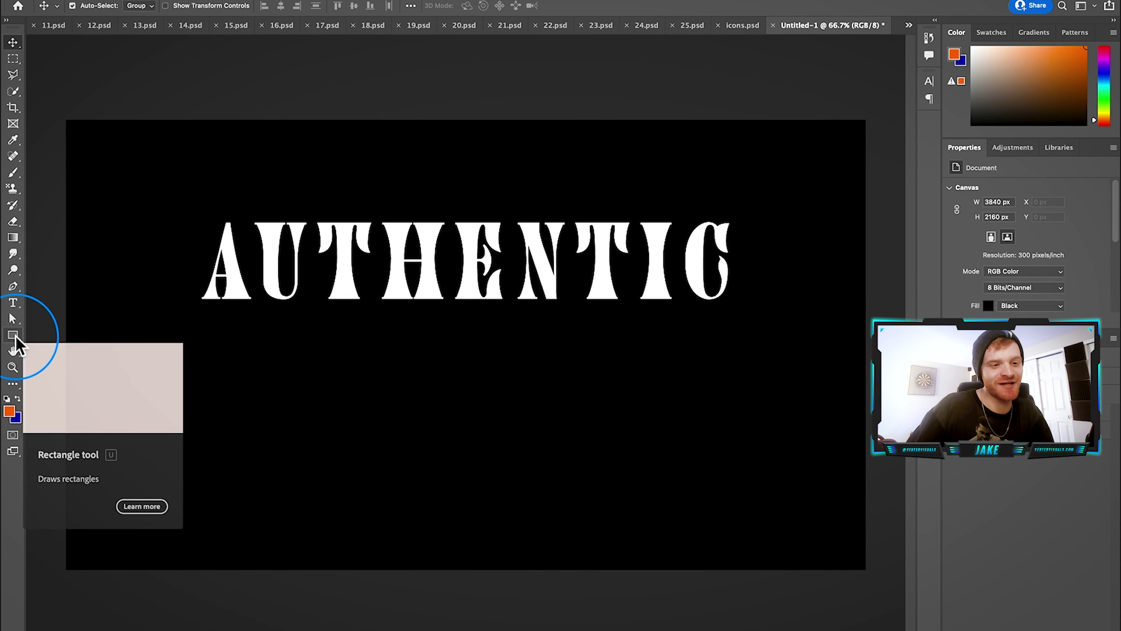
Draw a thin horizontal rectangle about 3414 by 9 px near the canvas's lower edge and fill it with white.
{"action": "left_click", "coordinate": [16, 336]}
{"action": "left_click_drag", "start_coordinate": [118, 550], "coordinate": [828, 550]}
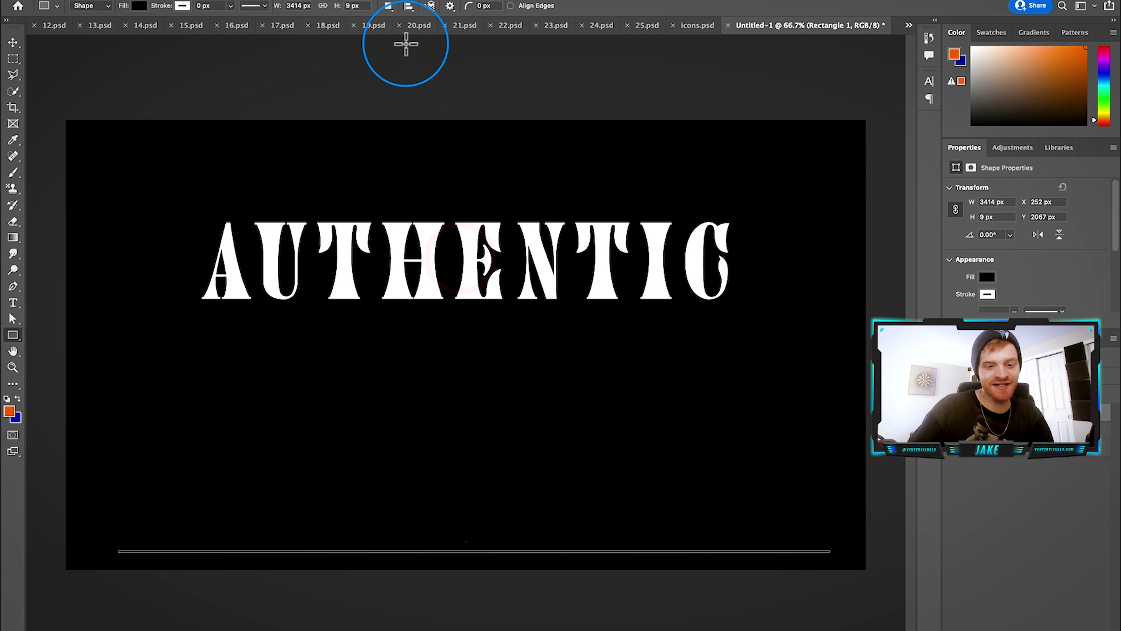
{"action": "left_click", "coordinate": [139, 5]}
{"action": "left_click", "coordinate": [62, 74]}
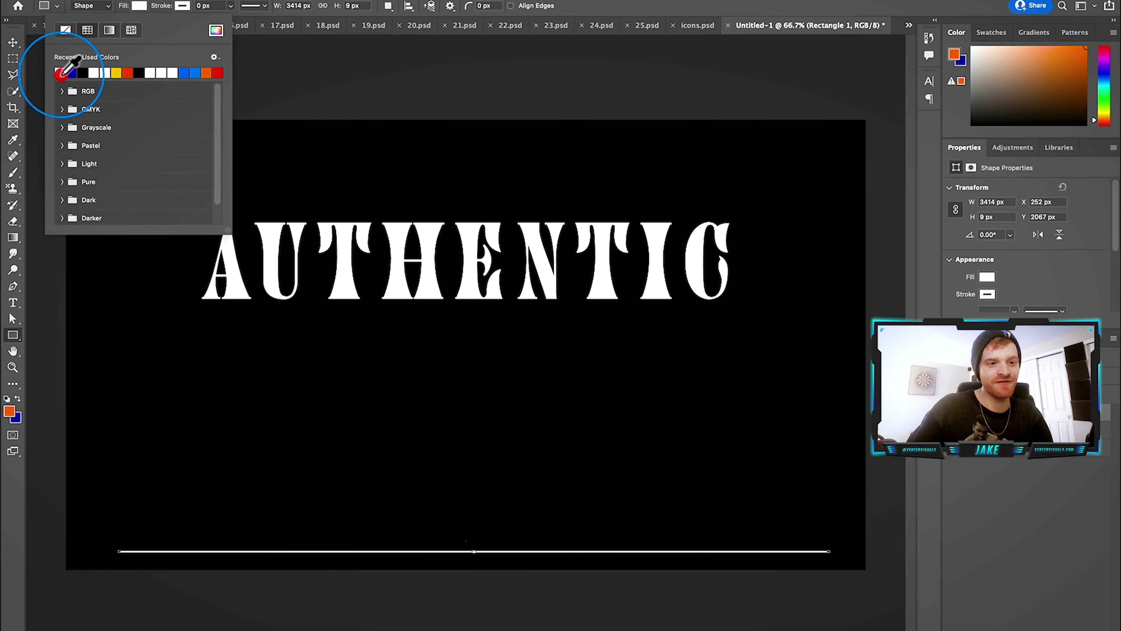
Move the white line slightly down and left, to about X 213 px and Y 2082 px.
{"action": "left_click", "coordinate": [10, 42]}
{"action": "left_click", "coordinate": [512, 550]}
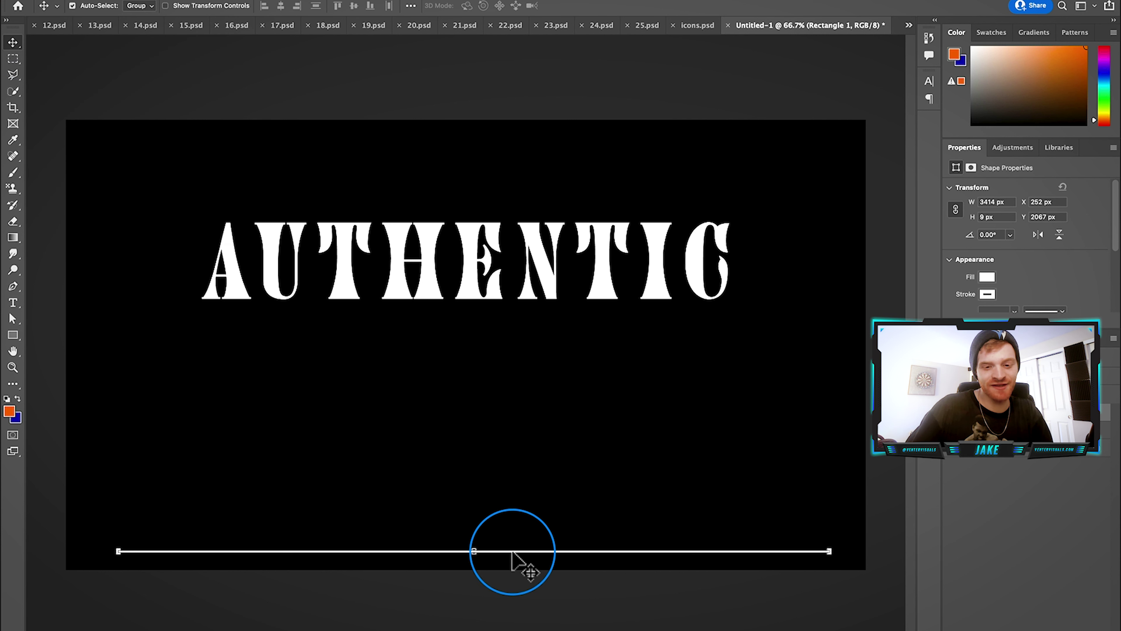
{"action": "left_click_drag", "start_coordinate": [508, 562], "coordinate": [506, 565]}
{"action": "left_click", "coordinate": [512, 608]}
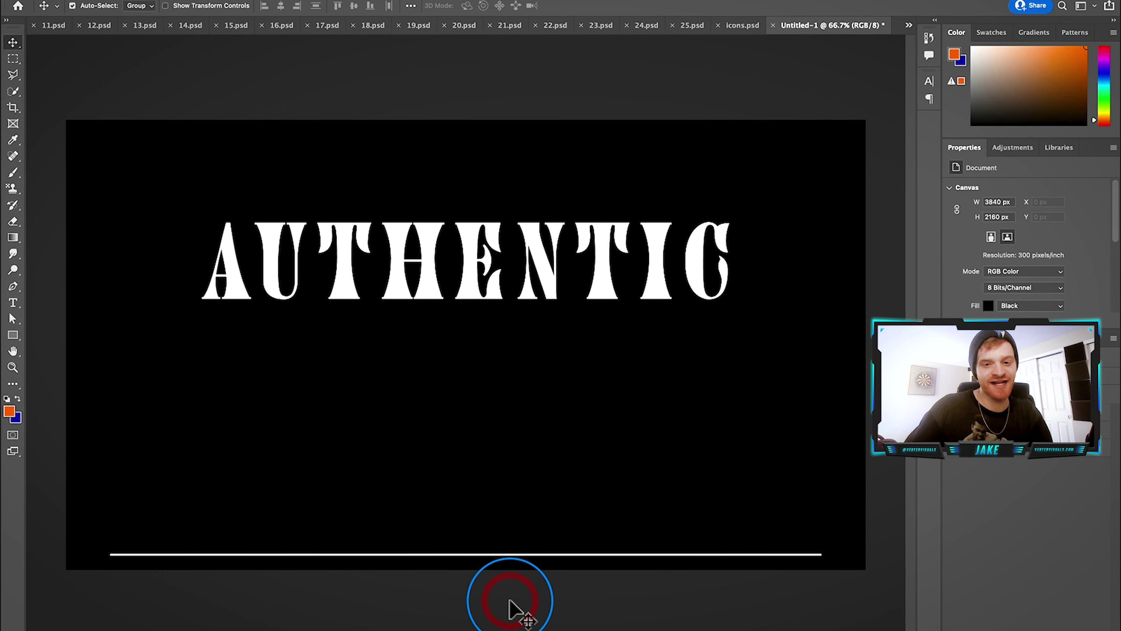
Duplicate the white line straight up to the canvas's upper edge, at about Y 55 px.
{"action": "left_click", "coordinate": [562, 555]}
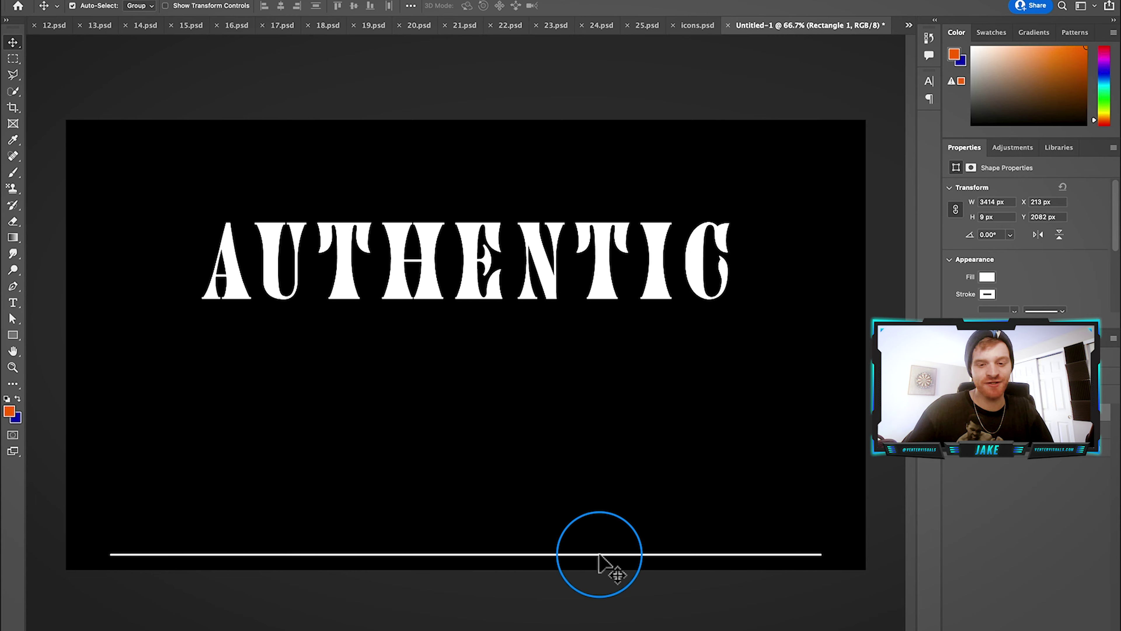
{"action": "left_click_drag", "start_coordinate": [599, 555], "coordinate": [591, 132]}
{"action": "left_click", "coordinate": [572, 136]}
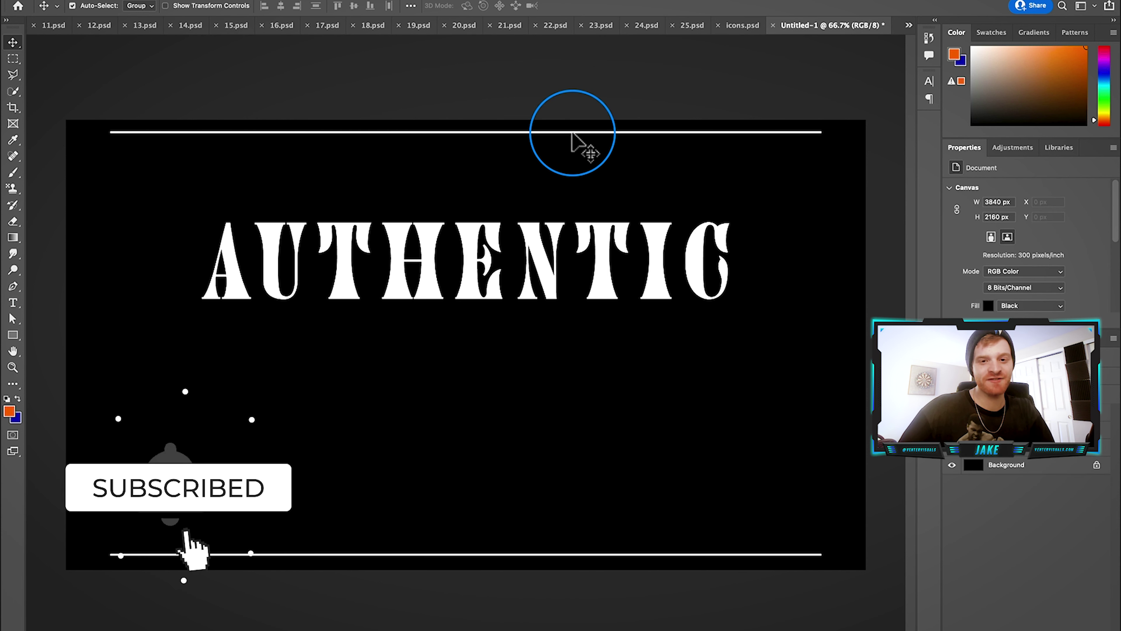
{"action": "left_click", "coordinate": [573, 137]}
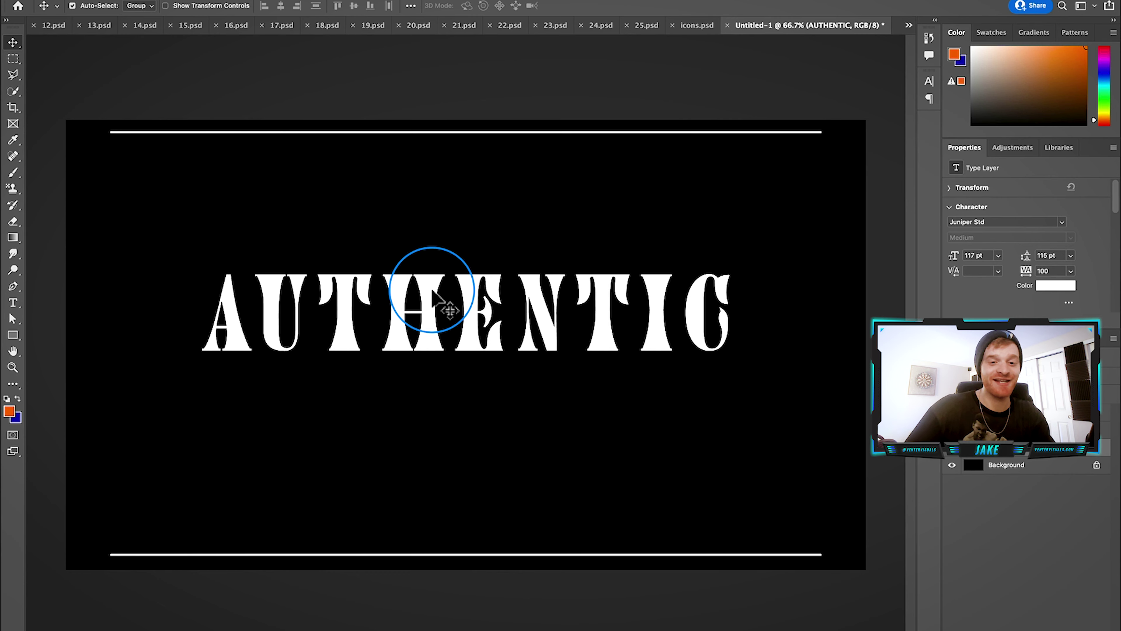
Centre the AUTHENTIC title vertically between the two white lines by distributing the title and both lines evenly.
{"action": "left_click_drag", "start_coordinate": [432, 287], "coordinate": [433, 292]}
{"action": "left_click", "coordinate": [457, 132]}
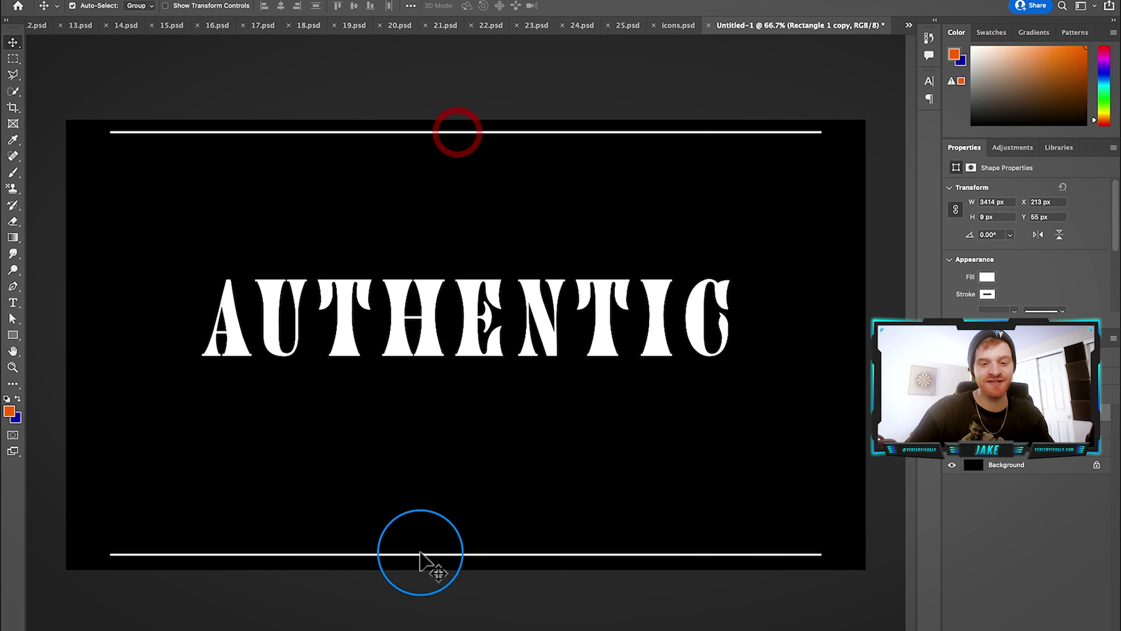
{"action": "left_click", "coordinate": [416, 555]}
{"action": "left_click_drag", "start_coordinate": [609, 66], "coordinate": [416, 612]}
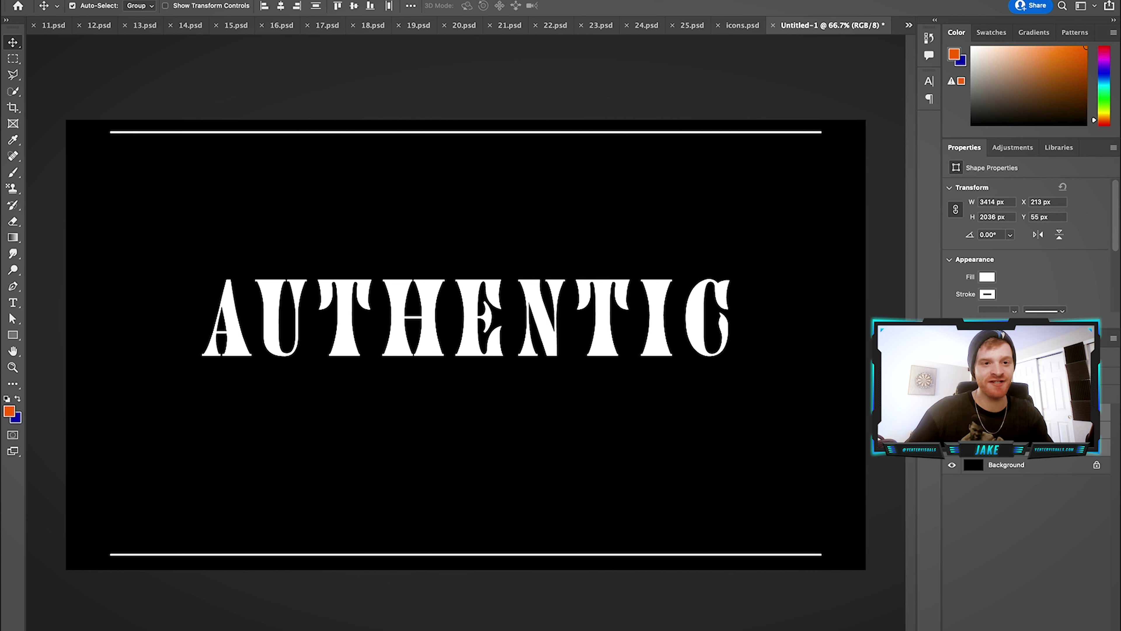
{"action": "left_click", "coordinate": [316, 7]}
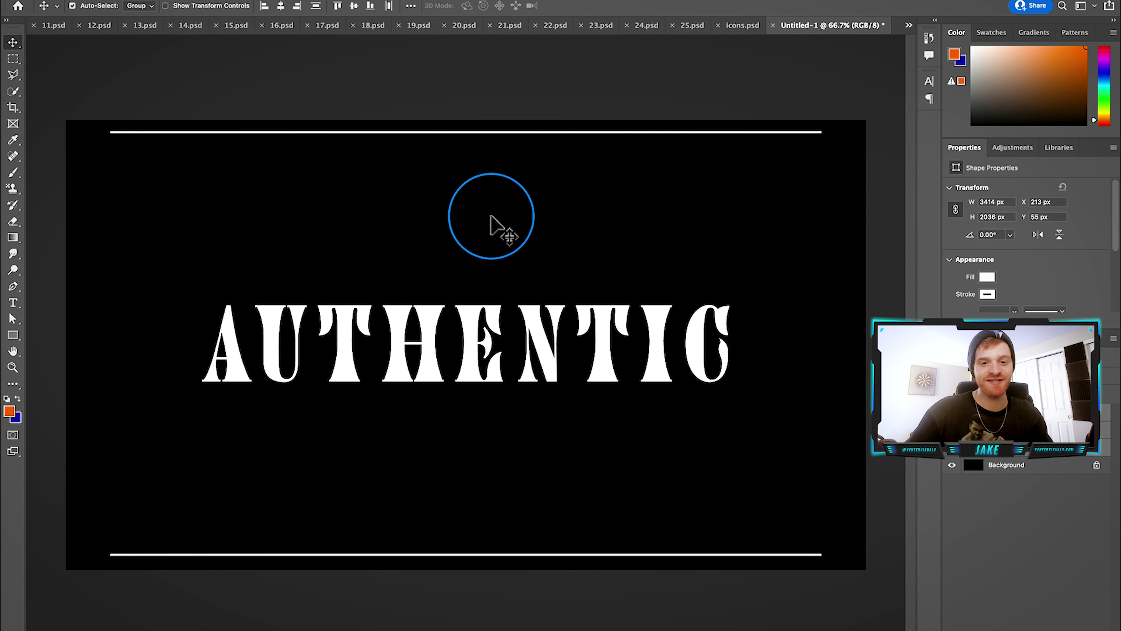
{"action": "left_click", "coordinate": [468, 553]}
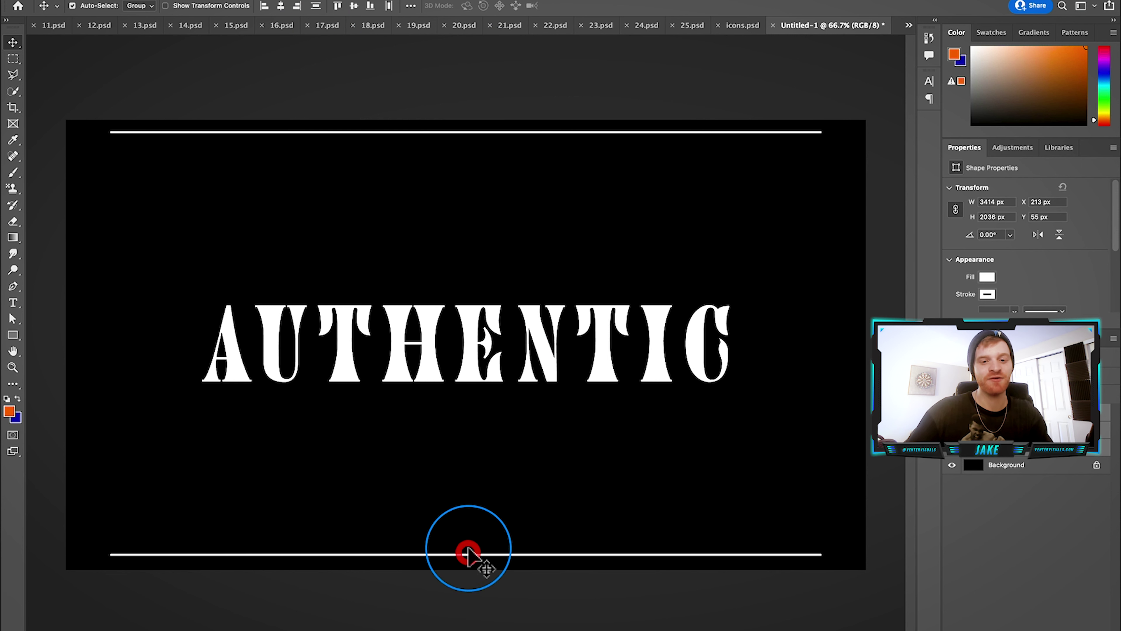
{"action": "left_click", "coordinate": [476, 309]}
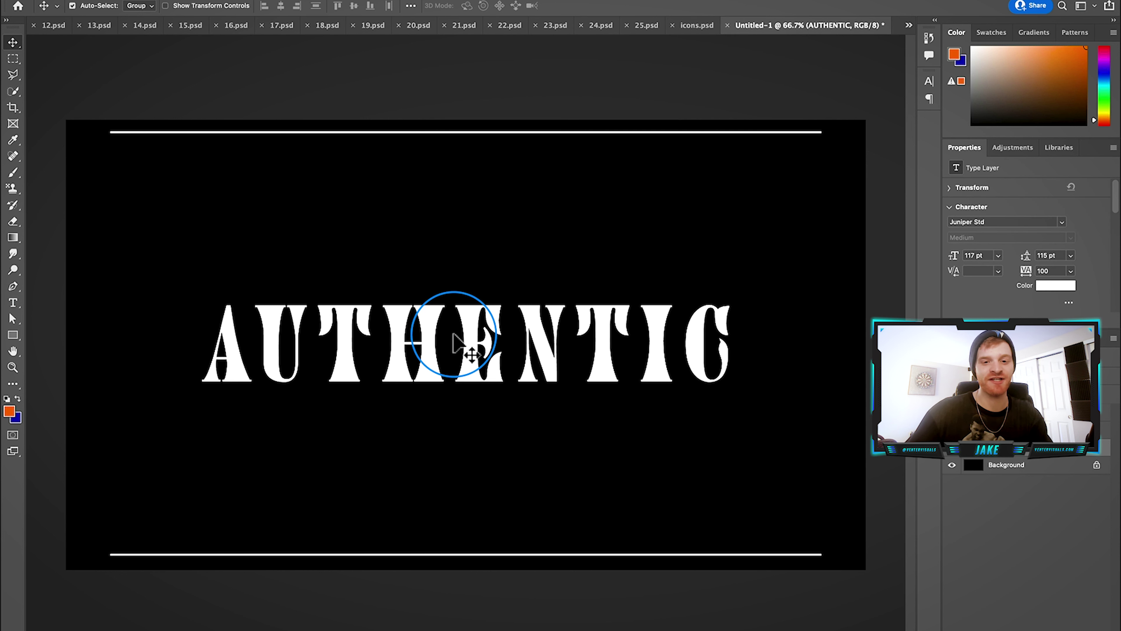
Open the Adobe Fonts site from the title's font list and look through the font catalogue.
{"action": "double_click", "coordinate": [661, 319]}
{"action": "double_click", "coordinate": [660, 316]}
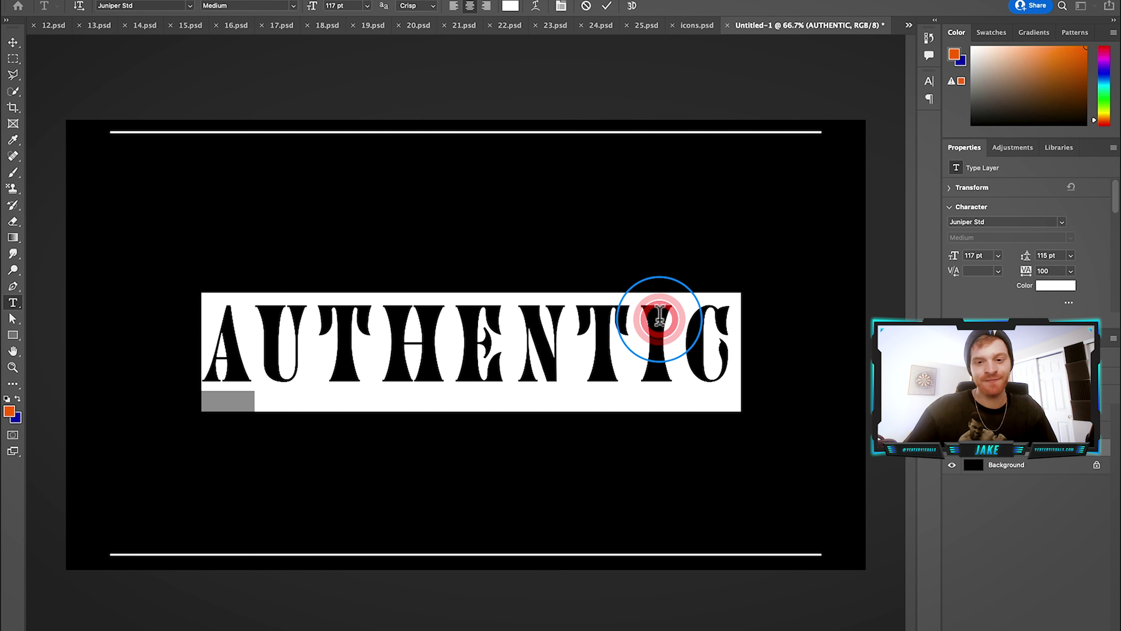
{"action": "left_click", "coordinate": [191, 6]}
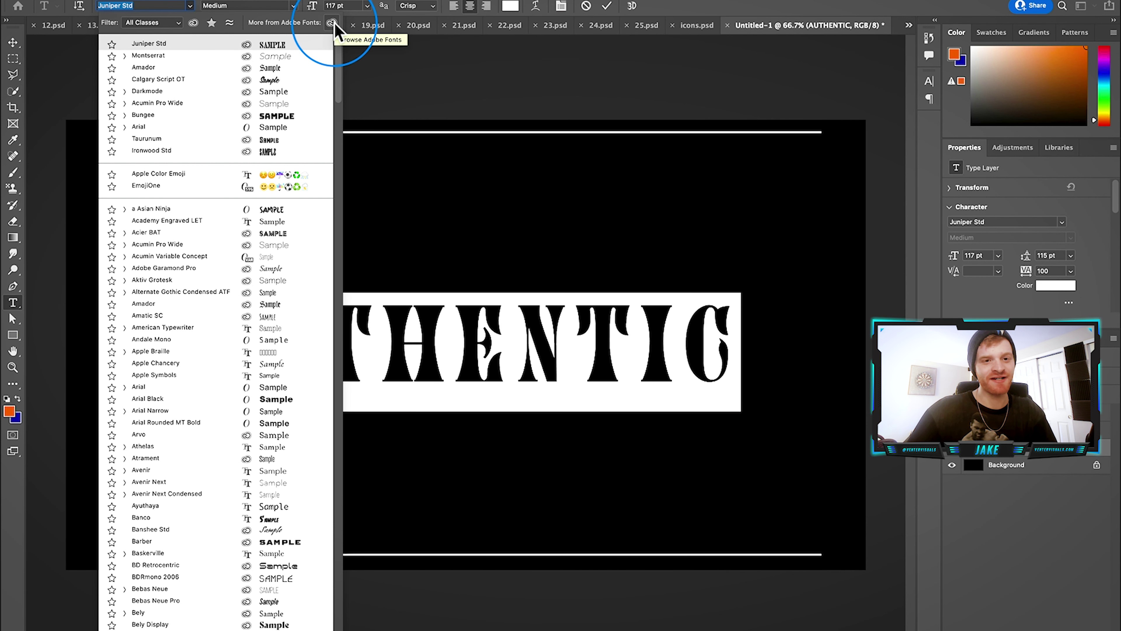
{"action": "left_click", "coordinate": [331, 23]}
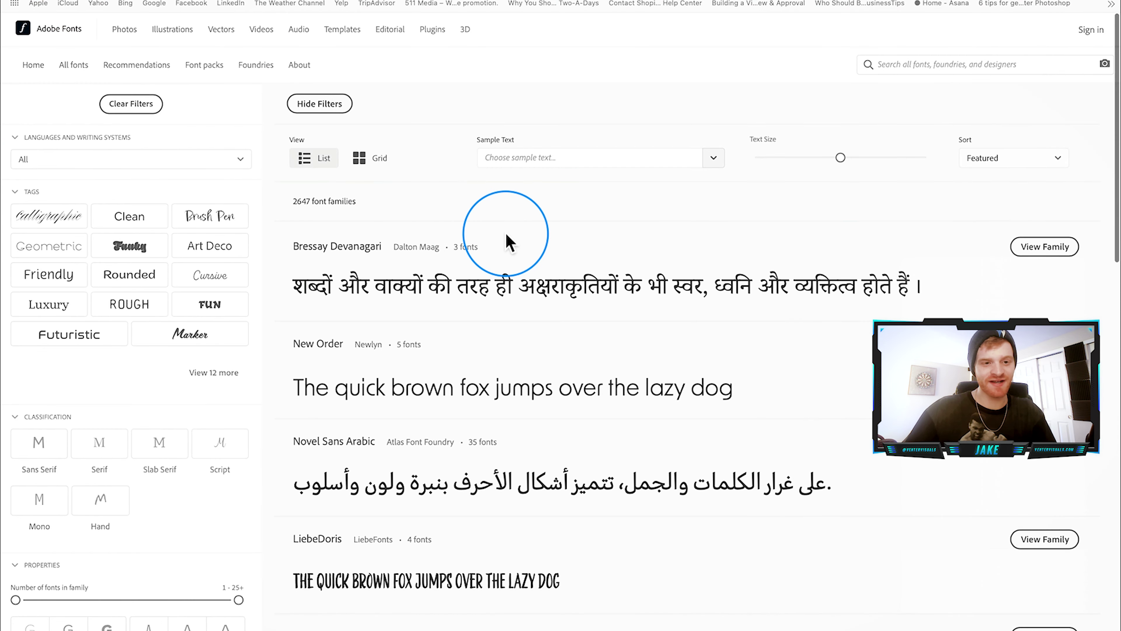
{"action": "scroll", "coordinate": [508, 240], "scroll_direction": "down", "scroll_amount": 7}
{"action": "scroll", "coordinate": [509, 241], "scroll_direction": "down", "scroll_amount": 15}
{"action": "scroll", "coordinate": [508, 240], "scroll_direction": "up", "scroll_amount": 20}
{"action": "scroll", "coordinate": [508, 240], "scroll_direction": "down", "scroll_amount": 15}
{"action": "scroll", "coordinate": [509, 240], "scroll_direction": "up", "scroll_amount": 13}
{"action": "scroll", "coordinate": [509, 241], "scroll_direction": "up", "scroll_amount": 2}
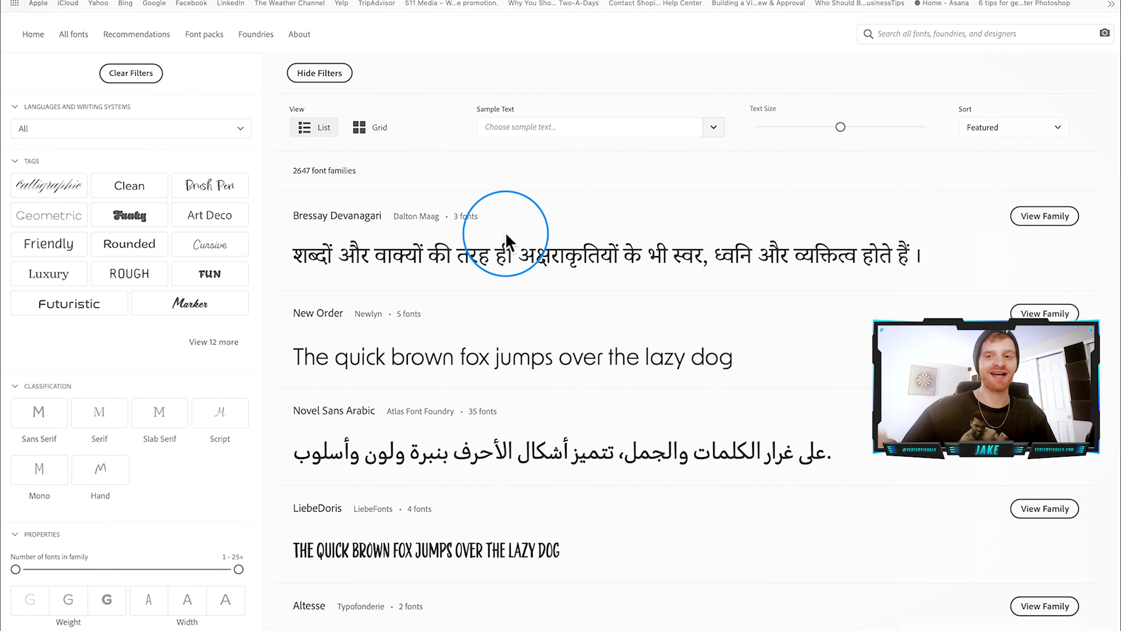
{"action": "scroll", "coordinate": [500, 220], "scroll_direction": "up", "scroll_amount": 1}
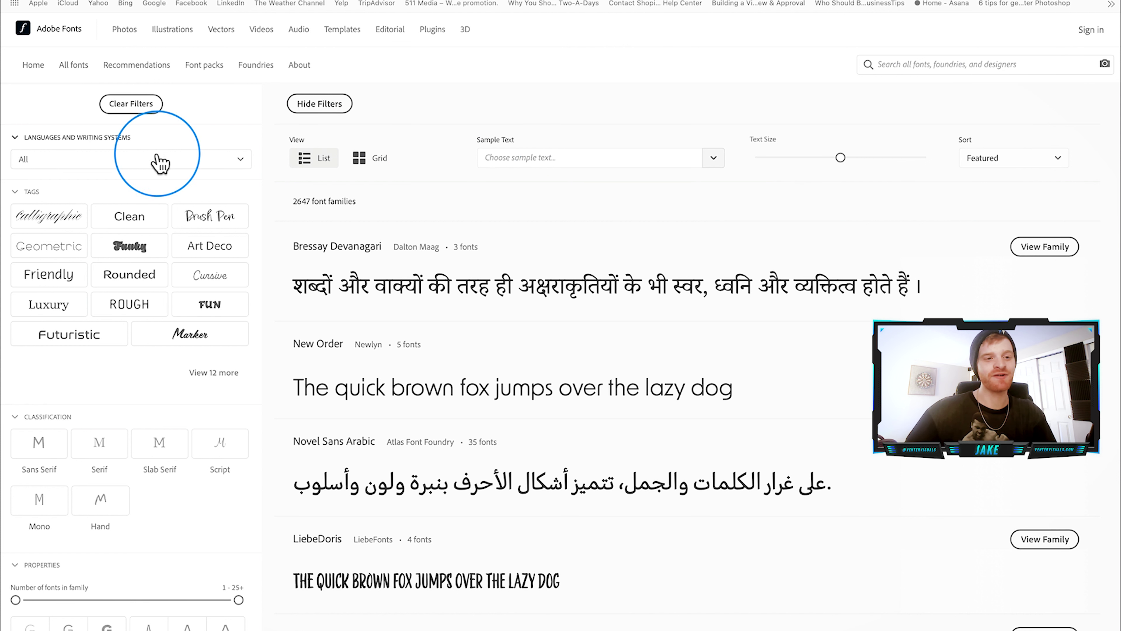
Filter the fonts by the Funky tag, preview them with the sample text Authentic and look through the families.
{"action": "left_click", "coordinate": [134, 250]}
{"action": "scroll", "coordinate": [476, 251], "scroll_direction": "down", "scroll_amount": 6}
{"action": "scroll", "coordinate": [483, 270], "scroll_direction": "up", "scroll_amount": 3}
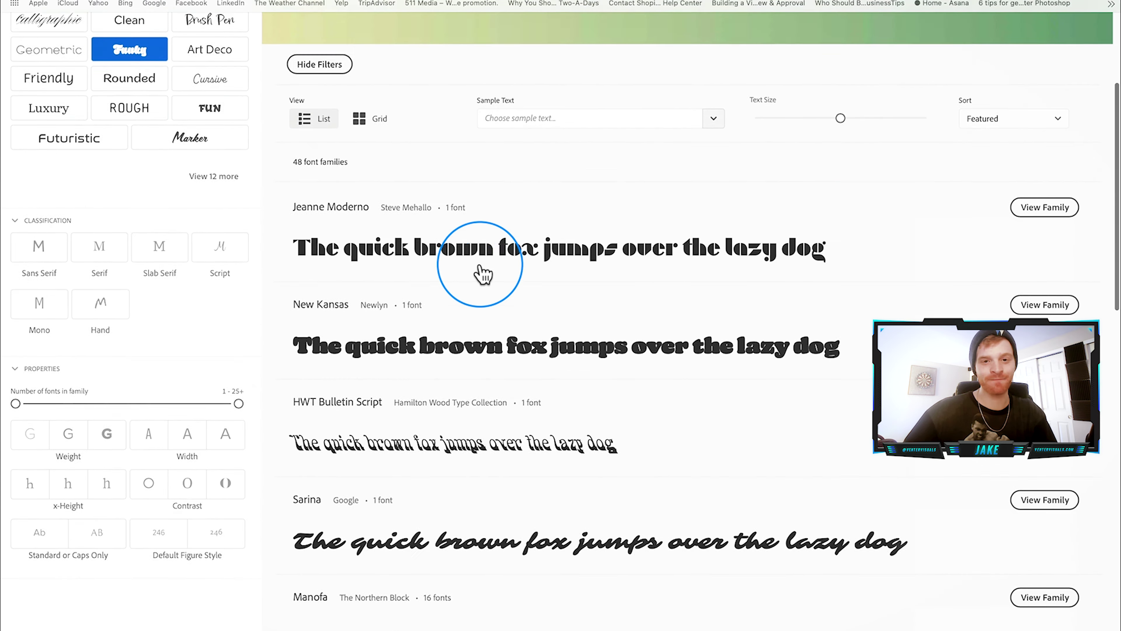
{"action": "type", "text": "Authentic"}
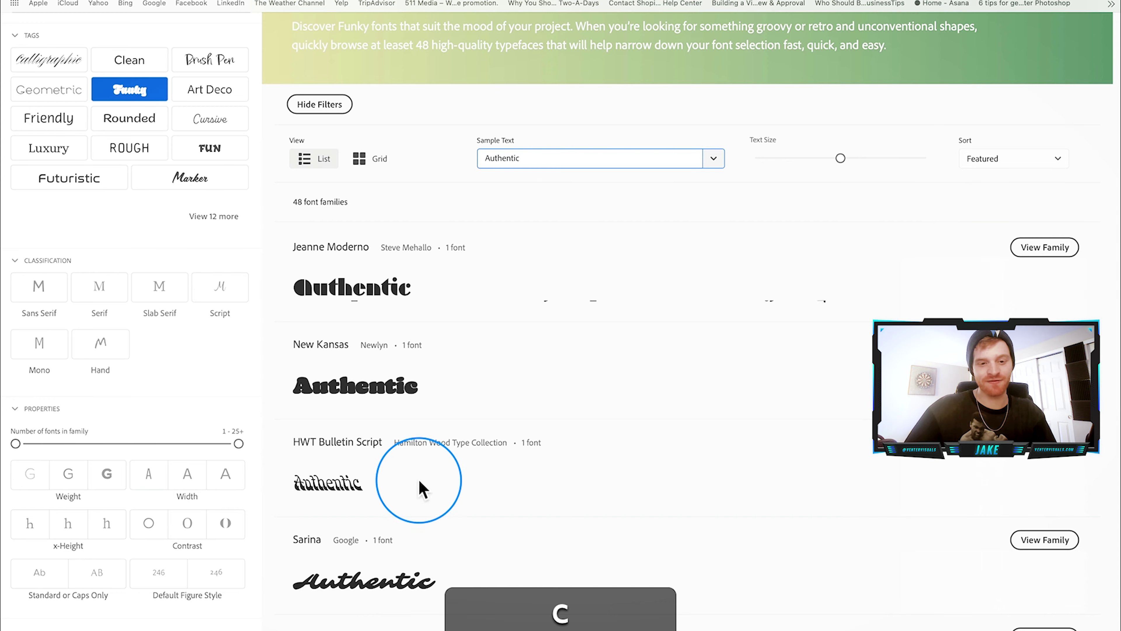
{"action": "scroll", "coordinate": [419, 486], "scroll_direction": "down", "scroll_amount": 4}
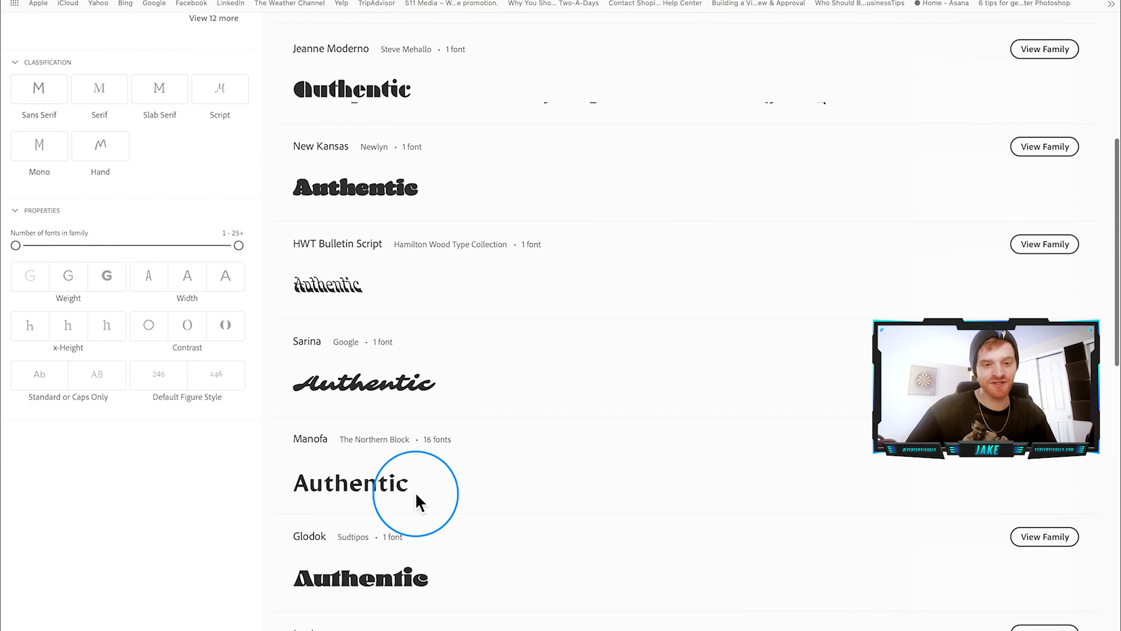
{"action": "scroll", "coordinate": [386, 318], "scroll_direction": "up", "scroll_amount": 4, "text": "ctrl"}
{"action": "scroll", "coordinate": [356, 243], "scroll_direction": "down", "scroll_amount": 8}
{"action": "scroll", "coordinate": [357, 251], "scroll_direction": "down", "scroll_amount": 8}
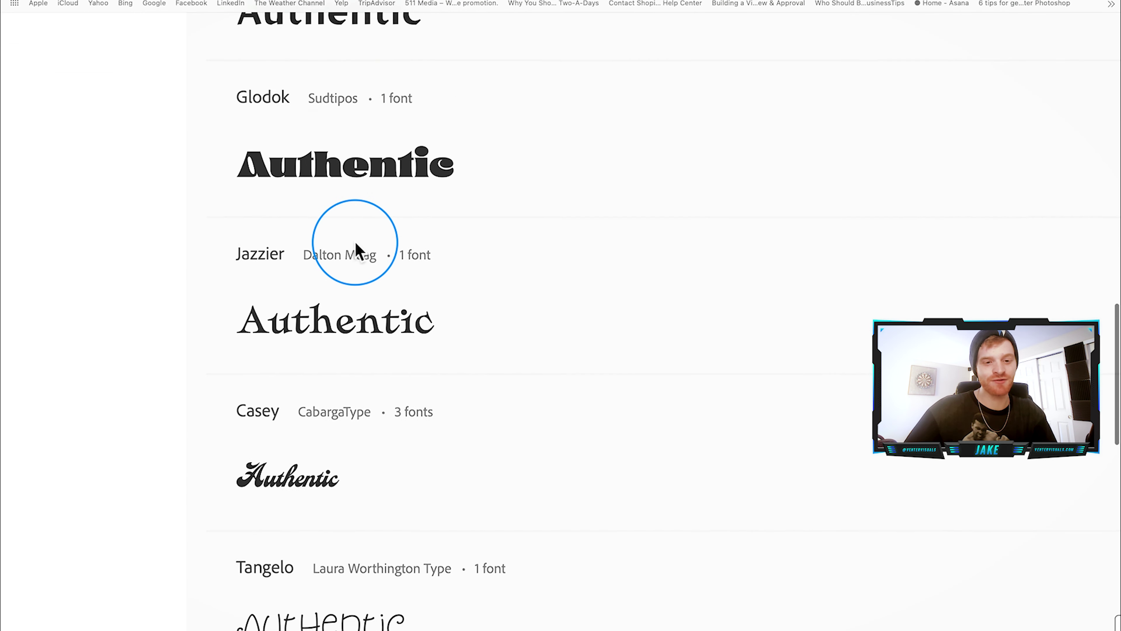
{"action": "scroll", "coordinate": [358, 251], "scroll_direction": "down", "scroll_amount": 2, "text": "ctrl"}
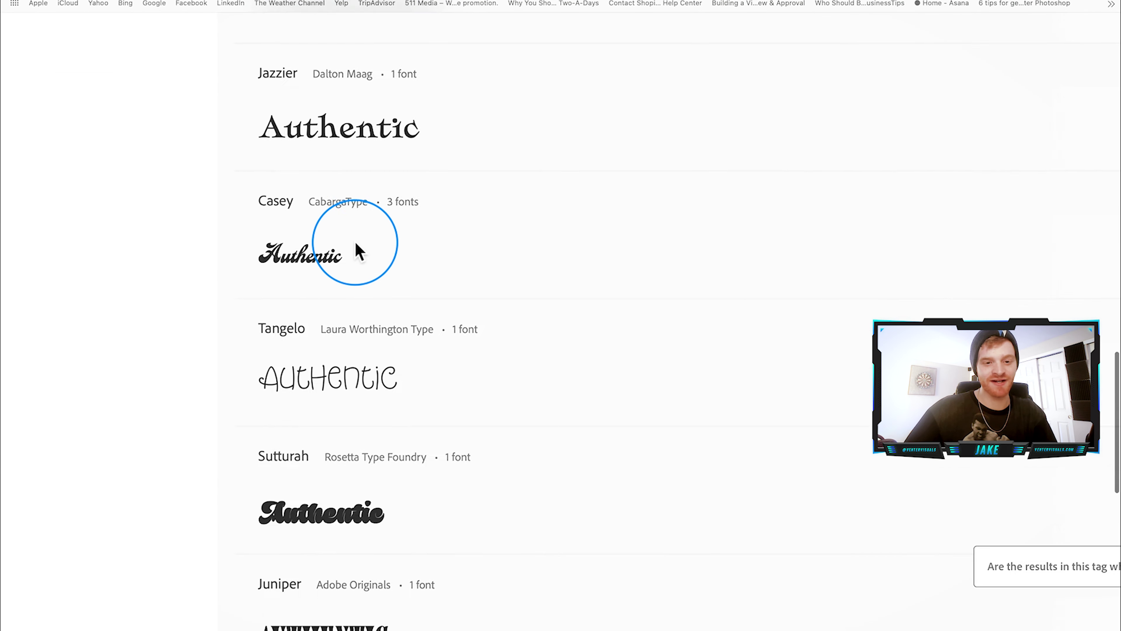
Open the Casey font family and try to activate its three fonts, proceeding to the sign-in form's email field.
{"action": "left_click", "coordinate": [1038, 209]}
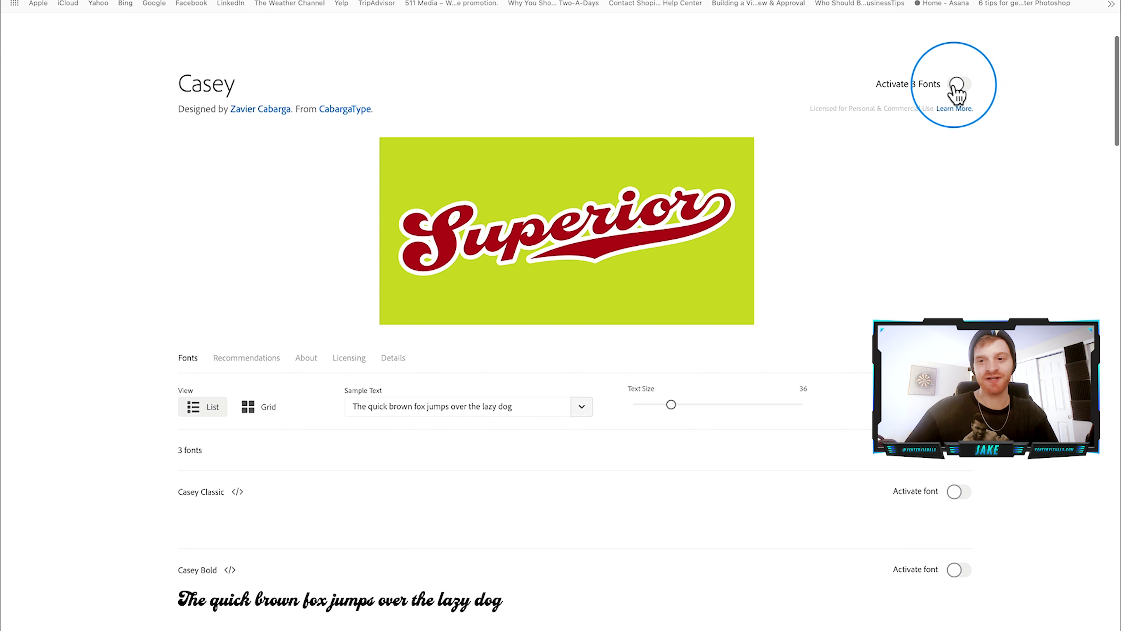
{"action": "left_click", "coordinate": [955, 84]}
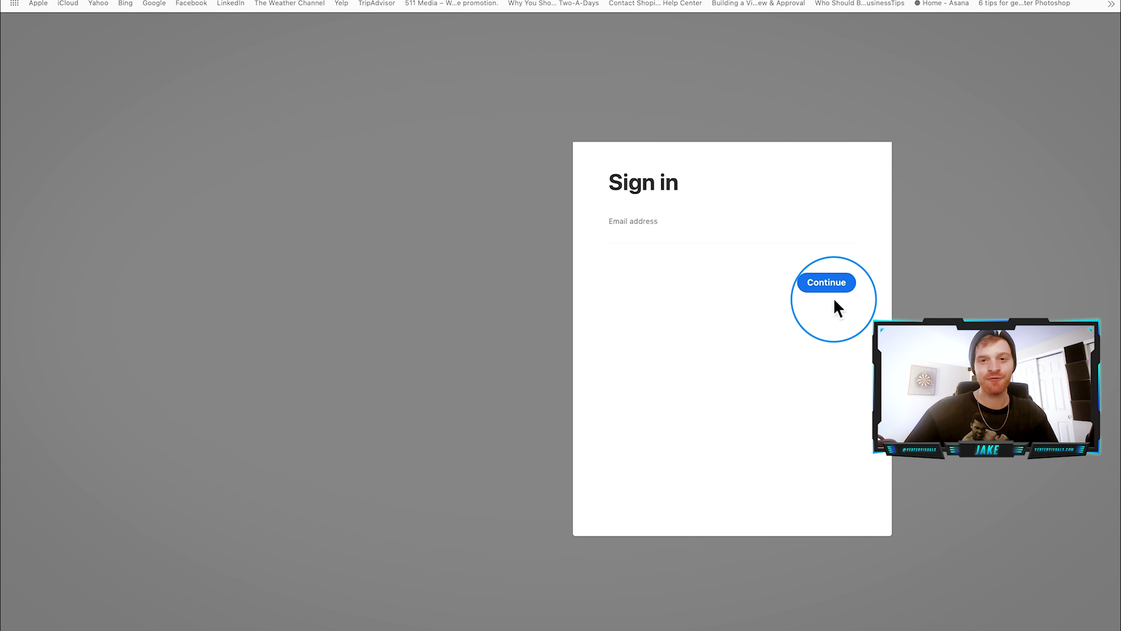
{"action": "left_click", "coordinate": [667, 242]}
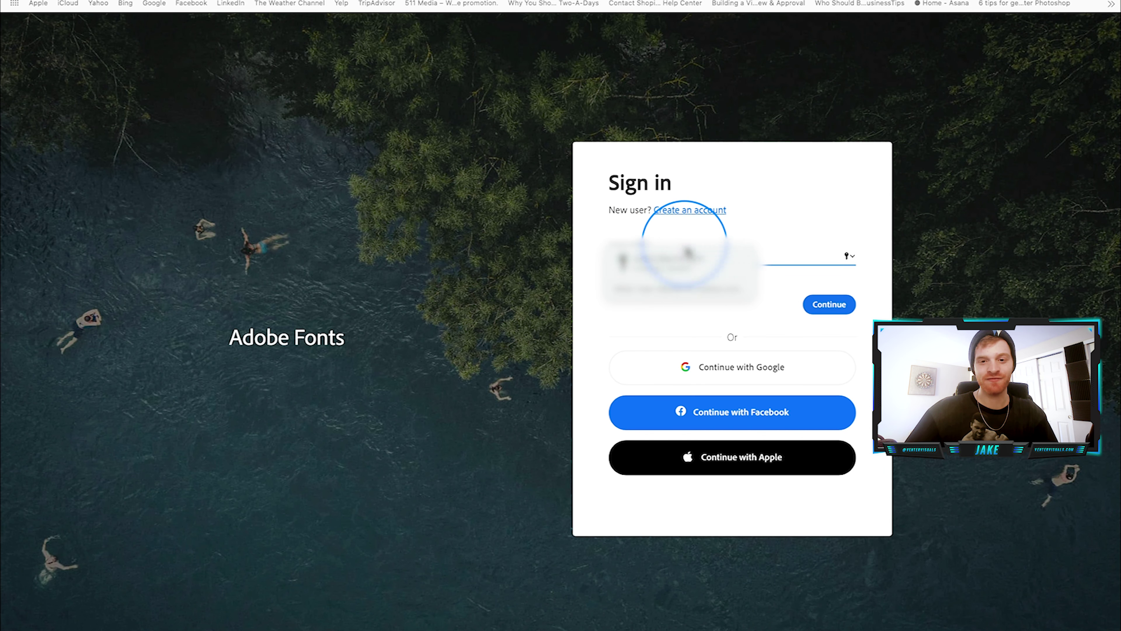
{"action": "mouse_move", "coordinate": [26, 2]}
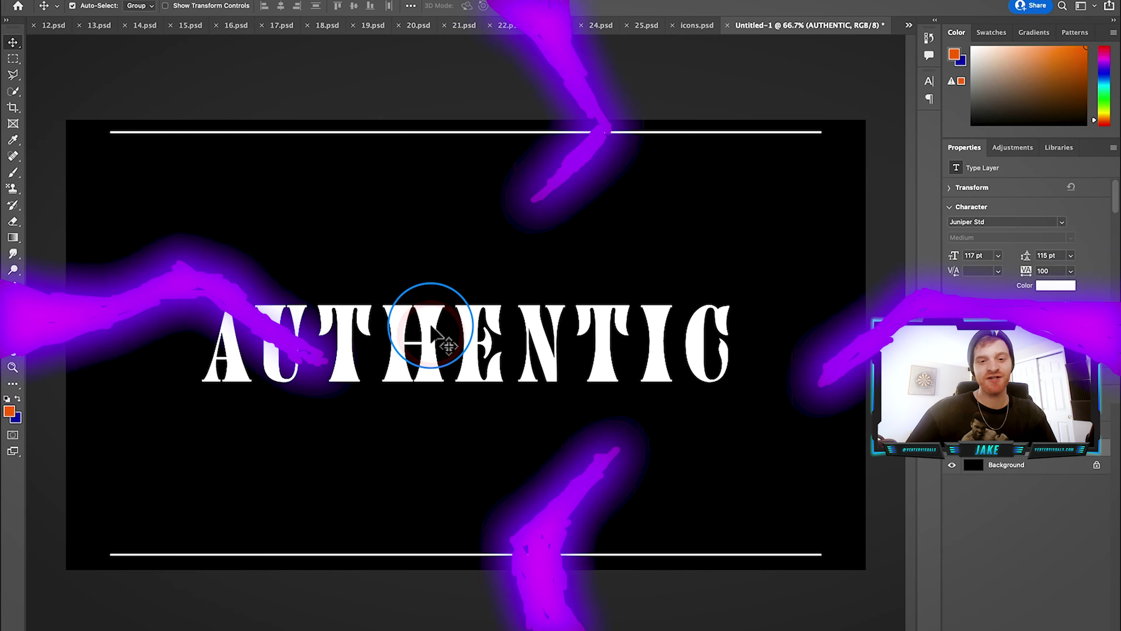
Back in Photoshop, change the AUTHENTIC title's font to Darkmode in the DarkmodeOff Black style.
{"action": "left_click", "coordinate": [431, 320]}
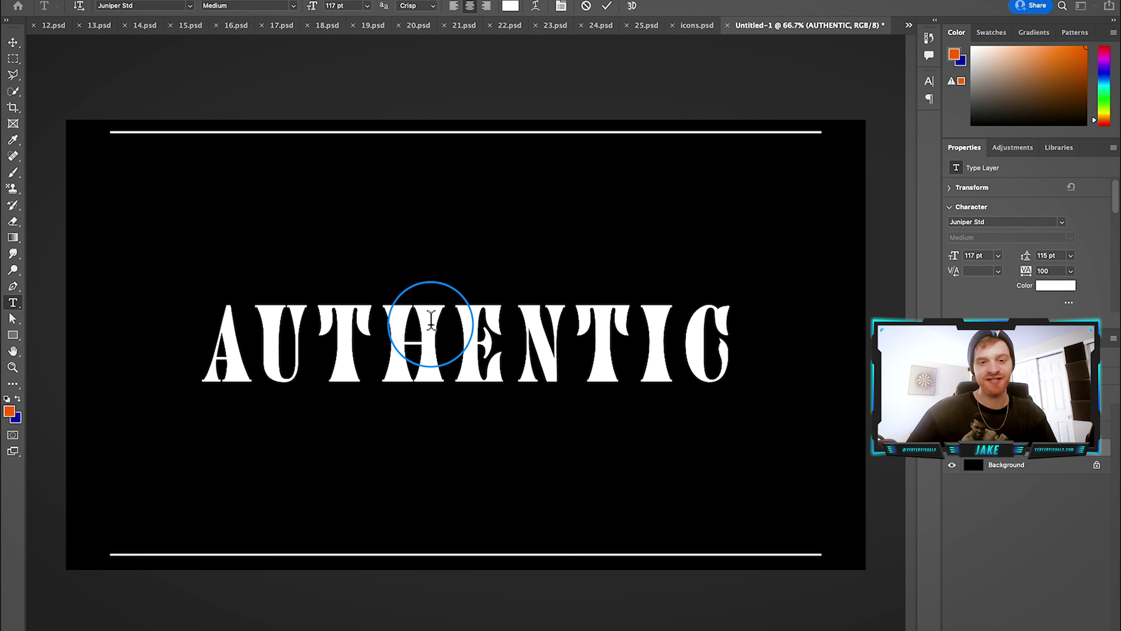
{"action": "double_click", "coordinate": [431, 321]}
{"action": "left_click", "coordinate": [191, 6]}
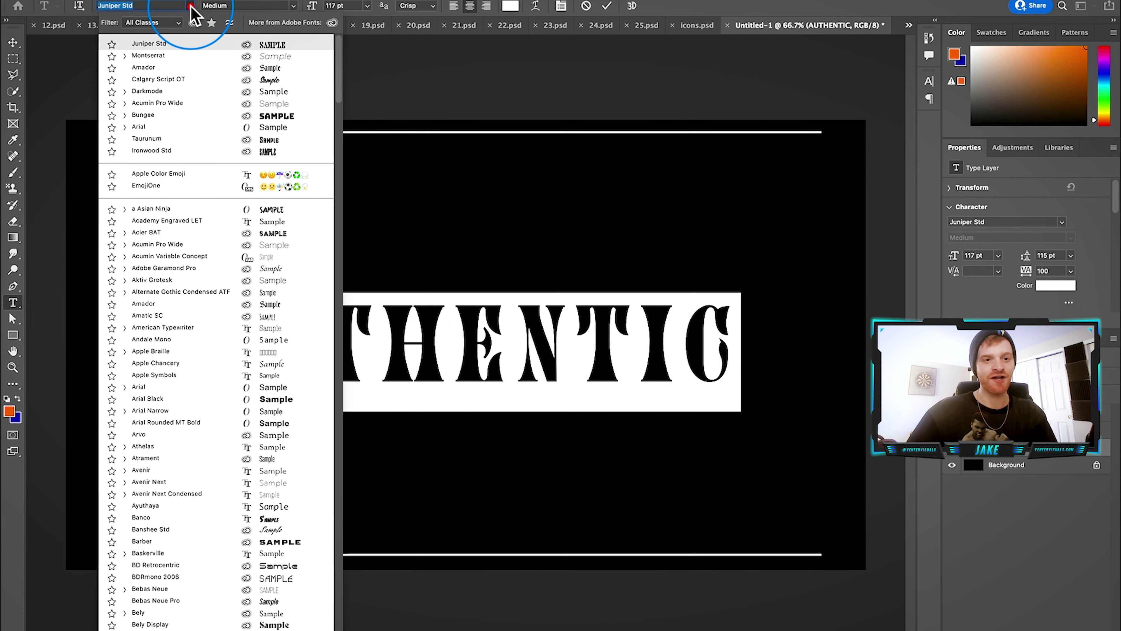
{"action": "type", "text": "dark"}
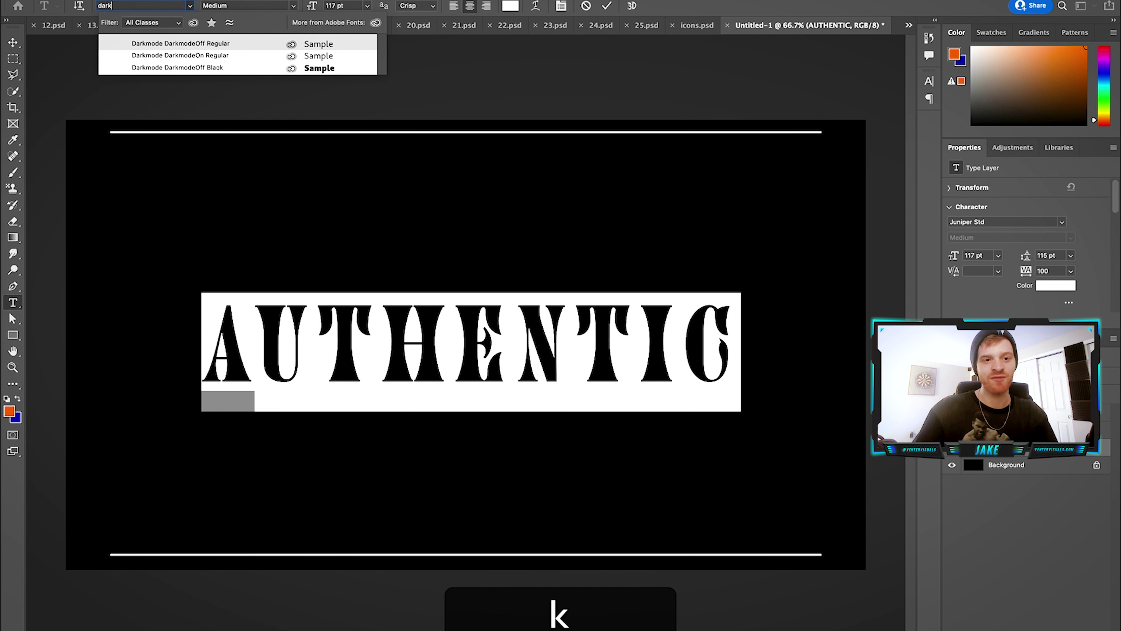
{"action": "left_click", "coordinate": [194, 68]}
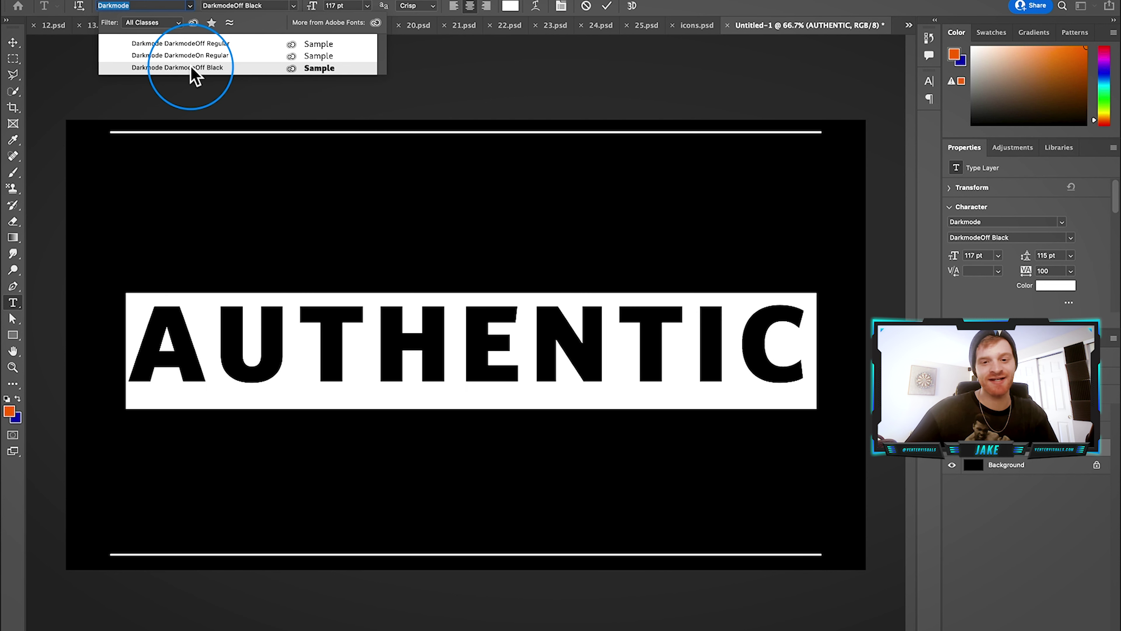
{"action": "left_click", "coordinate": [191, 68]}
Move the AUTHENTIC title straight up into the upper half of the canvas.
{"action": "left_click", "coordinate": [12, 41]}
{"action": "left_click_drag", "start_coordinate": [433, 339], "coordinate": [434, 274]}
{"action": "left_click", "coordinate": [434, 273]}
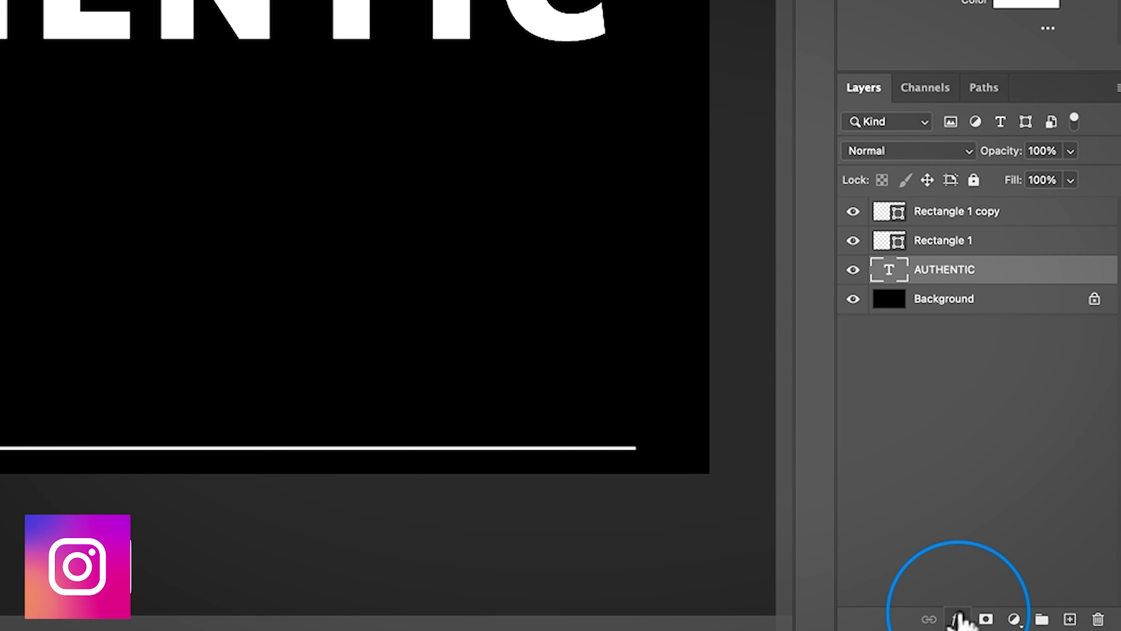
Add a Gradient Overlay effect to the AUTHENTIC layer and move its settings window clear of the title.
{"action": "left_click", "coordinate": [1014, 630]}
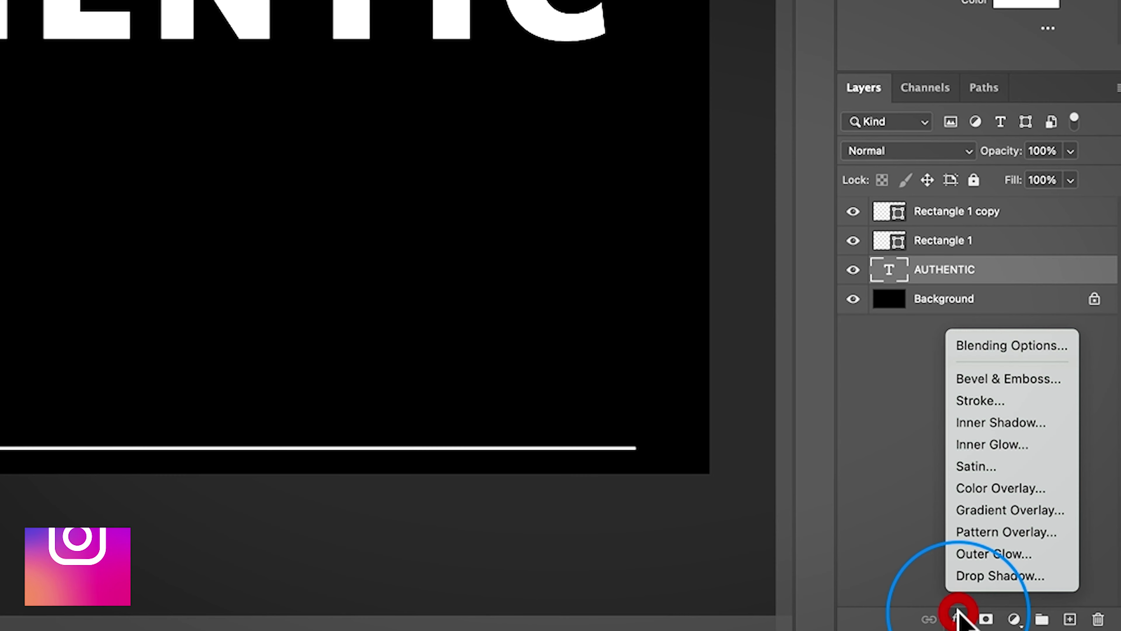
{"action": "left_click", "coordinate": [1003, 514]}
{"action": "left_click_drag", "start_coordinate": [826, 108], "coordinate": [788, 329]}
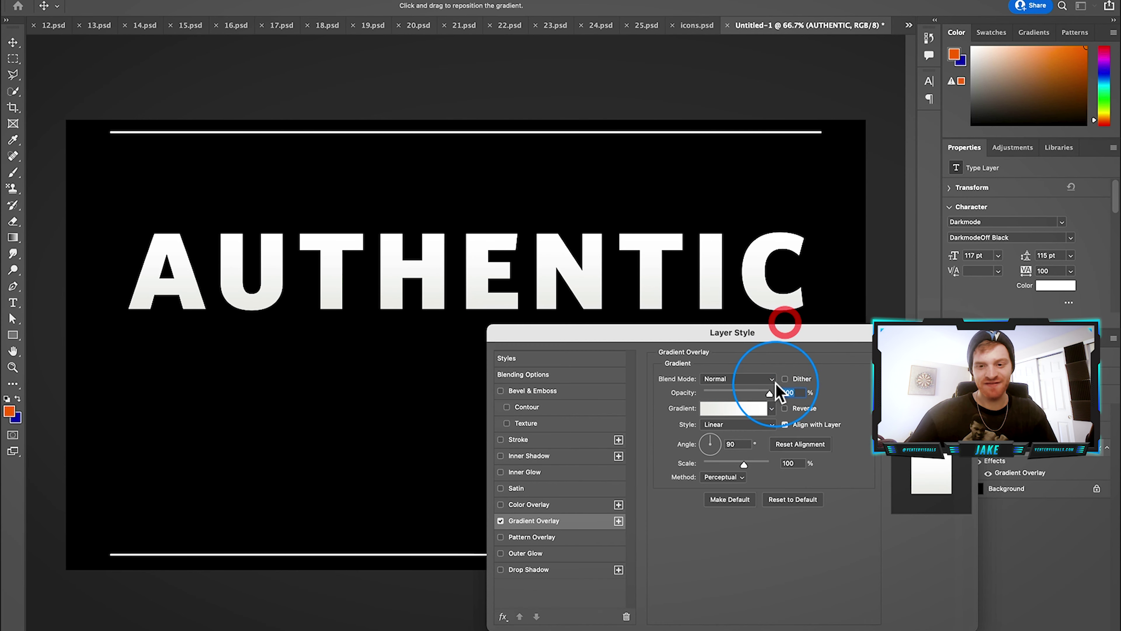
Recolour the gradient overlay's first colour stop to magenta ff00f0 and add another magenta stop at 26% location.
{"action": "left_click", "coordinate": [751, 408]}
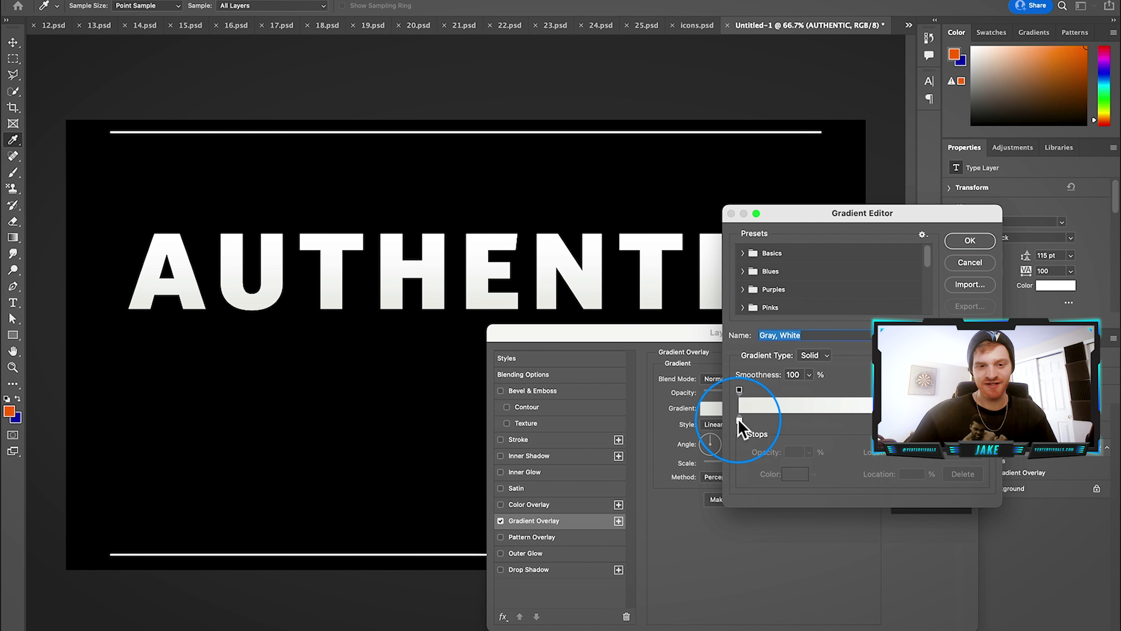
{"action": "key", "text": "Escape"}
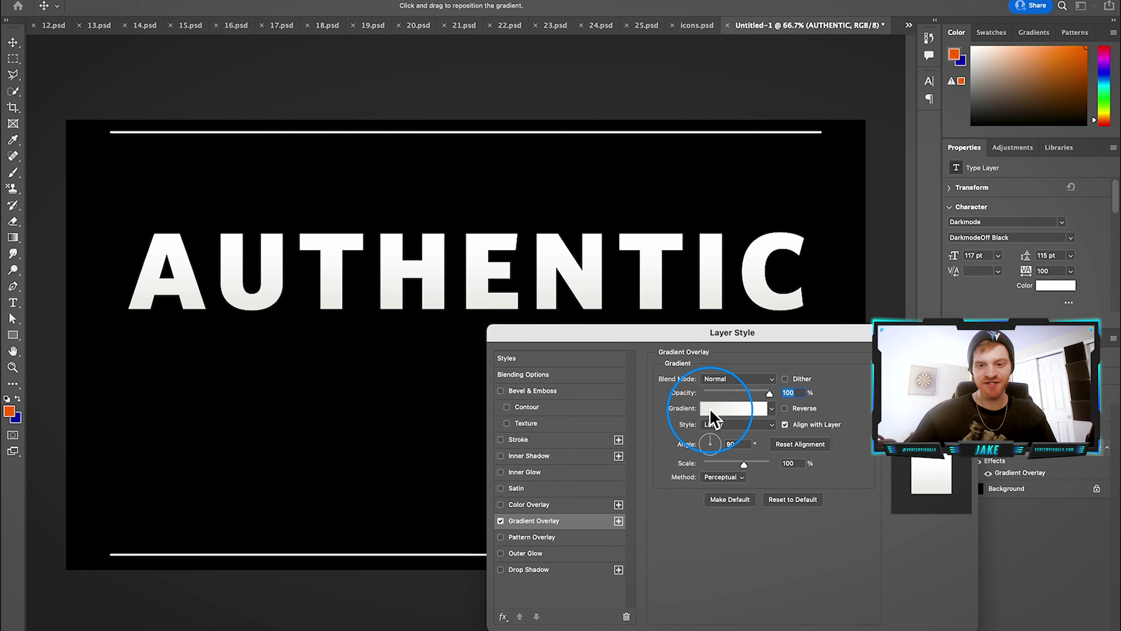
{"action": "left_click", "coordinate": [711, 411]}
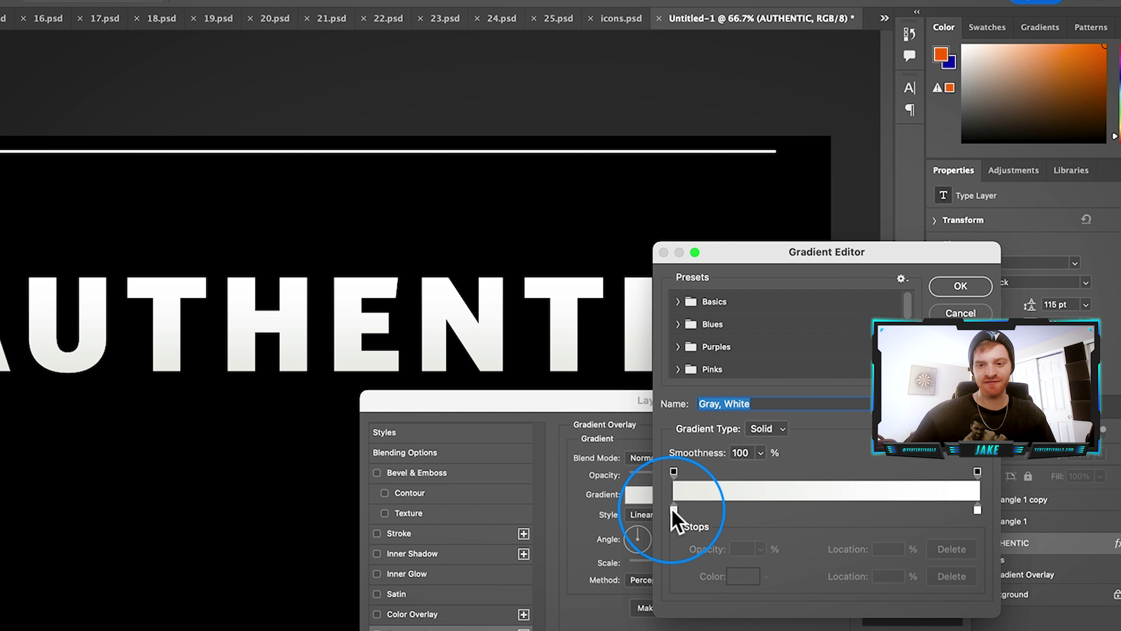
{"action": "double_click", "coordinate": [673, 511]}
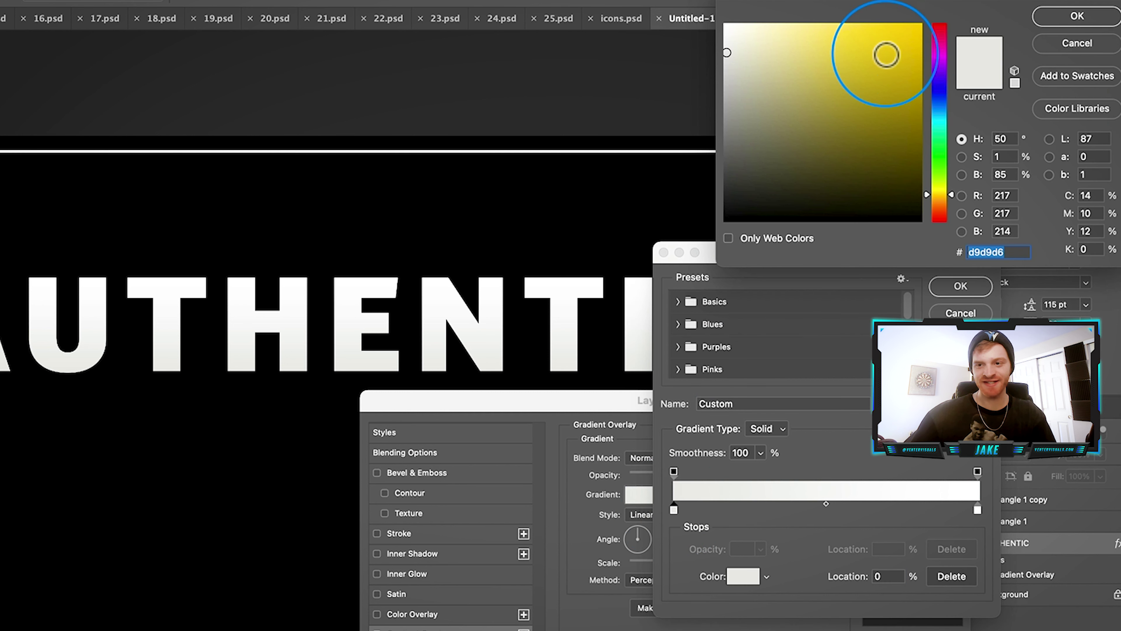
{"action": "left_click", "coordinate": [944, 54]}
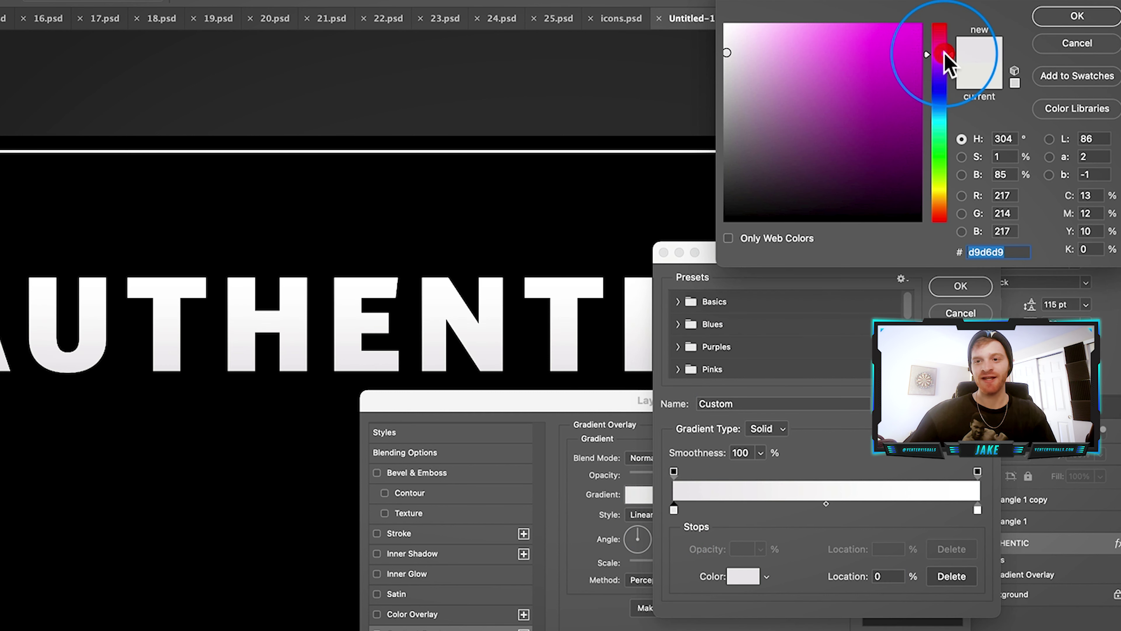
{"action": "left_click_drag", "start_coordinate": [860, 52], "coordinate": [982, 2]}
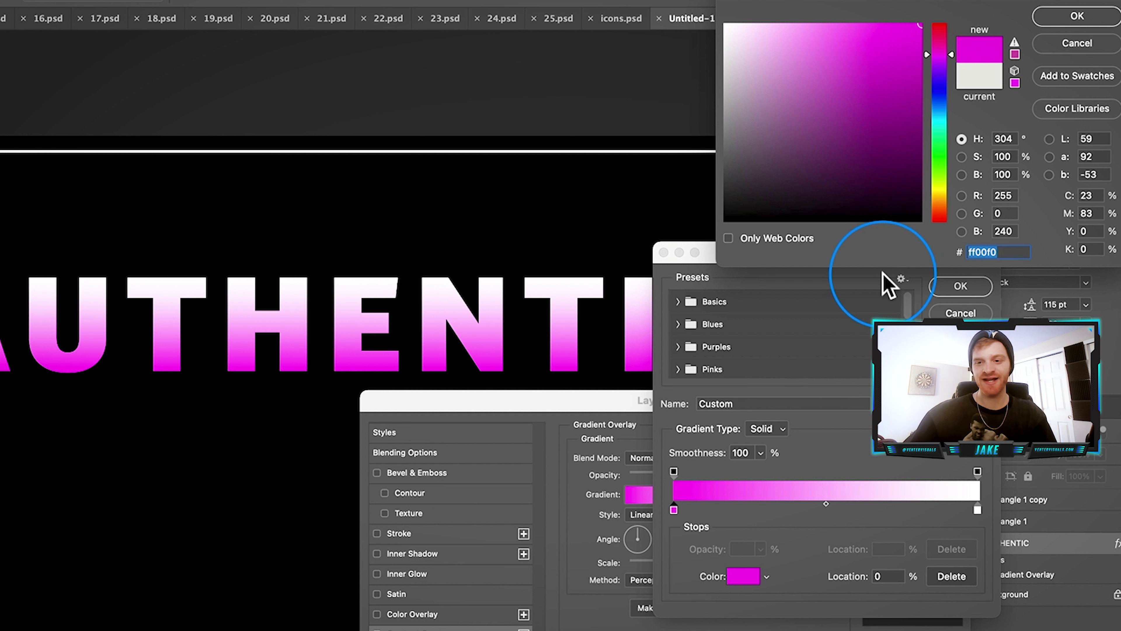
{"action": "key", "text": "Return"}
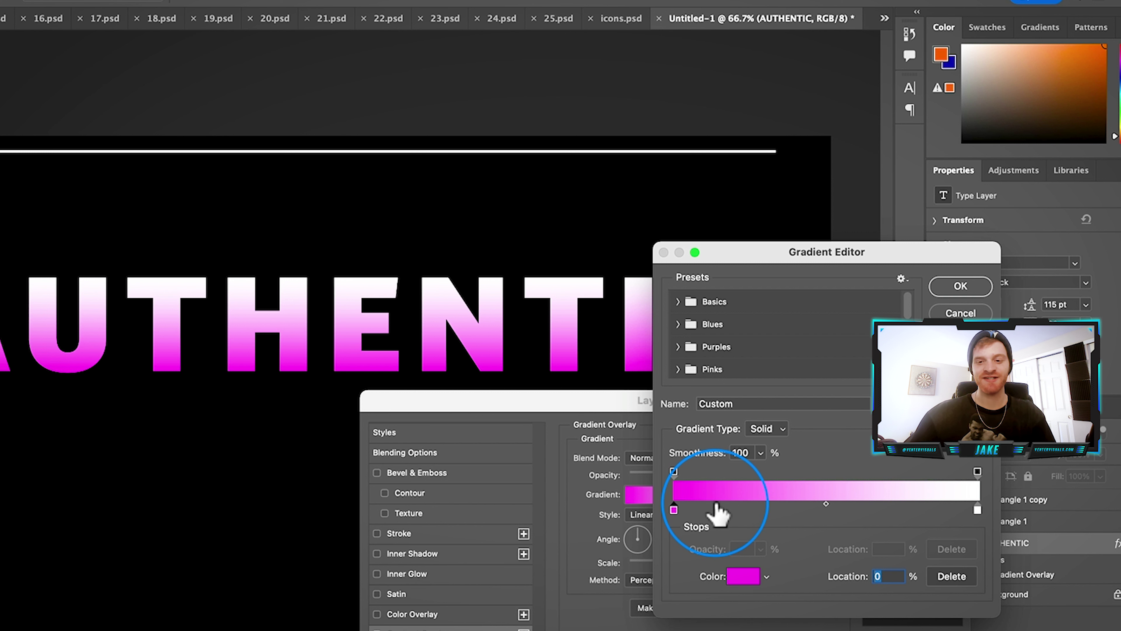
{"action": "left_click", "coordinate": [753, 509]}
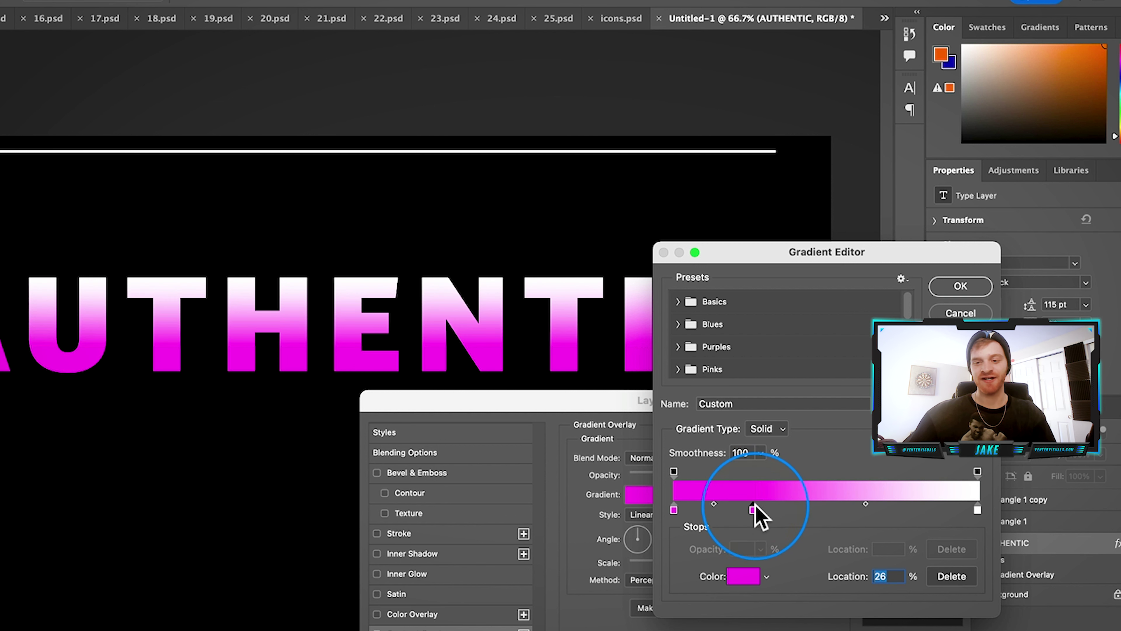
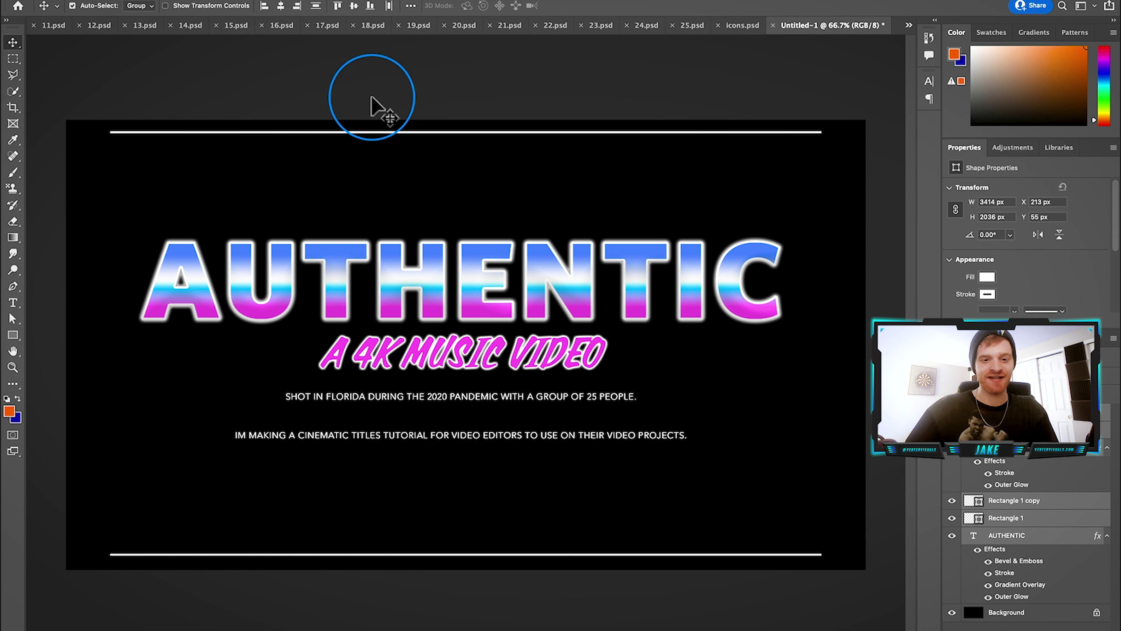
Align the selected title, text and framing-line layers on their horizontal centers.
{"action": "left_click", "coordinate": [280, 5]}
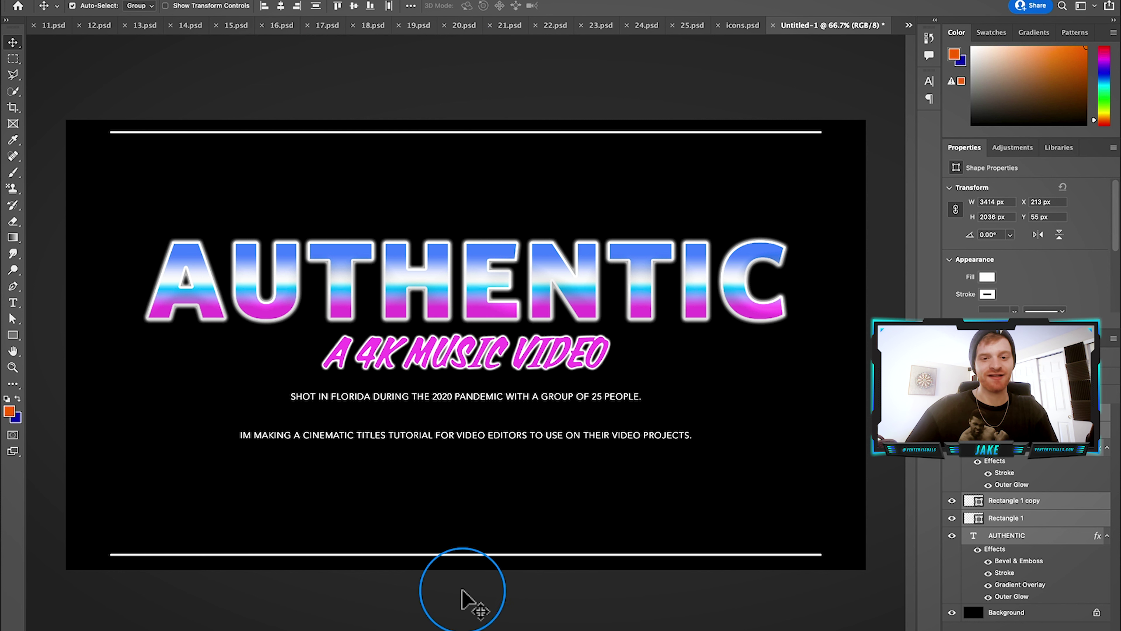
Copy the horizontal Bars graphic from icons.psd into the title document, placing it above the lower line's left end at about 51 px high.
{"action": "left_click", "coordinate": [746, 25]}
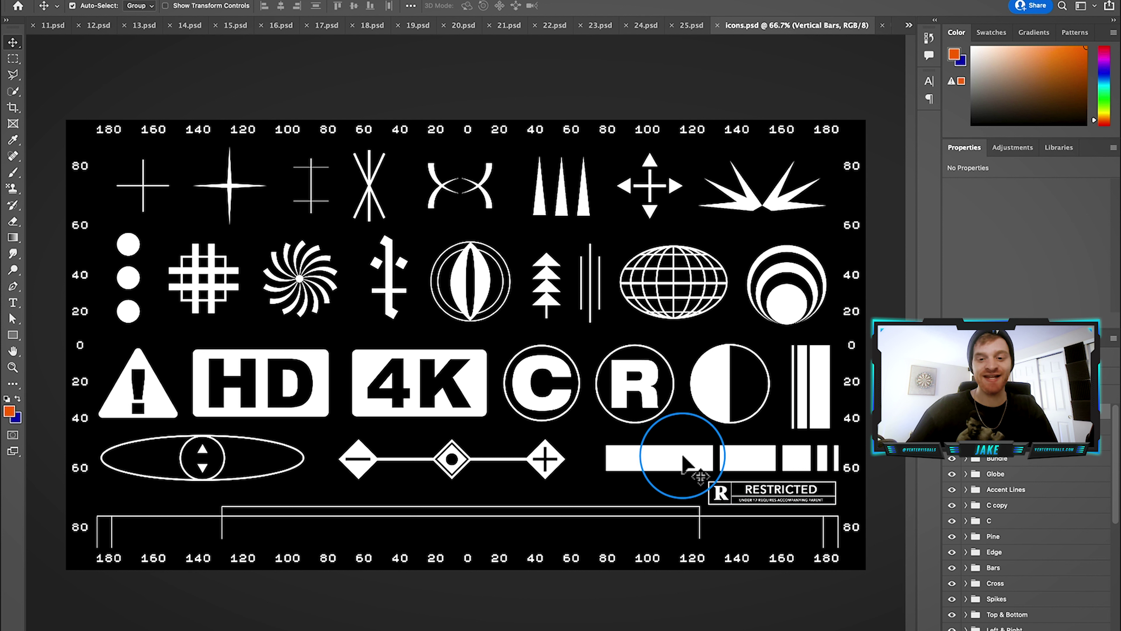
{"action": "left_click", "coordinate": [667, 457]}
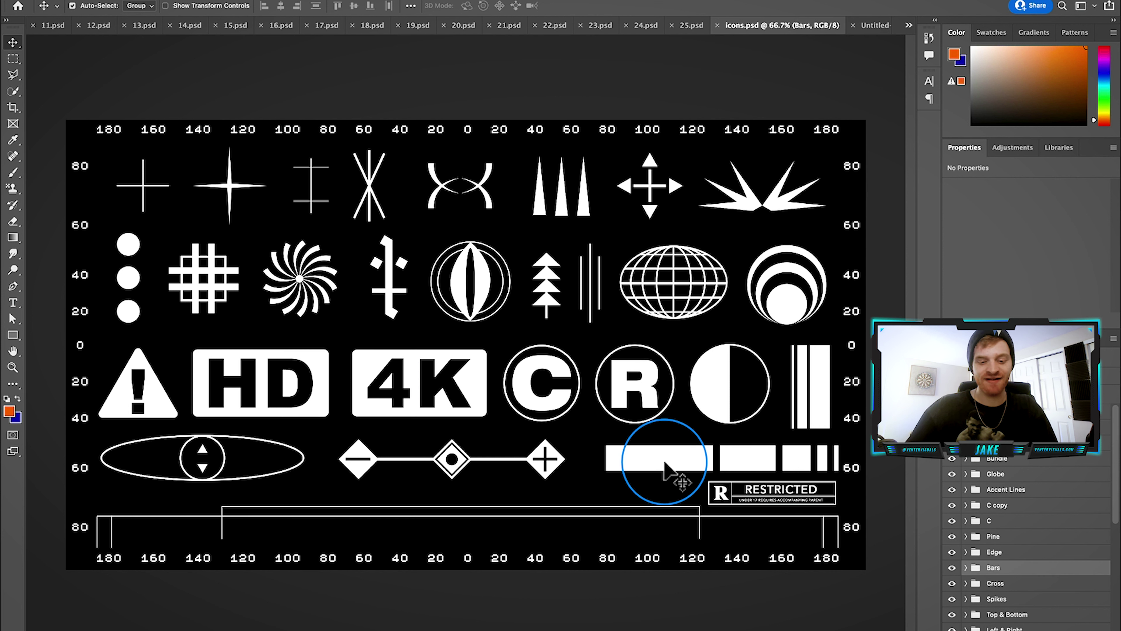
{"action": "key", "text": "super+c"}
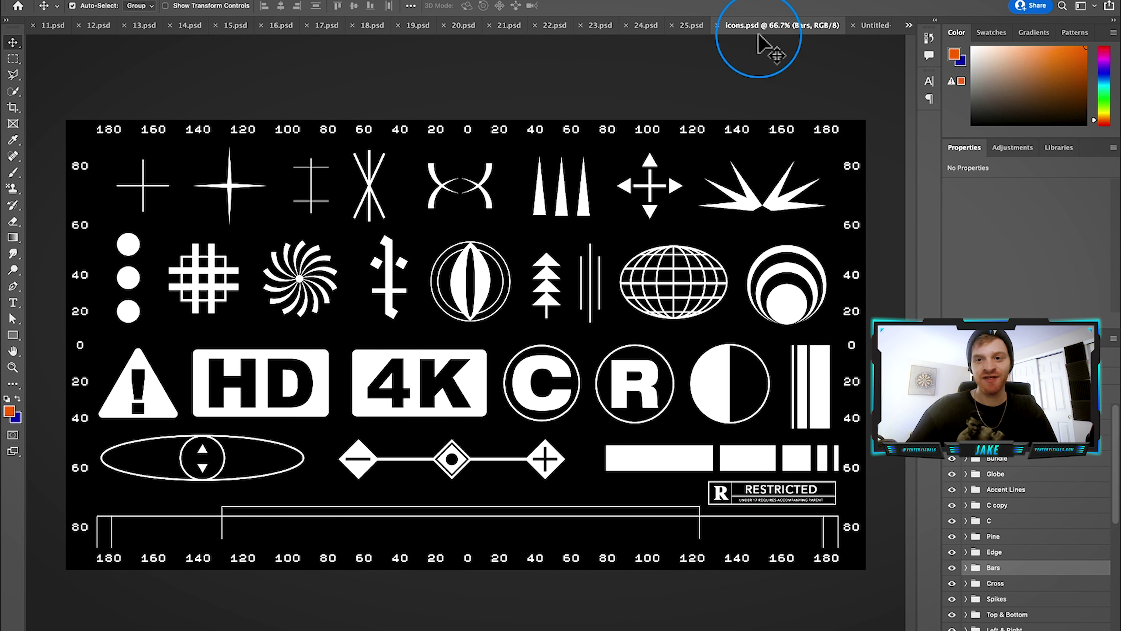
{"action": "left_click", "coordinate": [880, 26]}
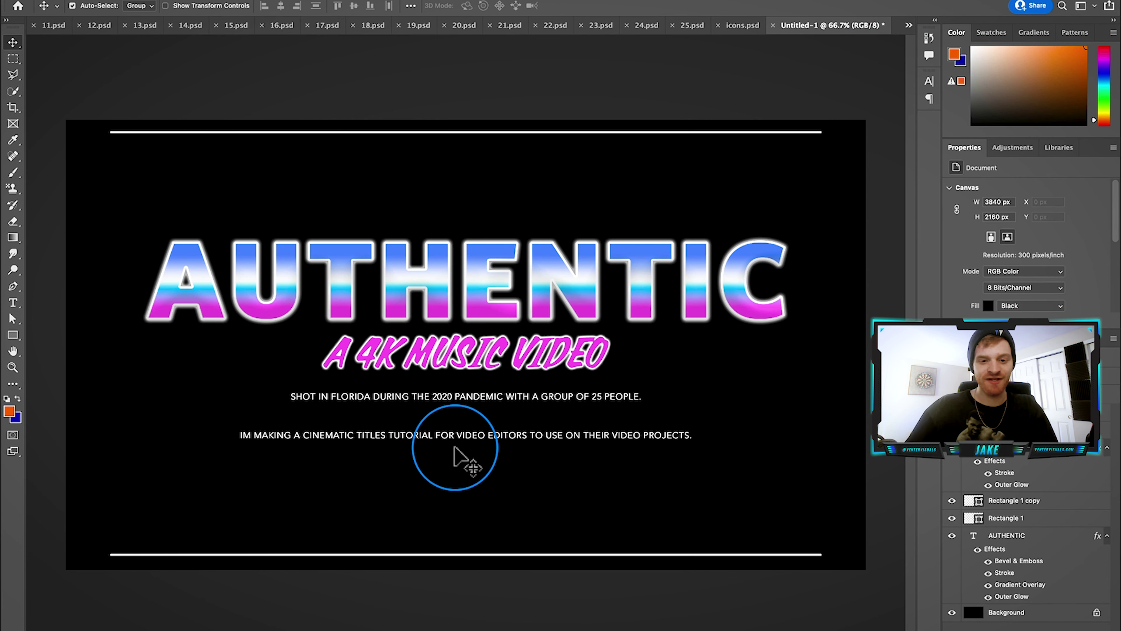
{"action": "key", "text": "super+v"}
{"action": "left_click_drag", "start_coordinate": [360, 398], "coordinate": [210, 525]}
{"action": "left_click_drag", "start_coordinate": [227, 521], "coordinate": [229, 534]}
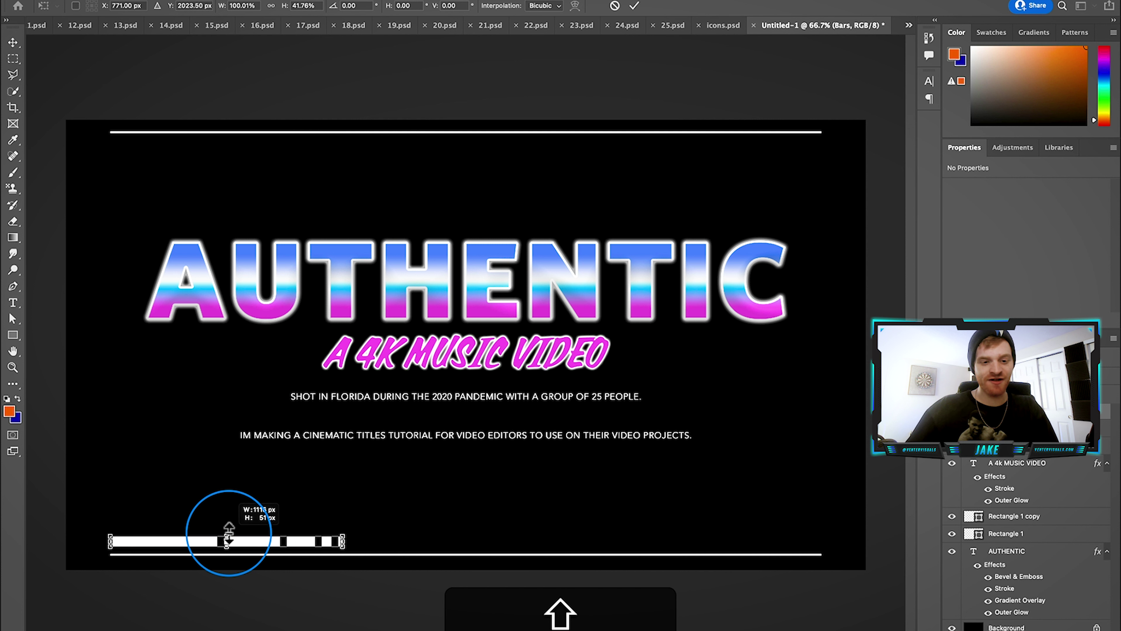
{"action": "key", "text": "Return"}
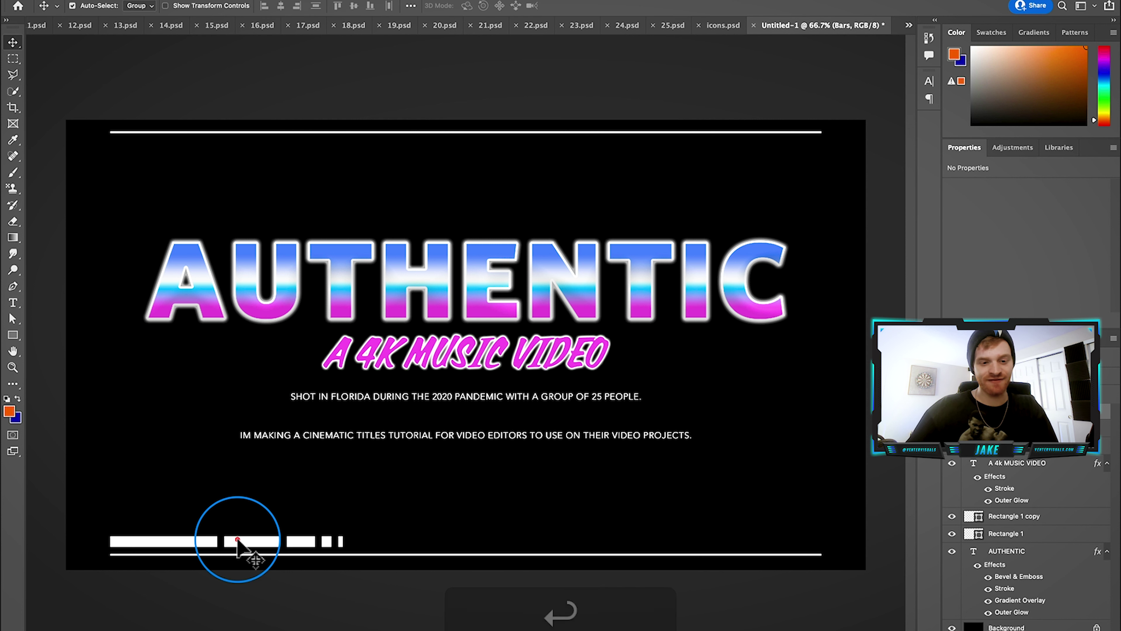
Duplicate the bars, rotate the copy 180° and align it with the right end of the lower framing line.
{"action": "key", "text": "super+t"}
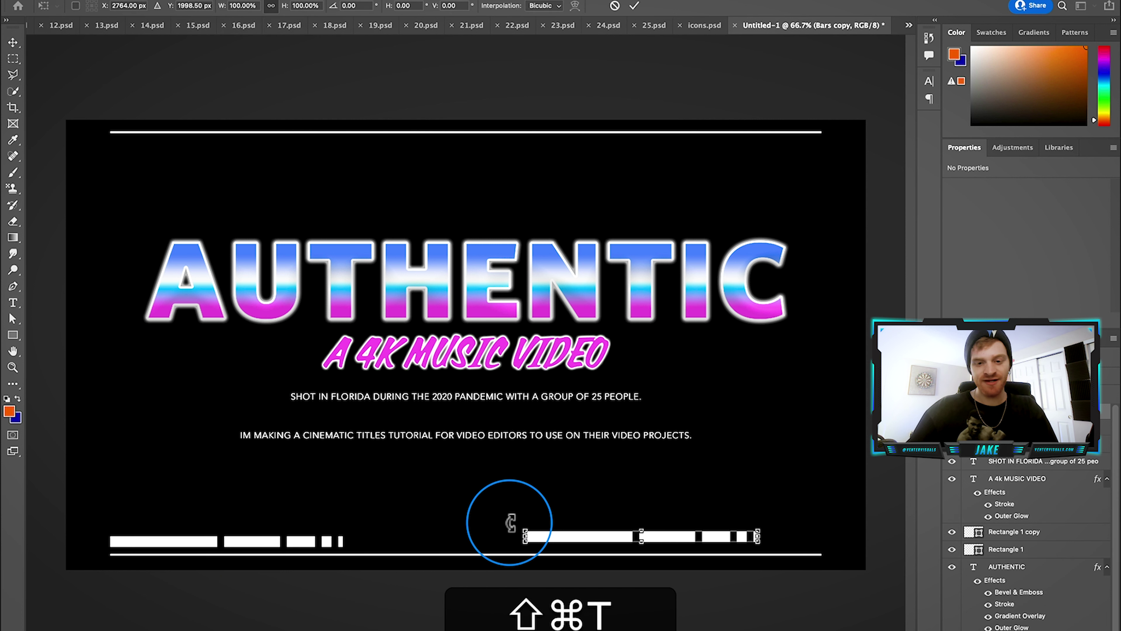
{"action": "left_click_drag", "start_coordinate": [509, 522], "coordinate": [850, 542]}
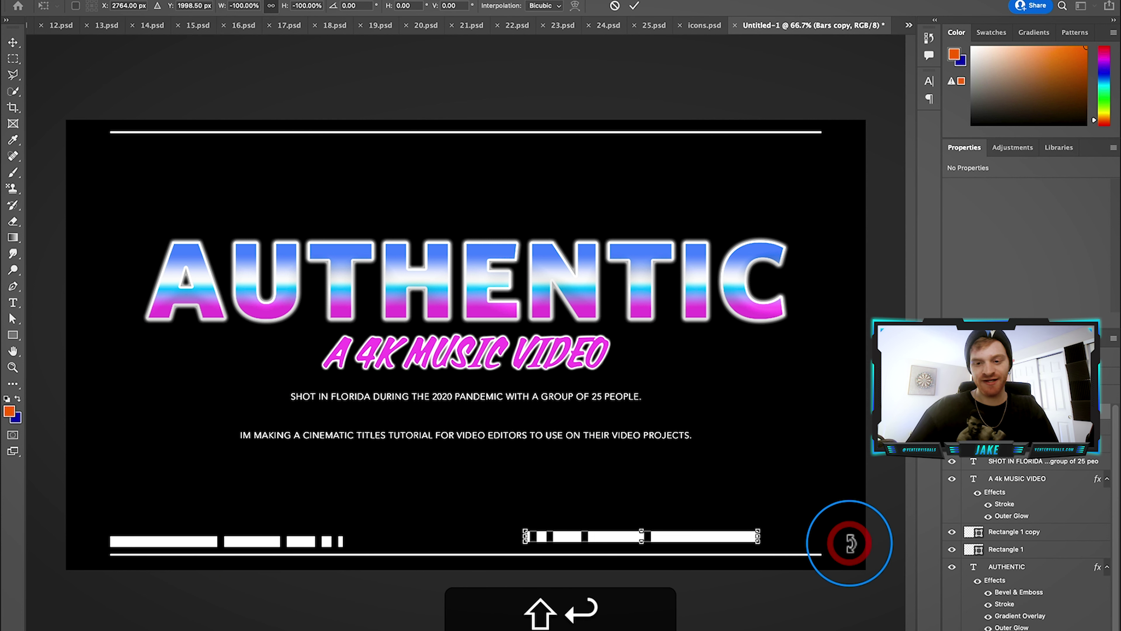
{"action": "key", "text": "shift+Return"}
{"action": "left_click_drag", "start_coordinate": [700, 540], "coordinate": [754, 550]}
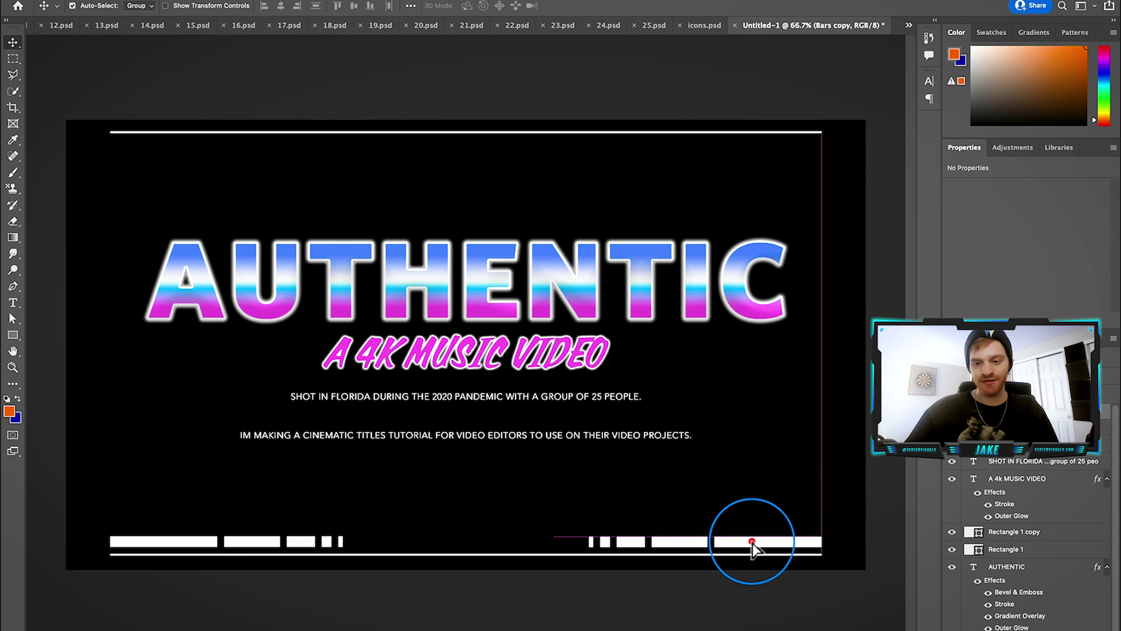
{"action": "left_click", "coordinate": [455, 608]}
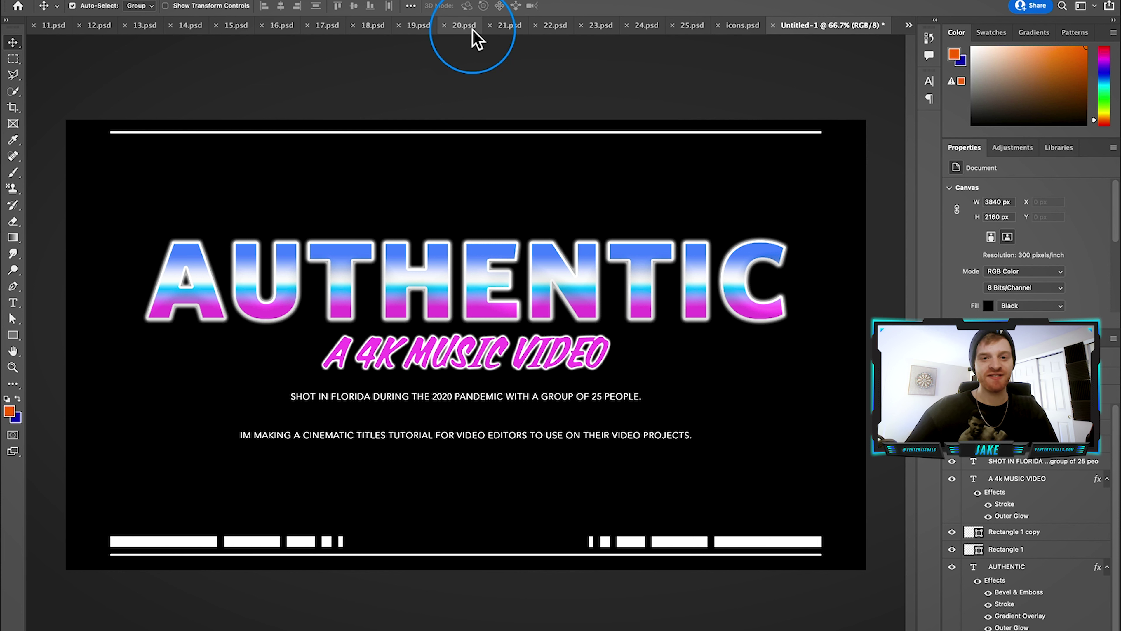
Copy the Globe graphic from icons.psd into the title document and center it above the lower framing line between the bars.
{"action": "left_click", "coordinate": [743, 27]}
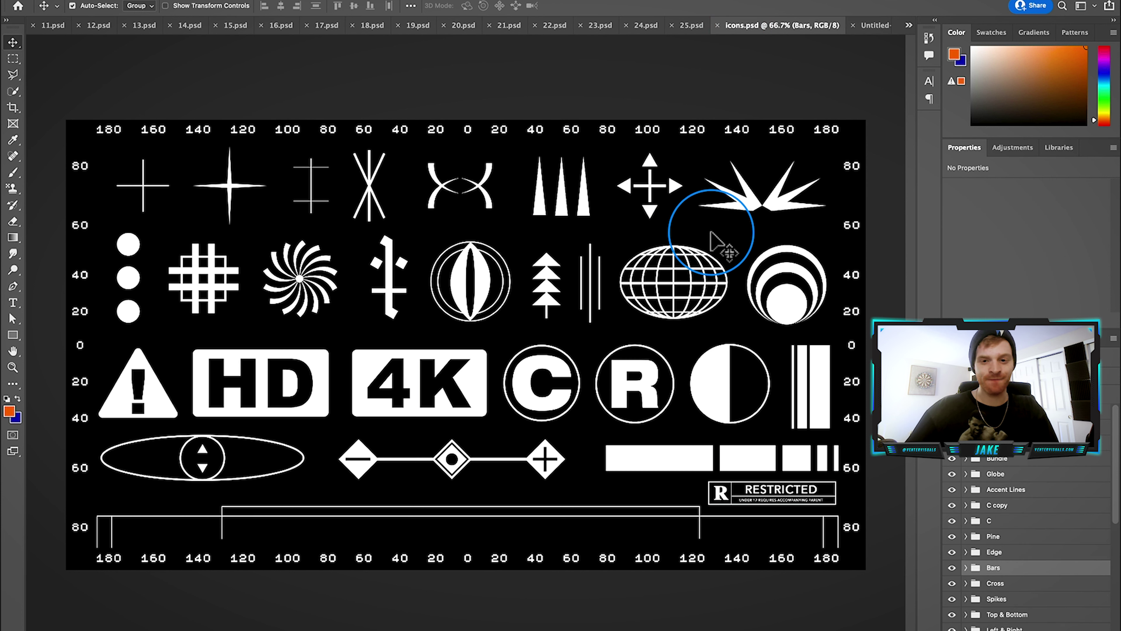
{"action": "left_click", "coordinate": [673, 260]}
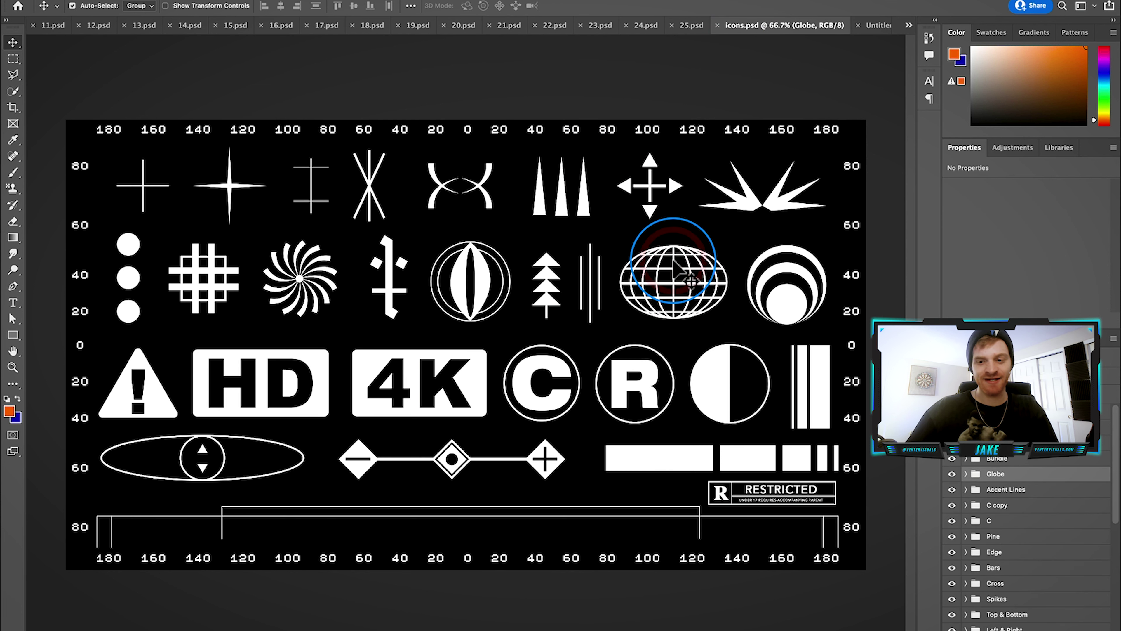
{"action": "key", "text": "super+c"}
{"action": "left_click", "coordinate": [878, 25]}
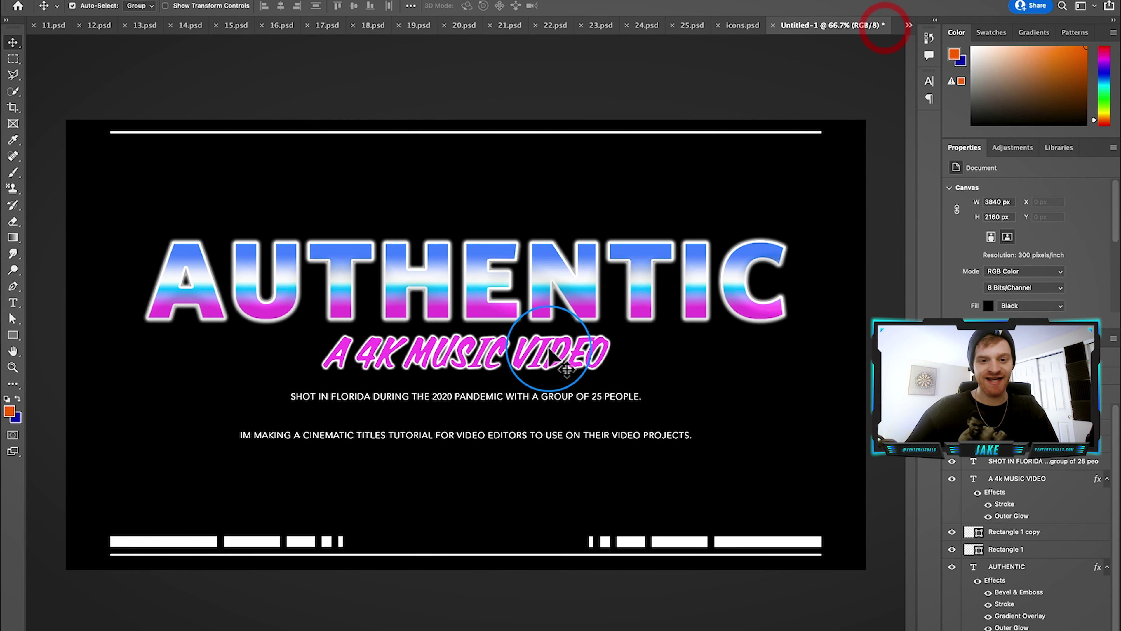
{"action": "key", "text": "super+v"}
{"action": "left_click_drag", "start_coordinate": [468, 348], "coordinate": [553, 499]}
{"action": "key", "text": "super+t"}
{"action": "left_click_drag", "start_coordinate": [487, 485], "coordinate": [470, 484]}
{"action": "left_click", "coordinate": [546, 572]}
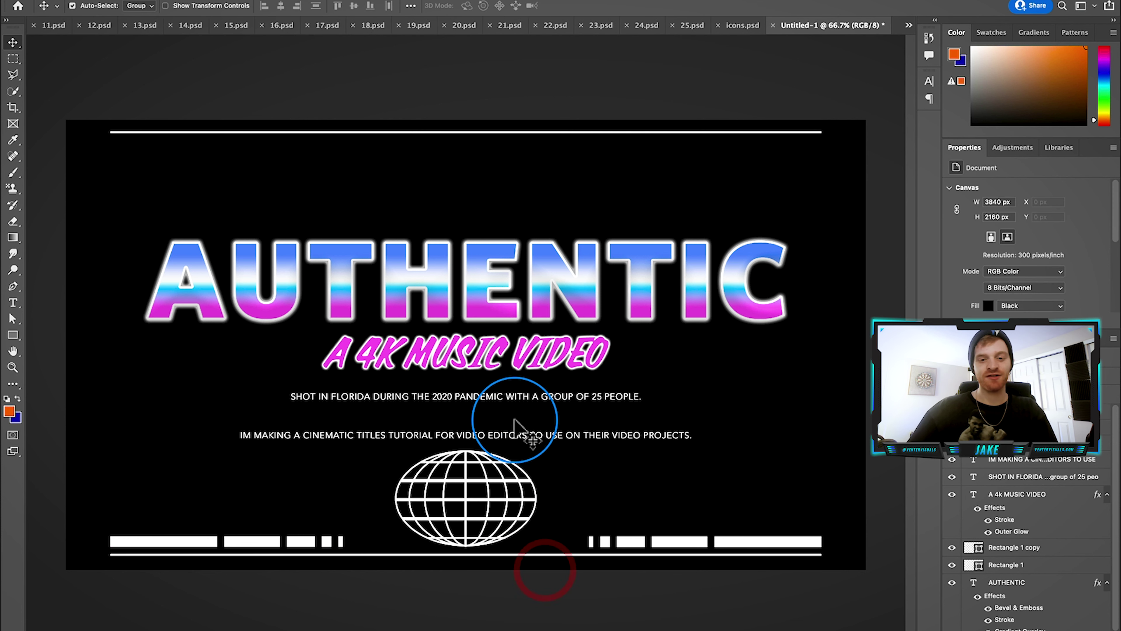
Move the second description line up about 47 px and scale down the globe, keeping it centered just above the lower line.
{"action": "left_click_drag", "start_coordinate": [499, 434], "coordinate": [499, 424]}
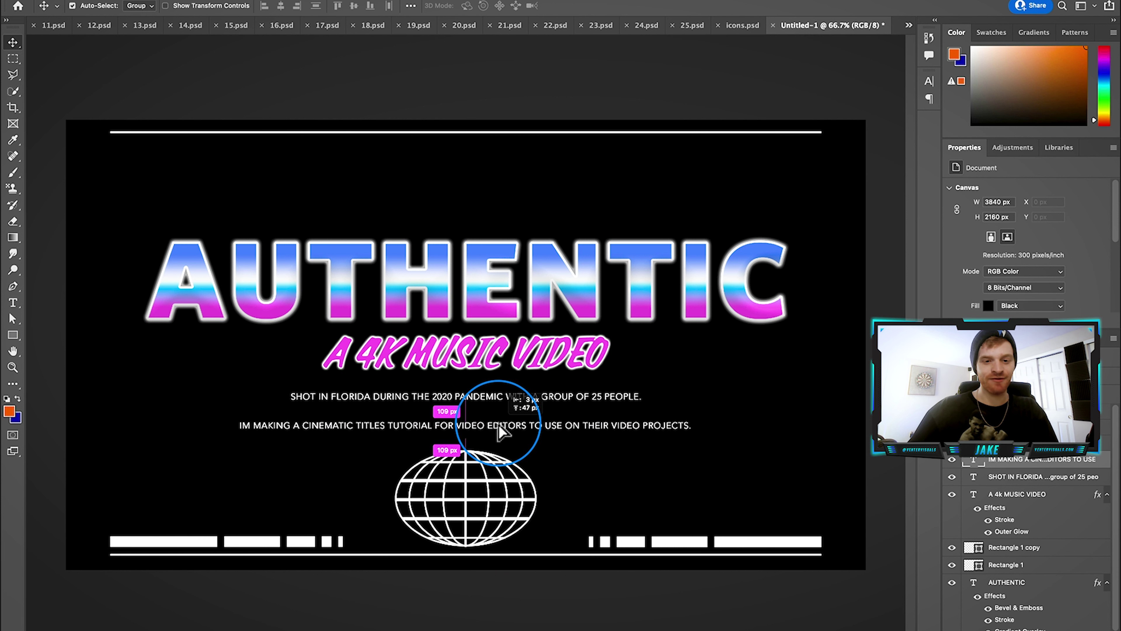
{"action": "key", "text": "Return"}
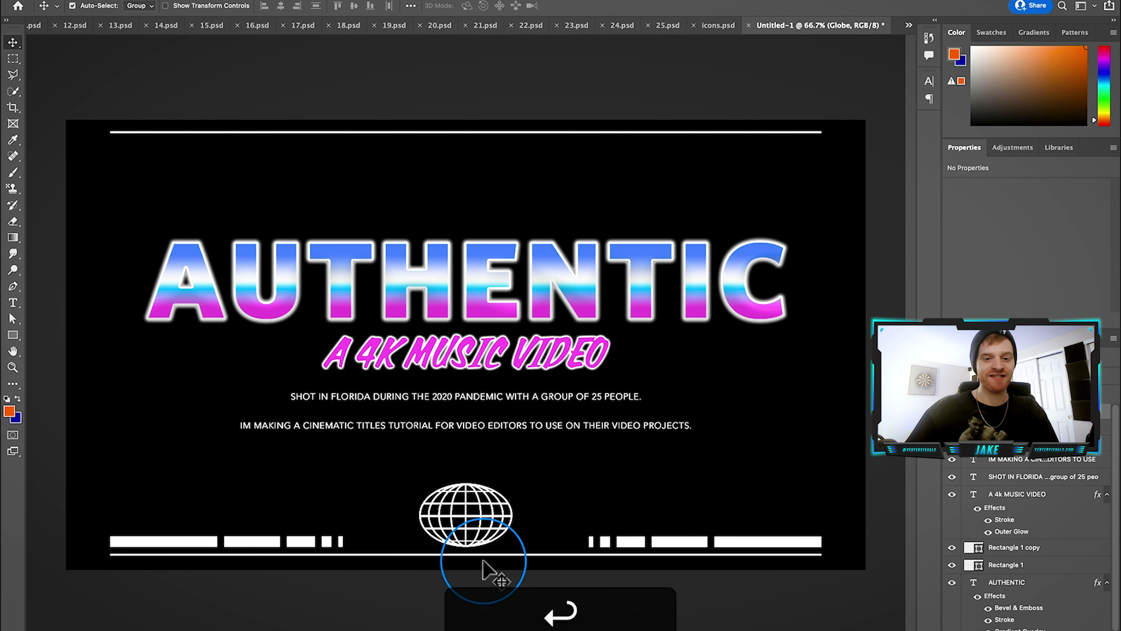
{"action": "left_click", "coordinate": [492, 582]}
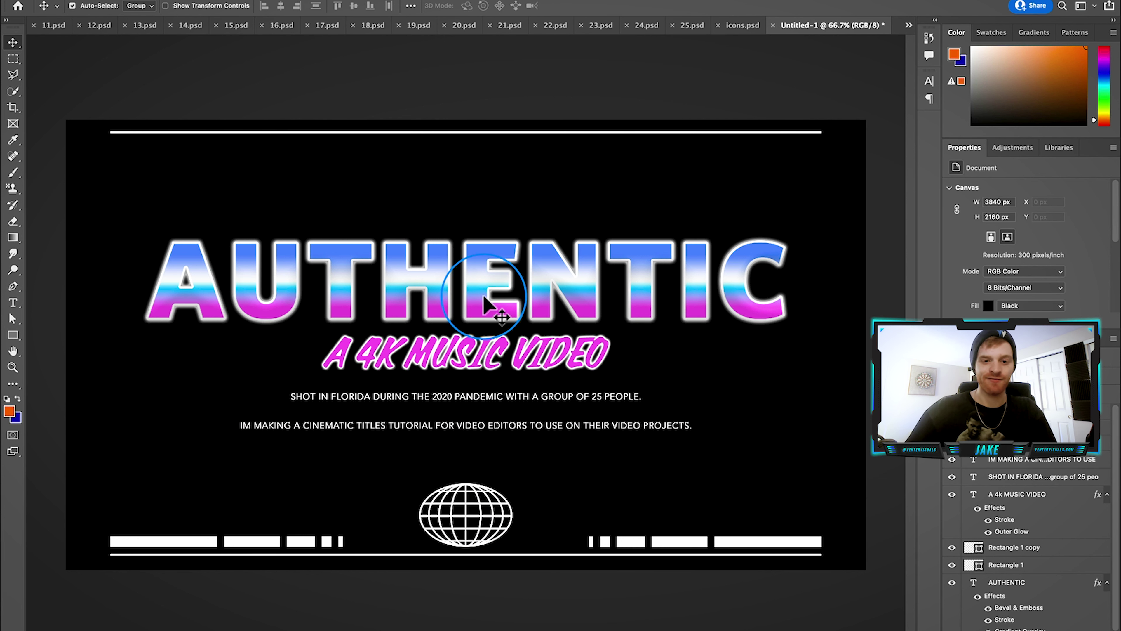
Move the AUTHENTIC title, its subtitle and both description lines straight up together by about 89 px.
{"action": "left_click_drag", "start_coordinate": [536, 222], "coordinate": [439, 436]}
{"action": "left_click_drag", "start_coordinate": [482, 291], "coordinate": [481, 273]}
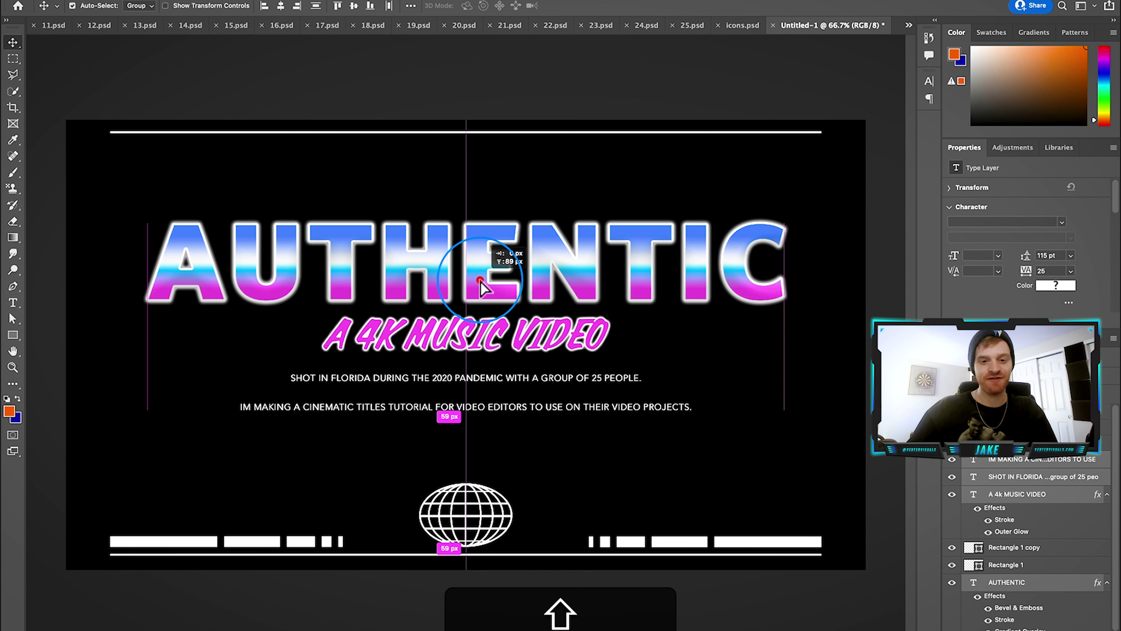
{"action": "left_click", "coordinate": [575, 113]}
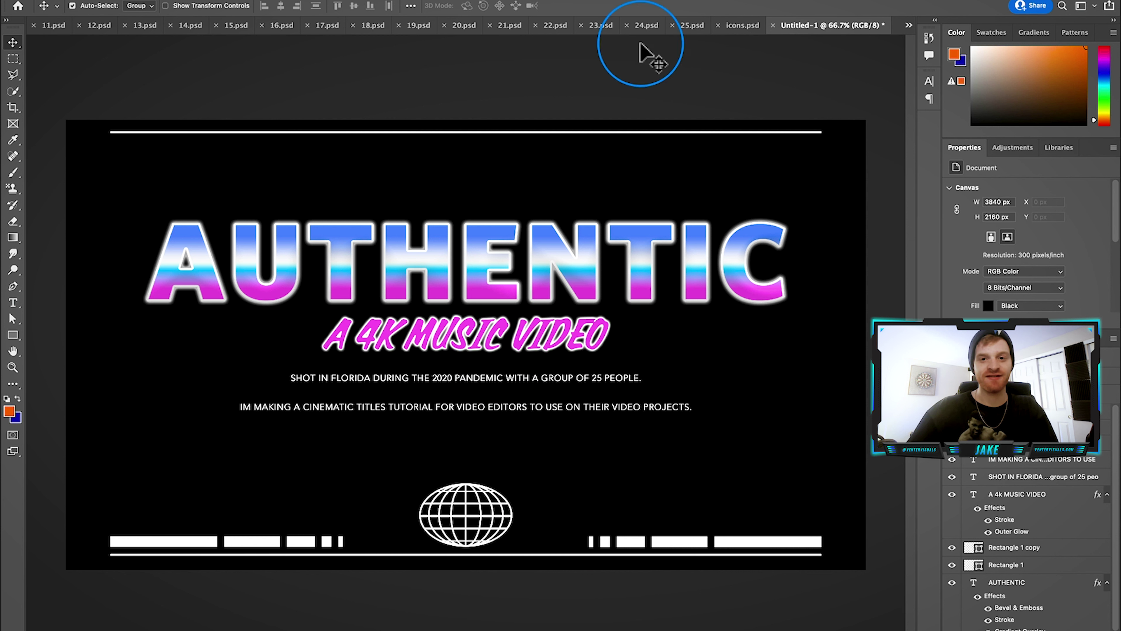
Copy the Explosion graphic from icons.psd into the title document, shrink it and place it between the globe and the right-hand bars.
{"action": "left_click", "coordinate": [741, 25]}
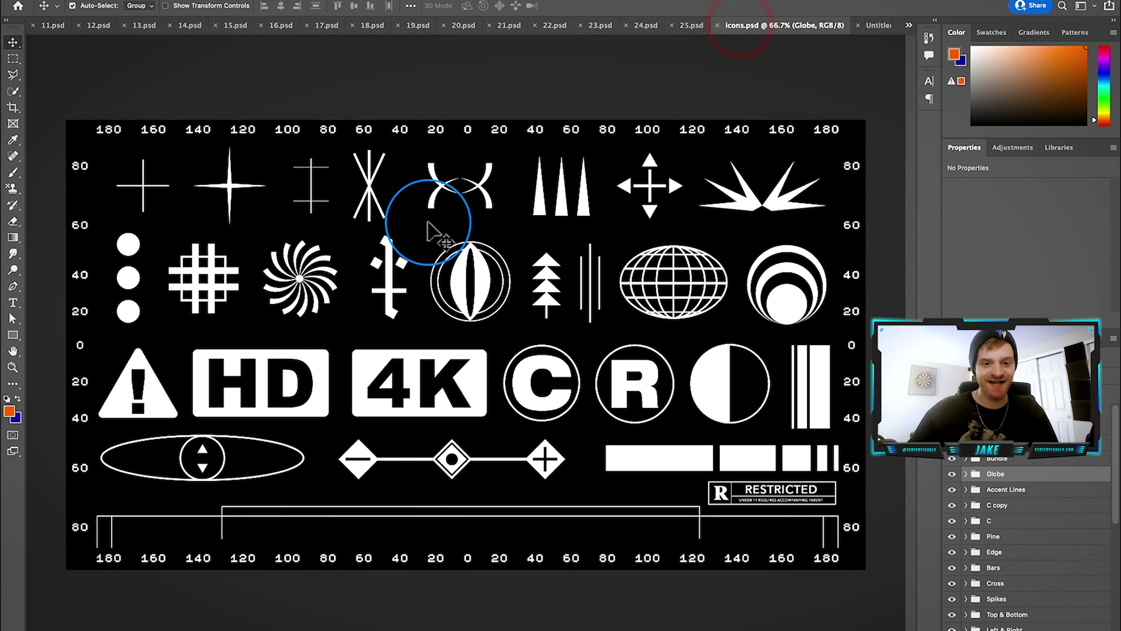
{"action": "key", "text": "super+c"}
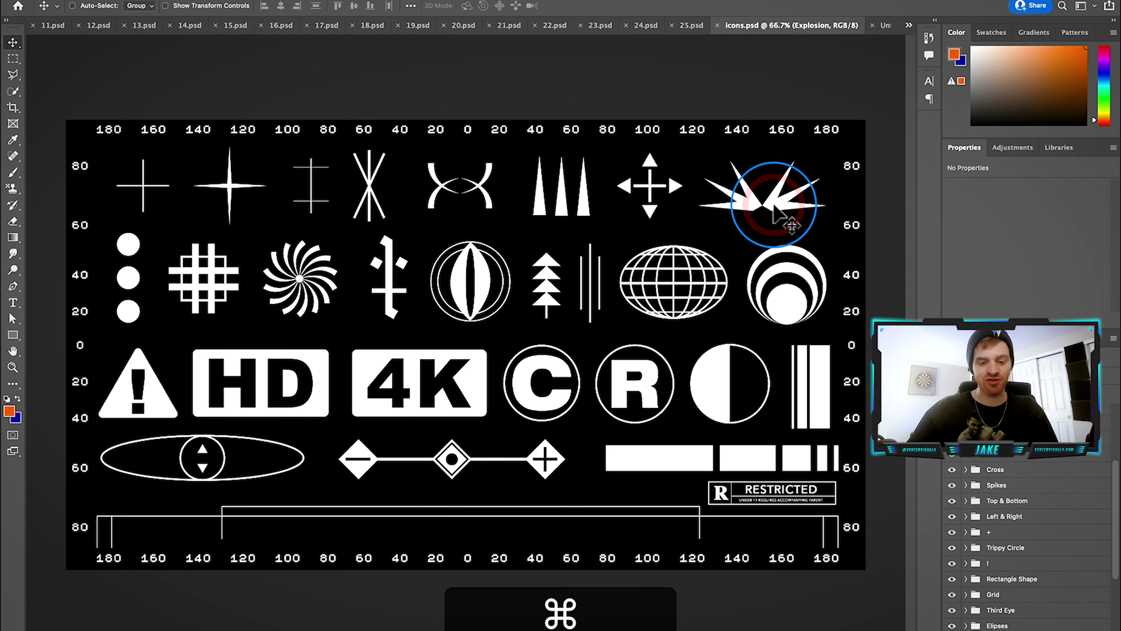
{"action": "left_click", "coordinate": [887, 26]}
{"action": "key", "text": "super+v"}
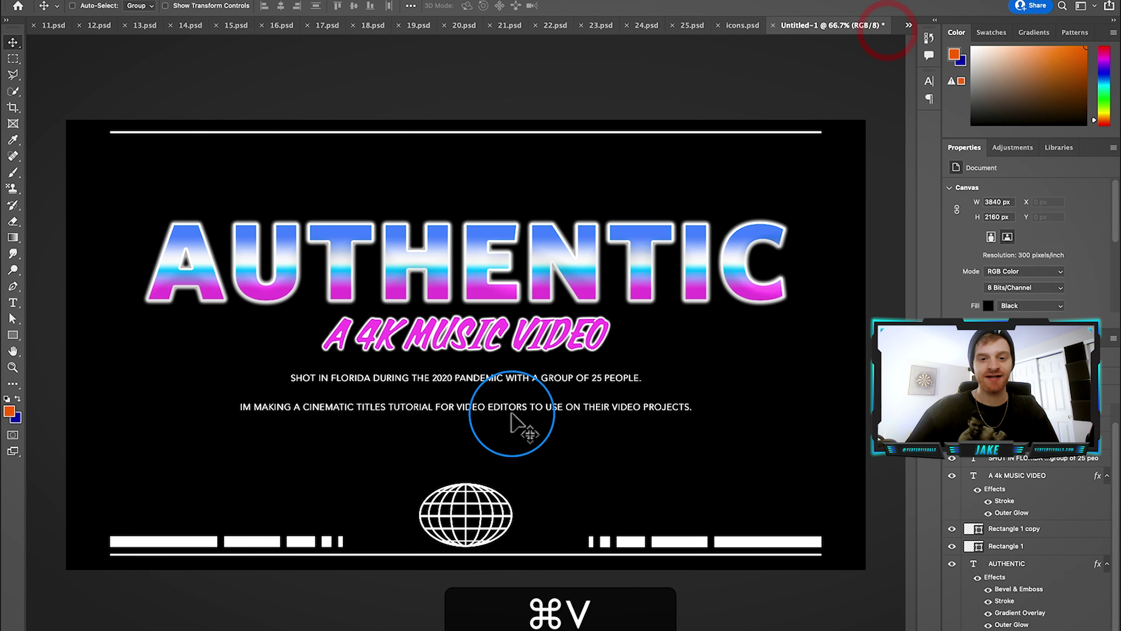
{"action": "left_click_drag", "start_coordinate": [553, 523], "coordinate": [591, 508]}
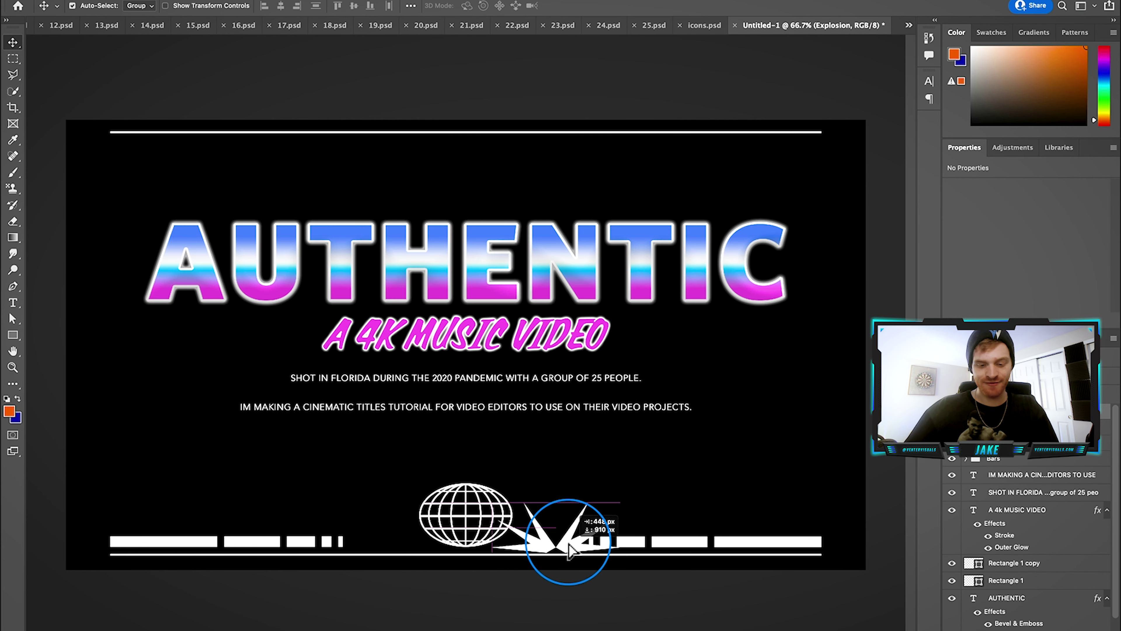
{"action": "key", "text": "super+t"}
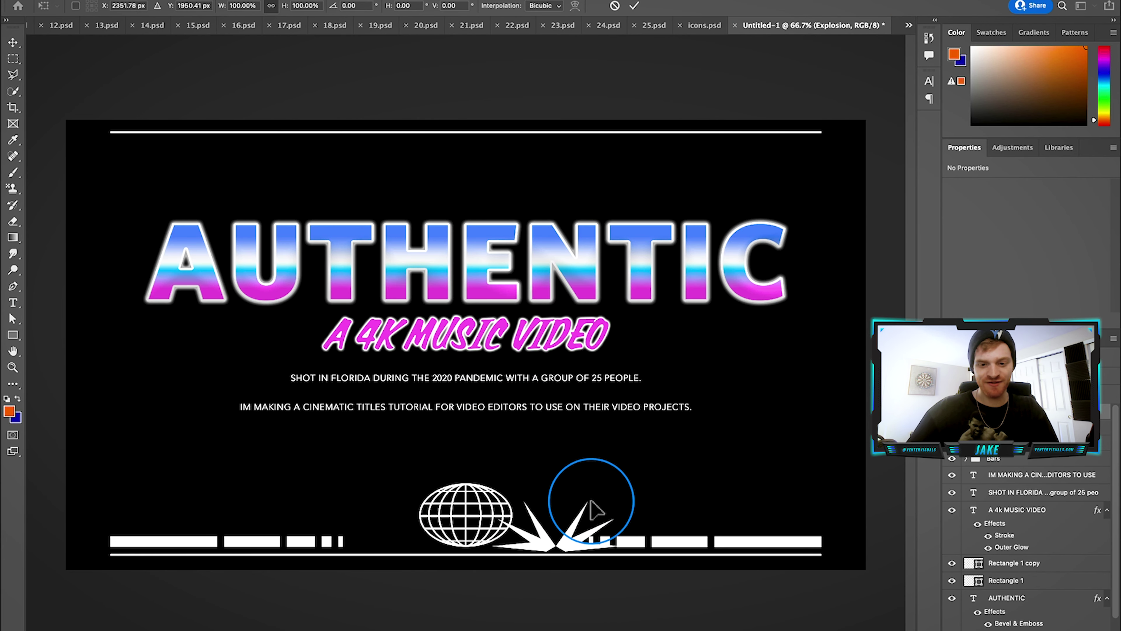
{"action": "left_click_drag", "start_coordinate": [590, 503], "coordinate": [560, 526]}
{"action": "key", "text": "Return"}
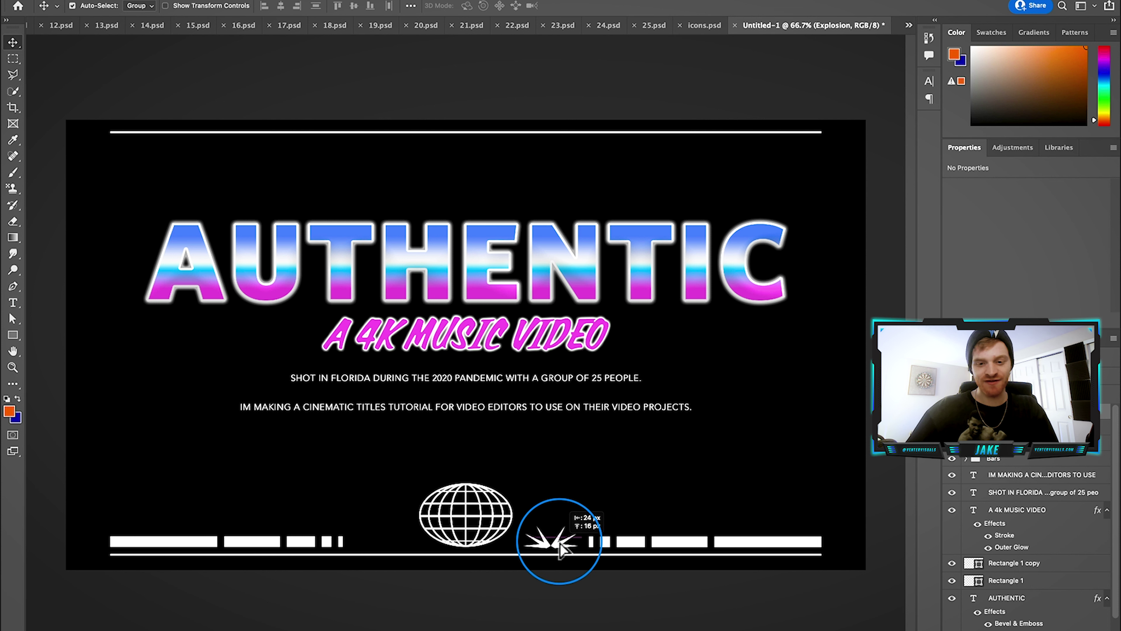
Duplicate the Explosion graphic between the globe and the left-hand bars, keeping the globe centered between the two explosions.
{"action": "left_click_drag", "start_coordinate": [559, 543], "coordinate": [393, 541]}
{"action": "left_click_drag", "start_coordinate": [568, 466], "coordinate": [385, 543]}
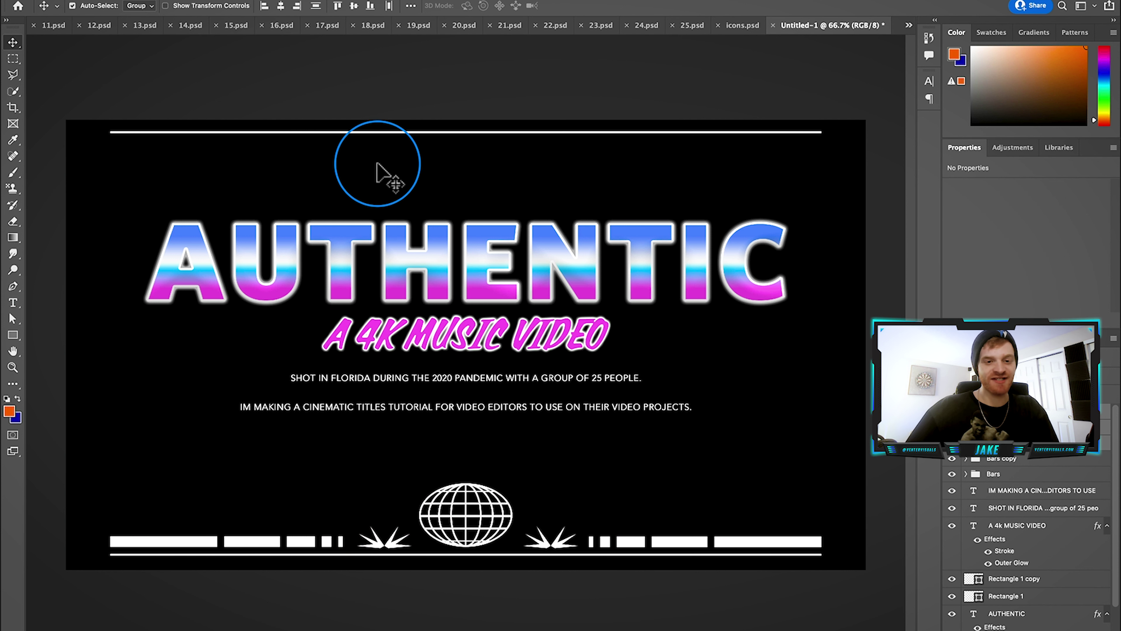
{"action": "left_click", "coordinate": [389, 6]}
{"action": "left_click", "coordinate": [471, 485]}
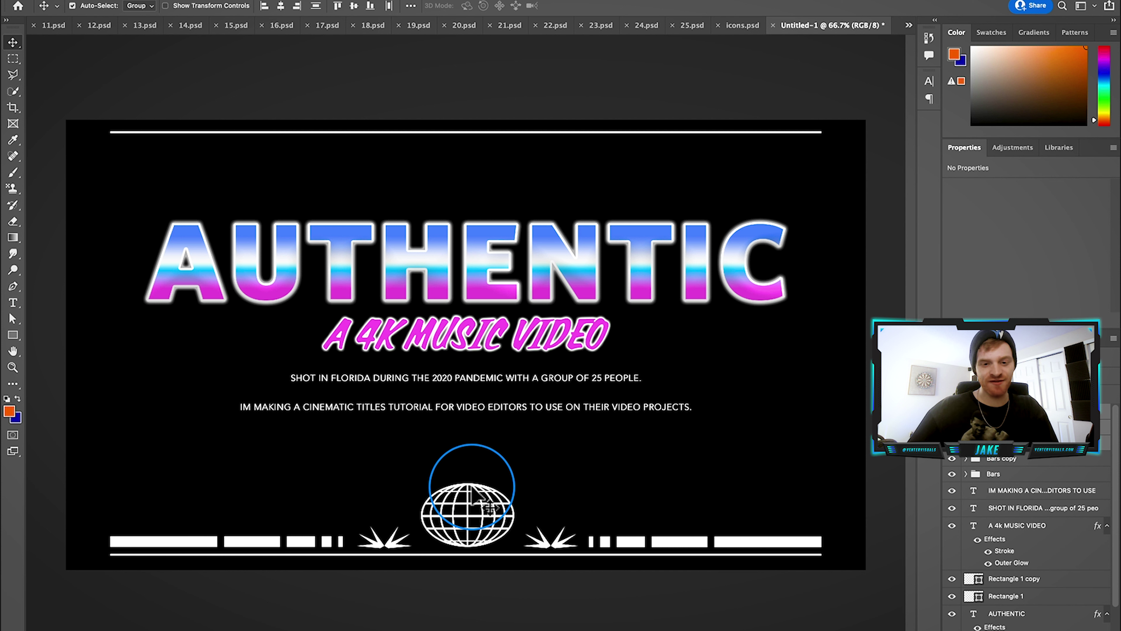
{"action": "left_click_drag", "start_coordinate": [473, 485], "coordinate": [471, 486]}
{"action": "left_click", "coordinate": [552, 459]}
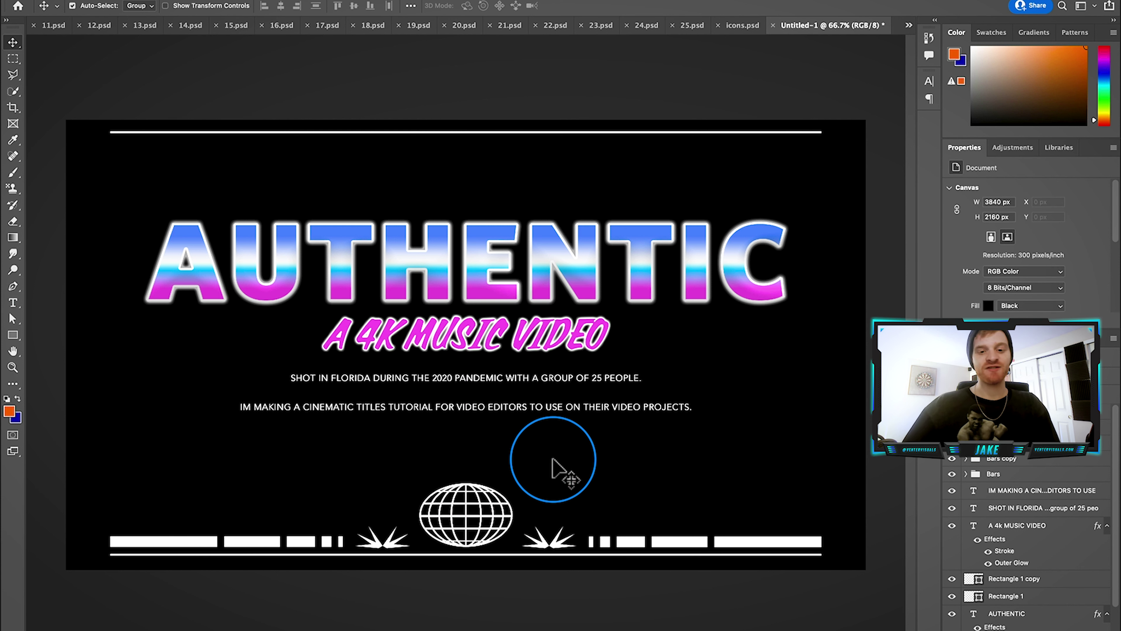
Copy the 4K, Bundle, Bloom, Vertical Bars and Restricted Viewing graphics from icons.psd and paste them into the title document.
{"action": "left_click", "coordinate": [741, 26]}
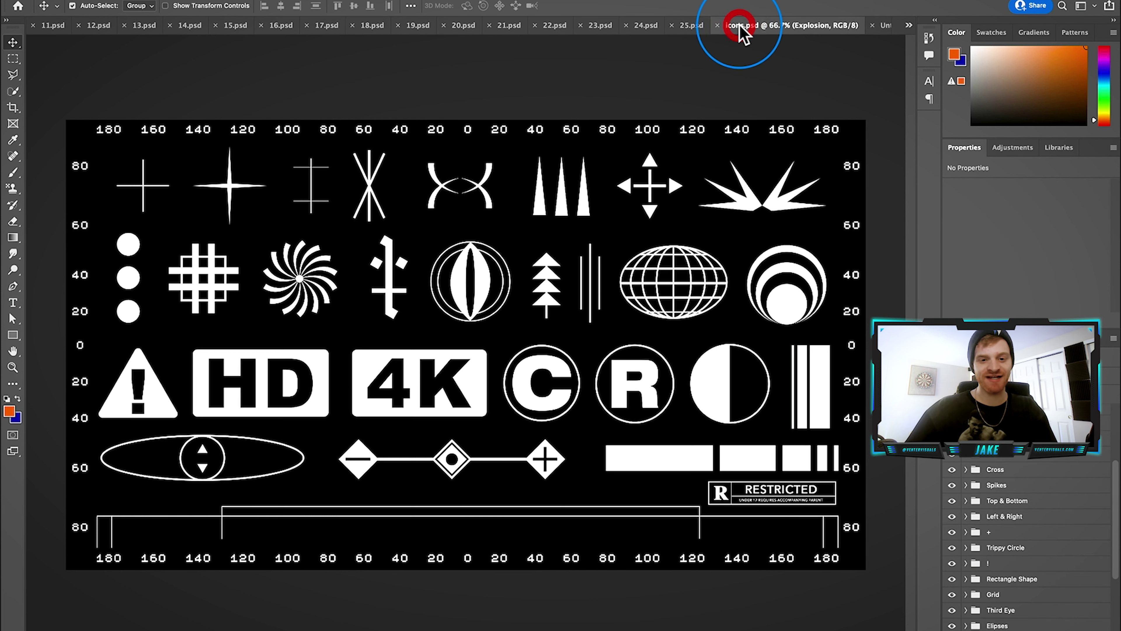
{"action": "left_click", "coordinate": [372, 370]}
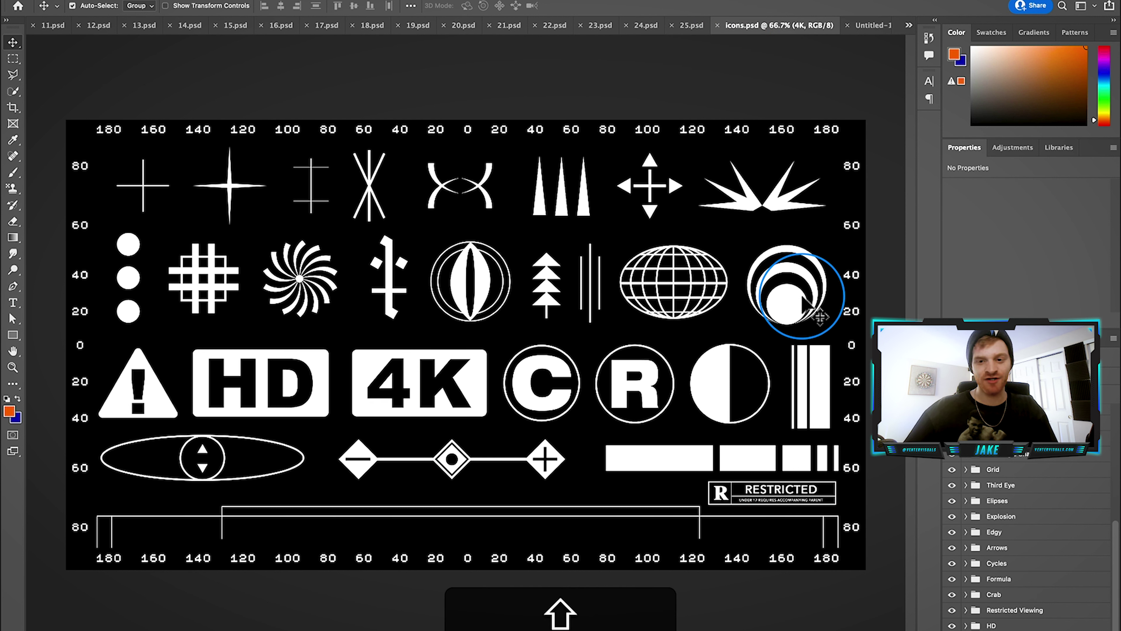
{"action": "left_click", "coordinate": [782, 300]}
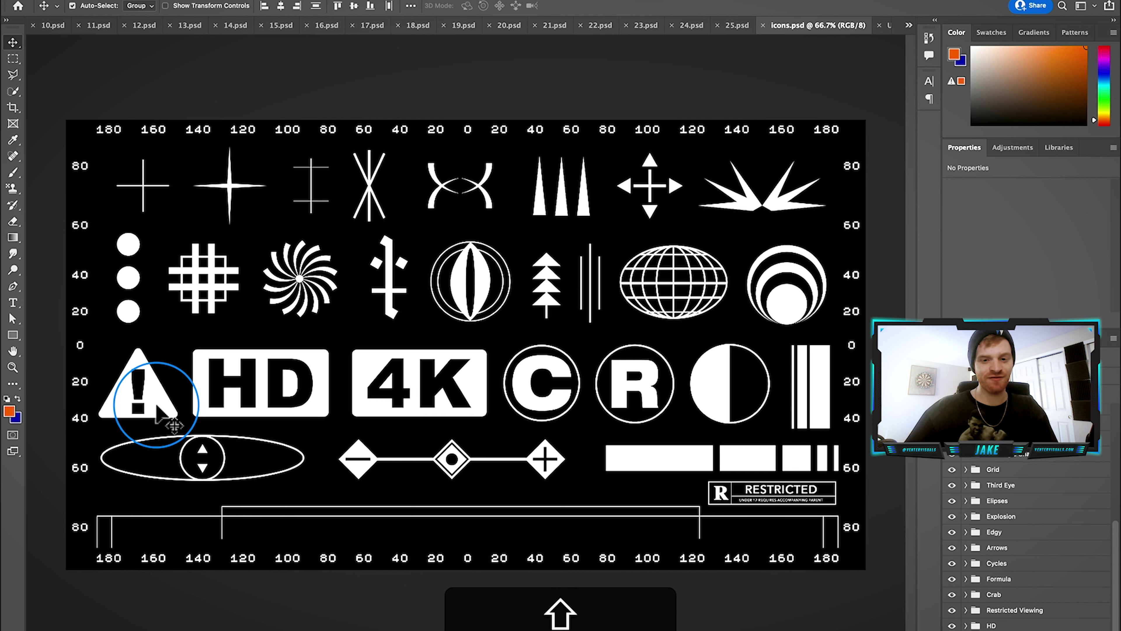
{"action": "left_click", "coordinate": [720, 494]}
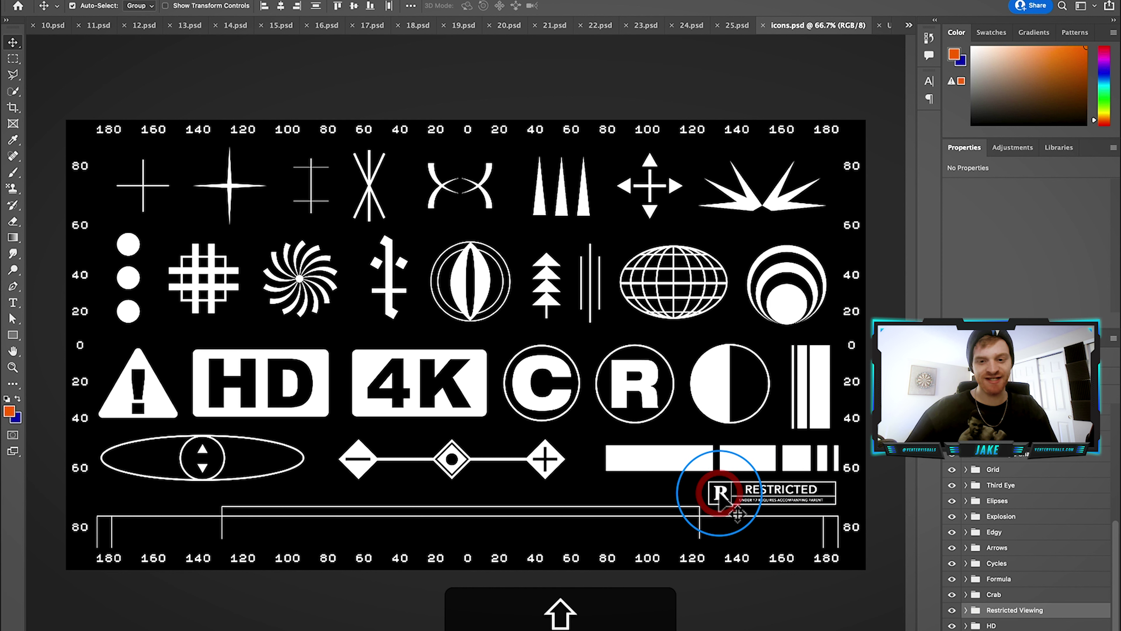
{"action": "key", "text": "shift+super+c"}
{"action": "left_click", "coordinate": [888, 25]}
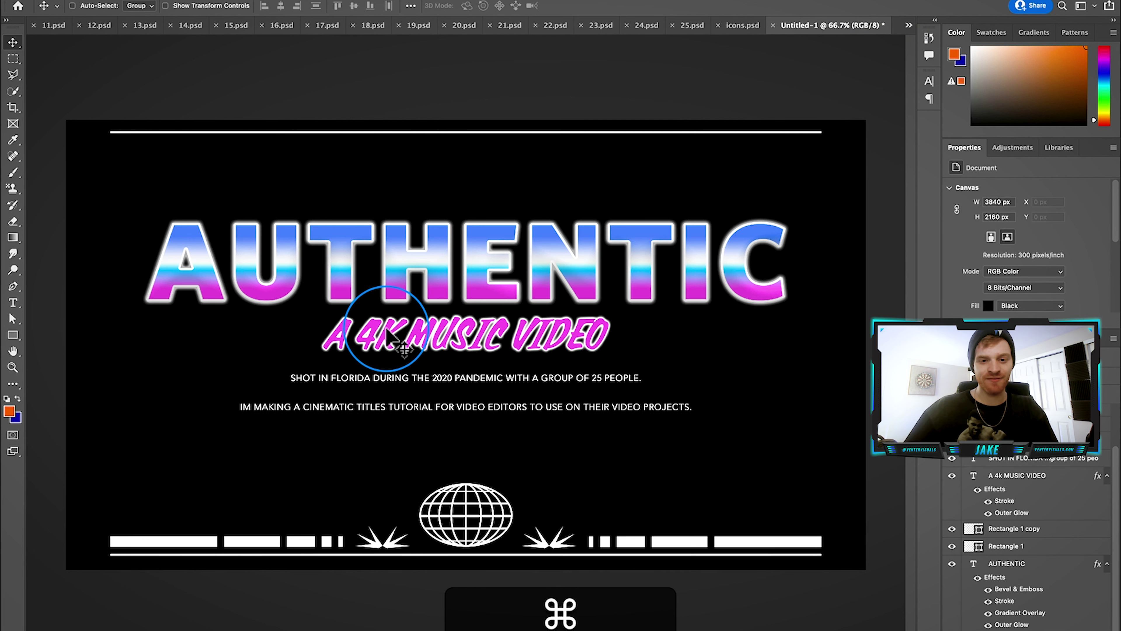
{"action": "key", "text": "super+v"}
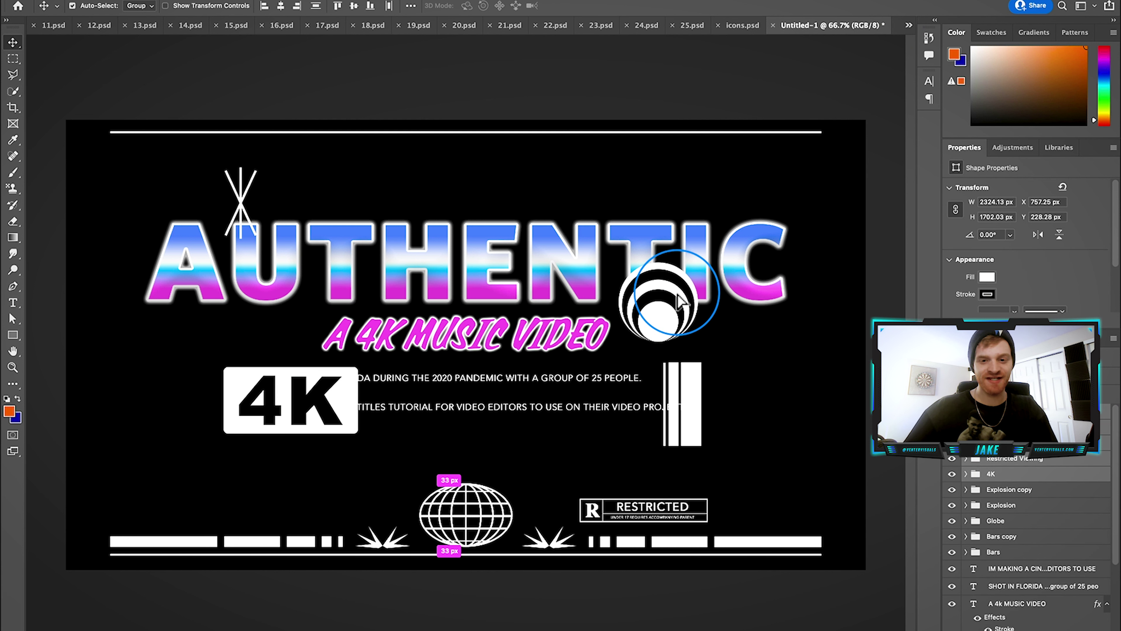
Shift the pasted icons up together and move the Restricted badge to just below the second description line.
{"action": "left_click_drag", "start_coordinate": [674, 404], "coordinate": [704, 369]}
{"action": "left_click", "coordinate": [614, 476]}
{"action": "left_click_drag", "start_coordinate": [576, 479], "coordinate": [418, 436]}
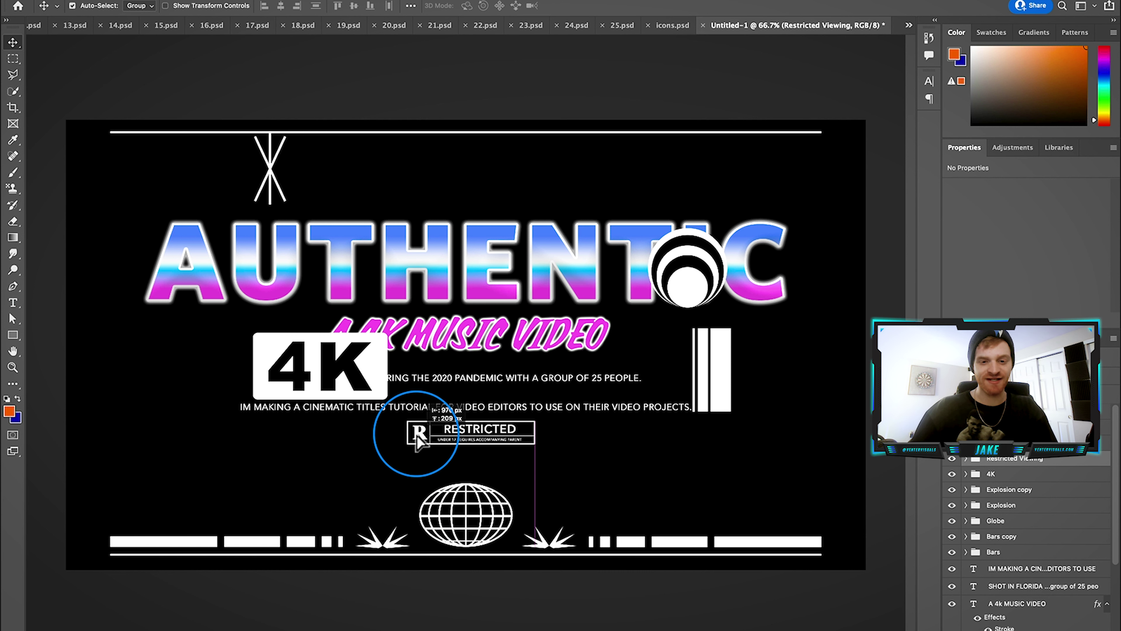
Scale the 4K icon down to about 18% and place it between the two description lines near their start.
{"action": "left_click", "coordinate": [390, 329]}
{"action": "key", "text": "super+t"}
{"action": "left_click_drag", "start_coordinate": [390, 329], "coordinate": [299, 394]}
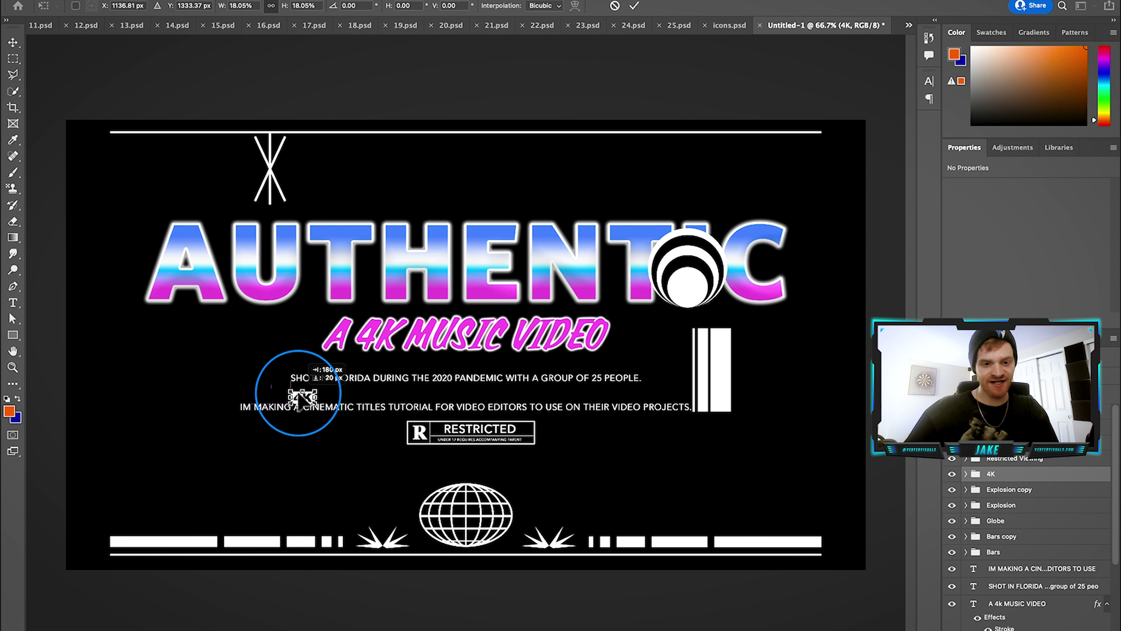
{"action": "key", "text": "Return"}
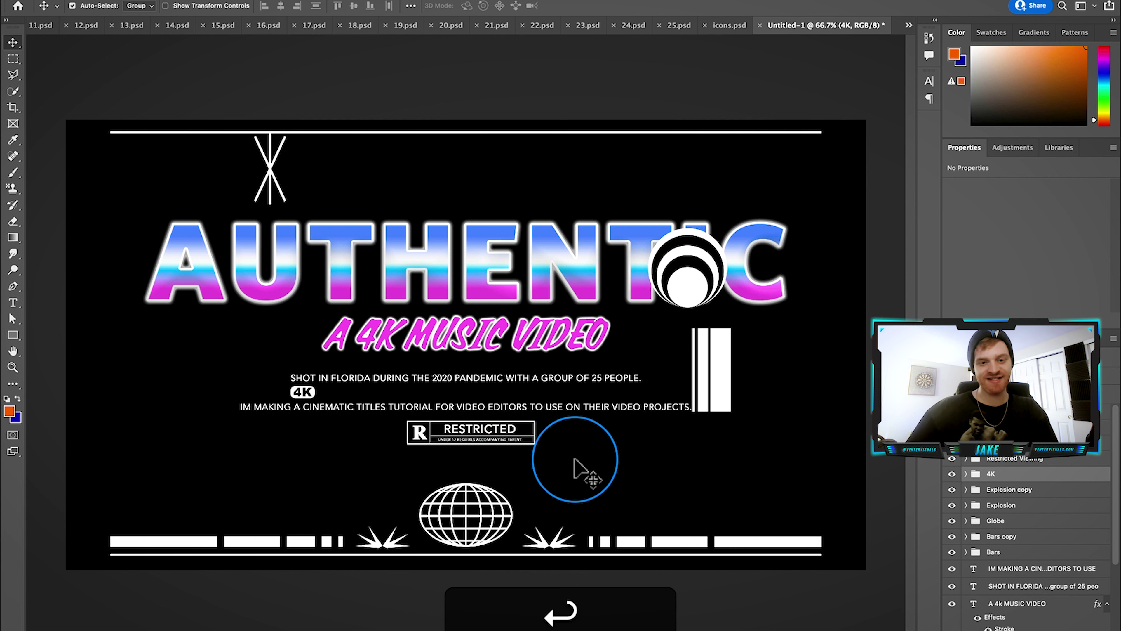
{"action": "left_click", "coordinate": [575, 462]}
Rotate the Vertical Bars 90°, squash them into a thin strip after the A 4K MUSIC VIDEO subtitle, and duplicate the strip before it.
{"action": "left_click", "coordinate": [724, 367]}
{"action": "key", "text": "super+t"}
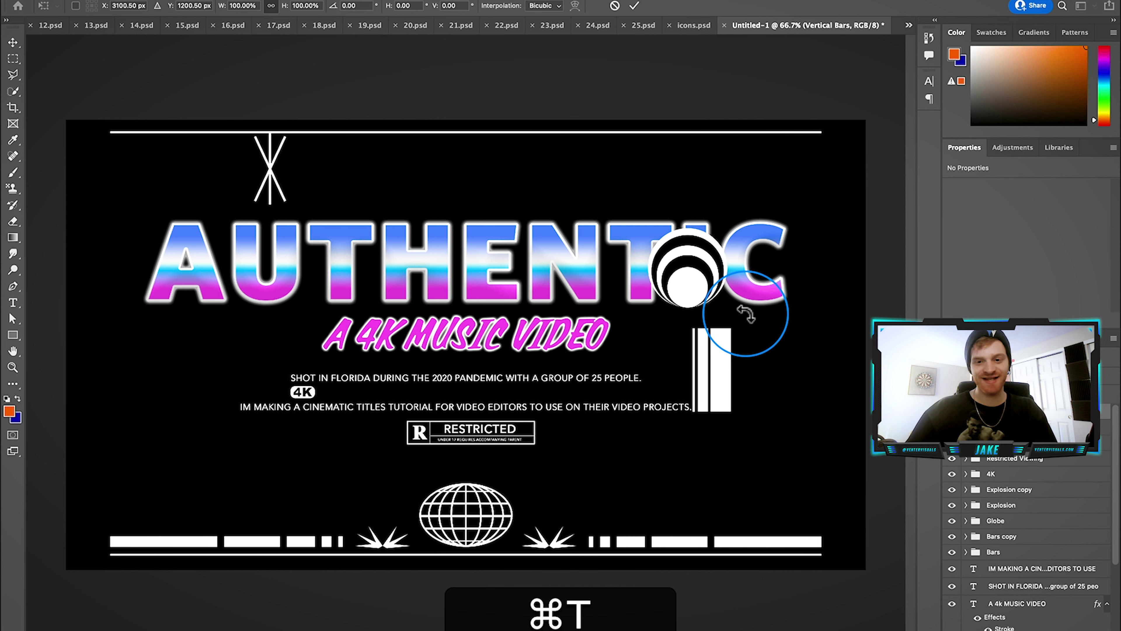
{"action": "left_click_drag", "start_coordinate": [747, 313], "coordinate": [804, 381]}
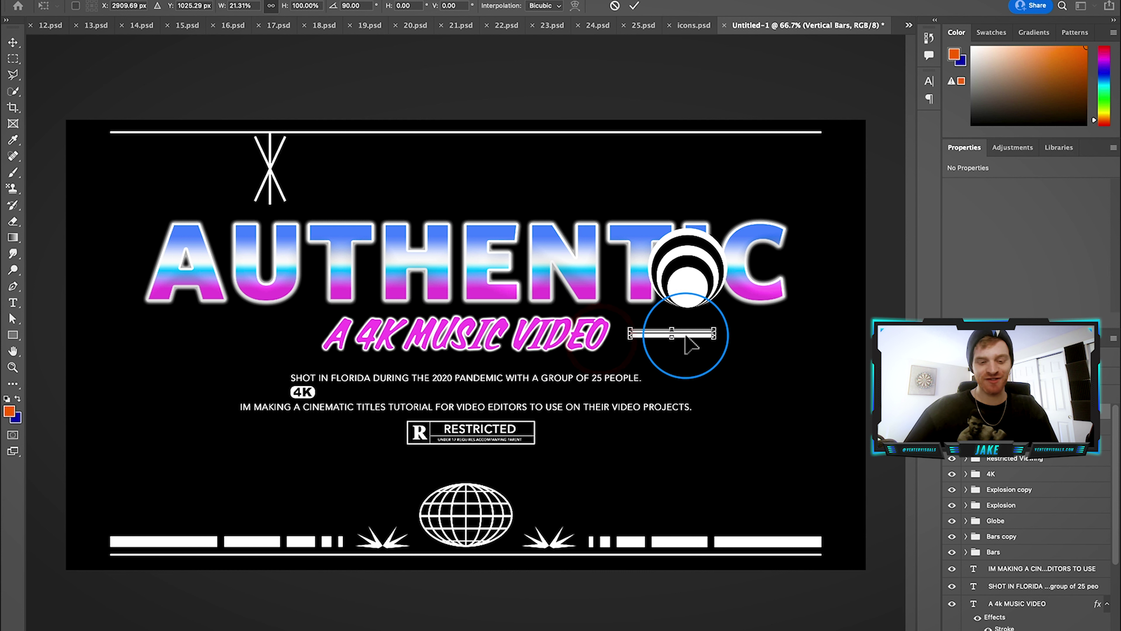
{"action": "key", "text": "alt+Return"}
{"action": "left_click_drag", "start_coordinate": [691, 333], "coordinate": [344, 341]}
{"action": "left_click", "coordinate": [722, 346]}
{"action": "left_click_drag", "start_coordinate": [682, 340], "coordinate": [287, 339]}
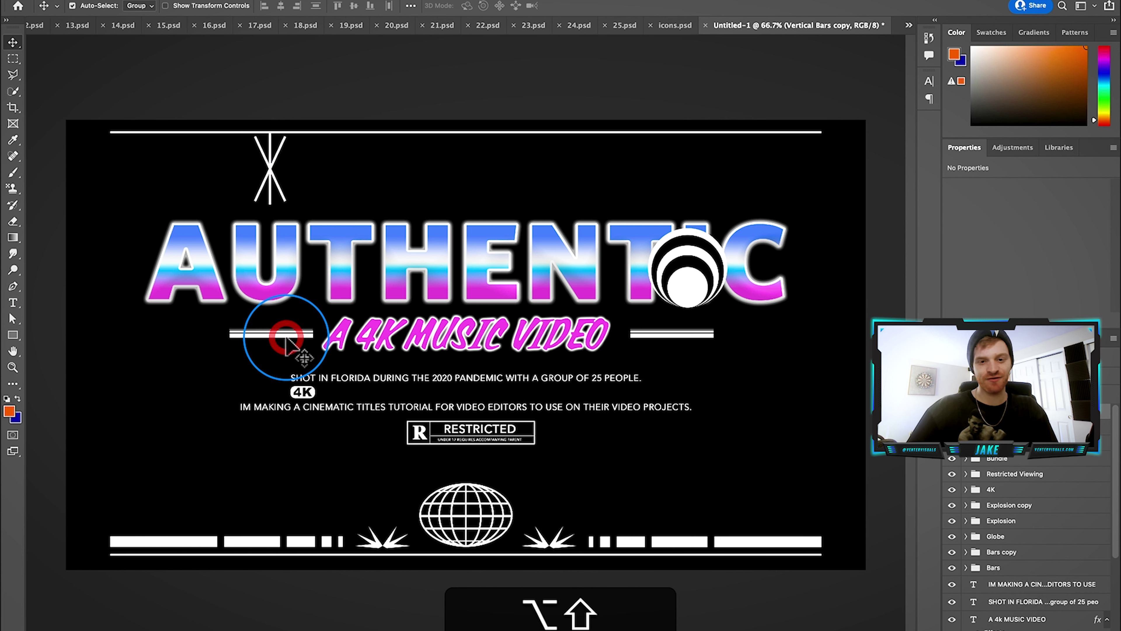
Shrink the Bloom icon and place it beside the Restricted badge, with a matching copy on the badge's other side.
{"action": "left_click", "coordinate": [675, 295]}
{"action": "key", "text": "super"}
{"action": "key", "text": "super+t"}
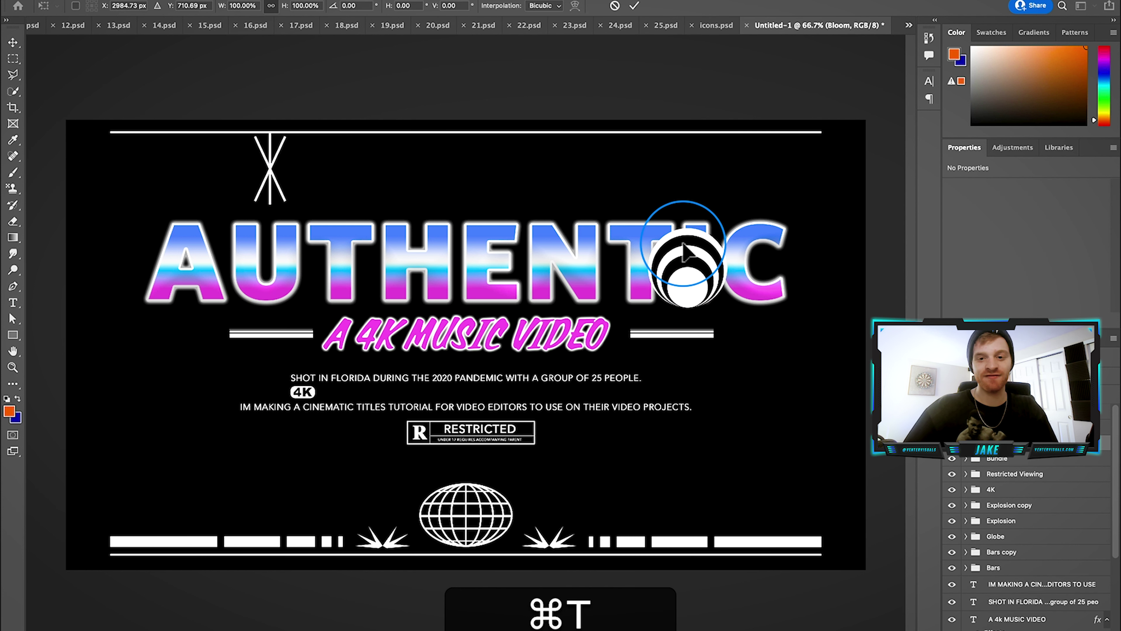
{"action": "left_click_drag", "start_coordinate": [689, 229], "coordinate": [391, 436]}
{"action": "key", "text": "Return"}
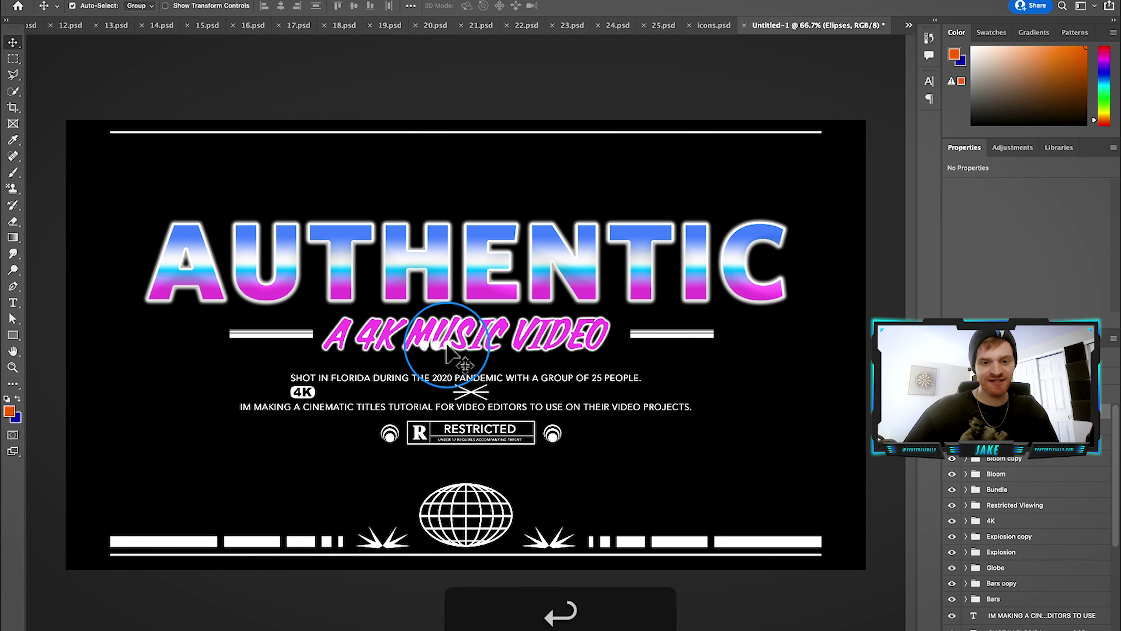
Arrange a row of small HD, Third Eye, Bundle, Half Circle and 4K icons between the description lines, with the Formula icon hidden.
{"action": "left_click_drag", "start_coordinate": [446, 347], "coordinate": [523, 394]}
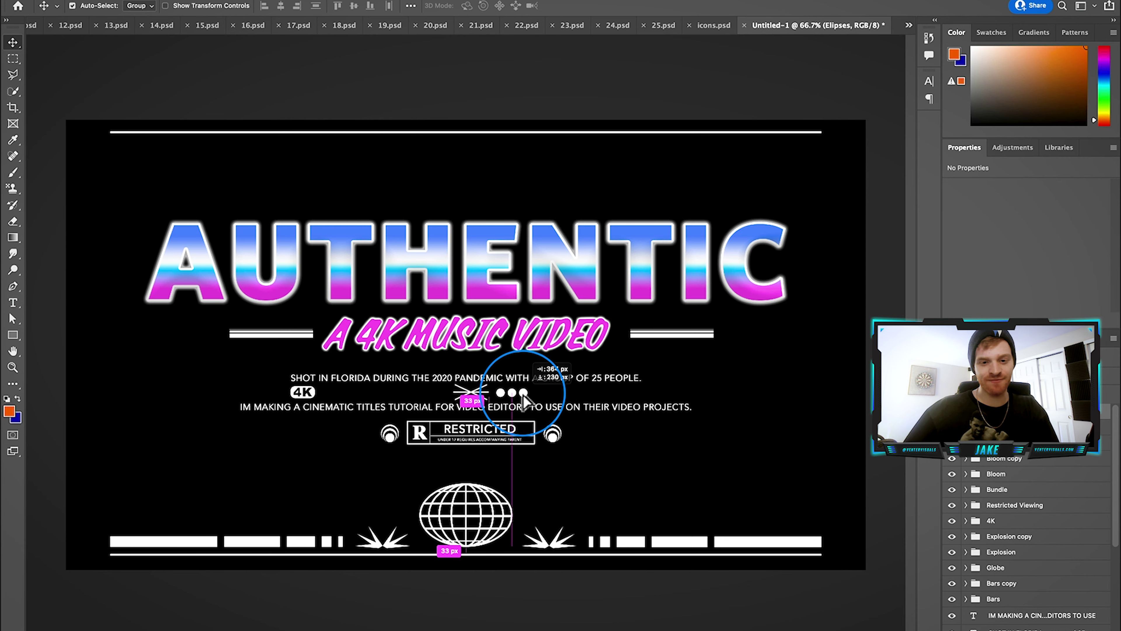
{"action": "left_click_drag", "start_coordinate": [525, 397], "coordinate": [525, 397]}
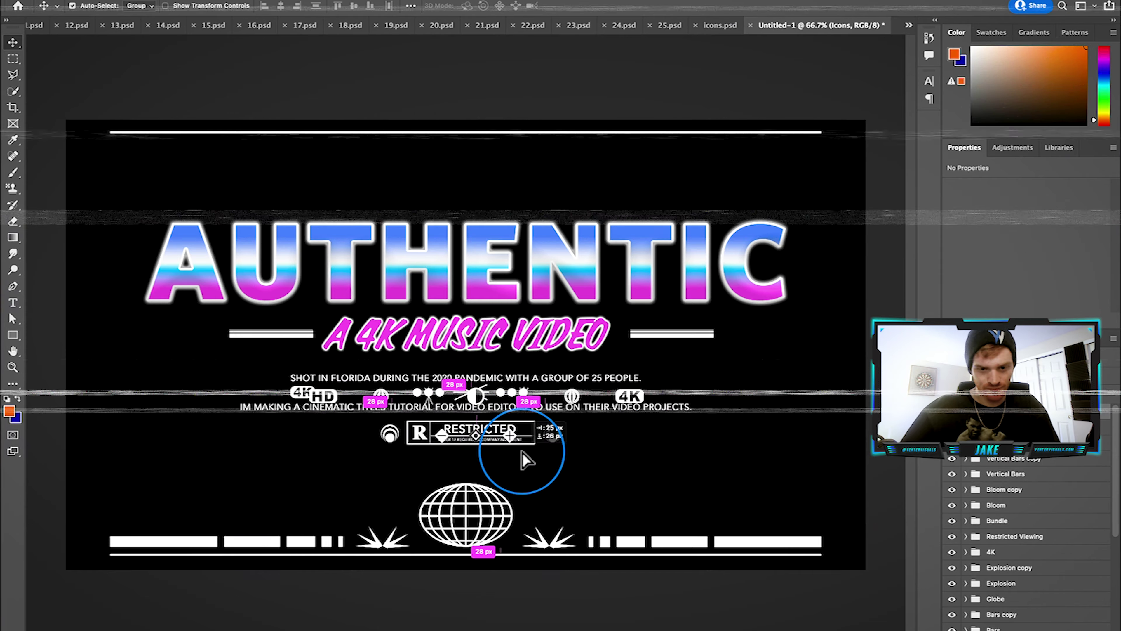
{"action": "left_click", "coordinate": [951, 588]}
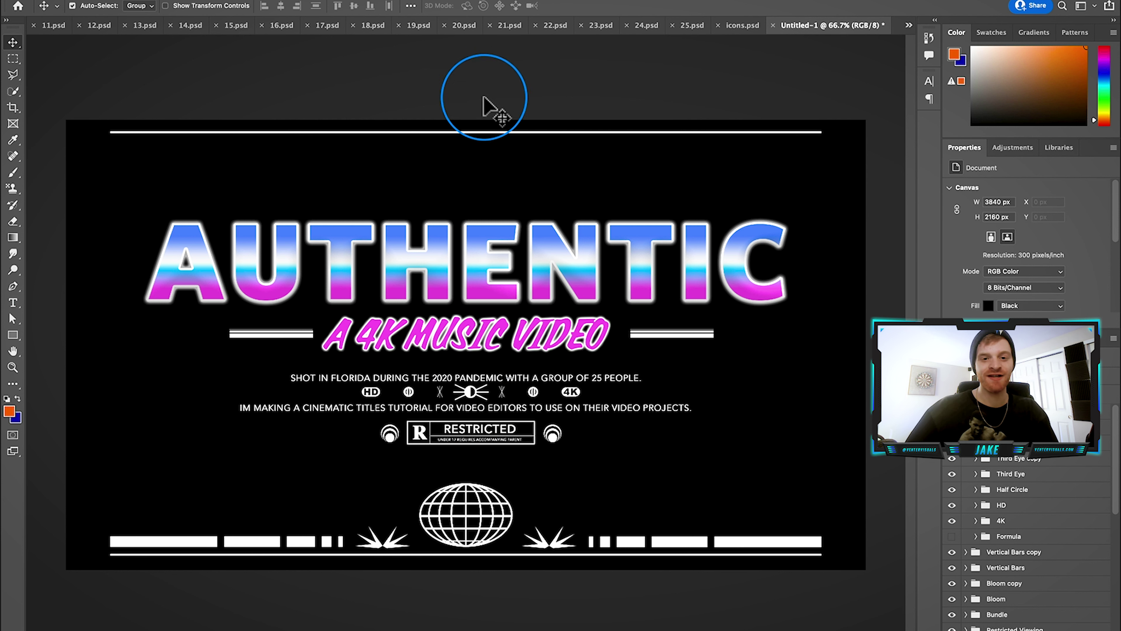
Align the icon row and Restricted badge horizontally with the centered design elements and delete the Bloom icons beside the badge.
{"action": "left_click_drag", "start_coordinate": [492, 90], "coordinate": [451, 588]}
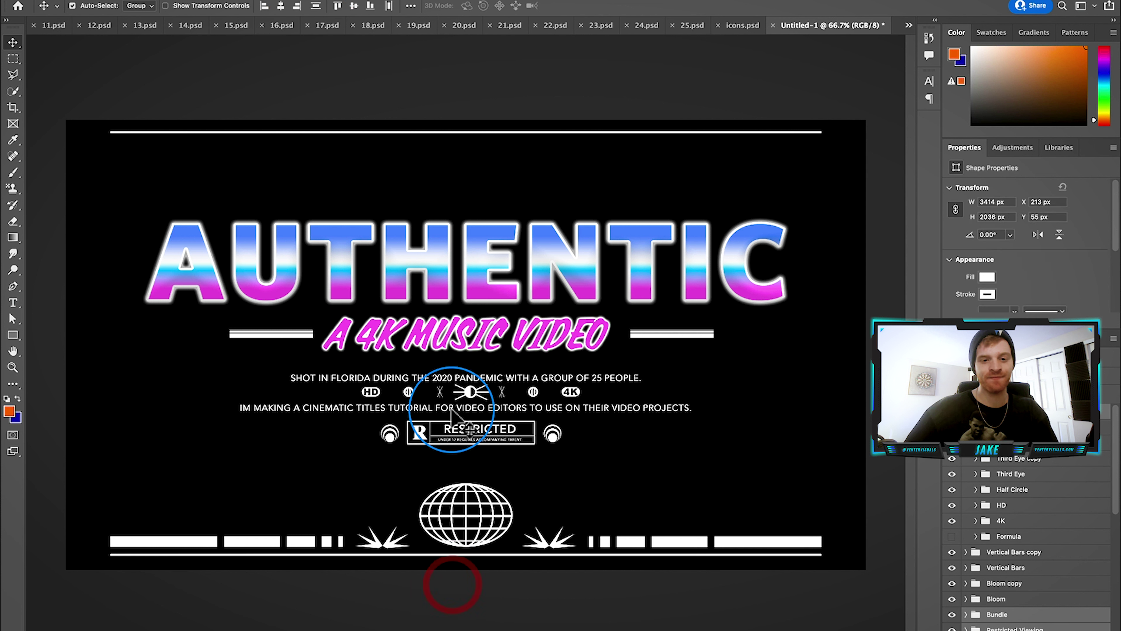
{"action": "left_click", "coordinate": [281, 5]}
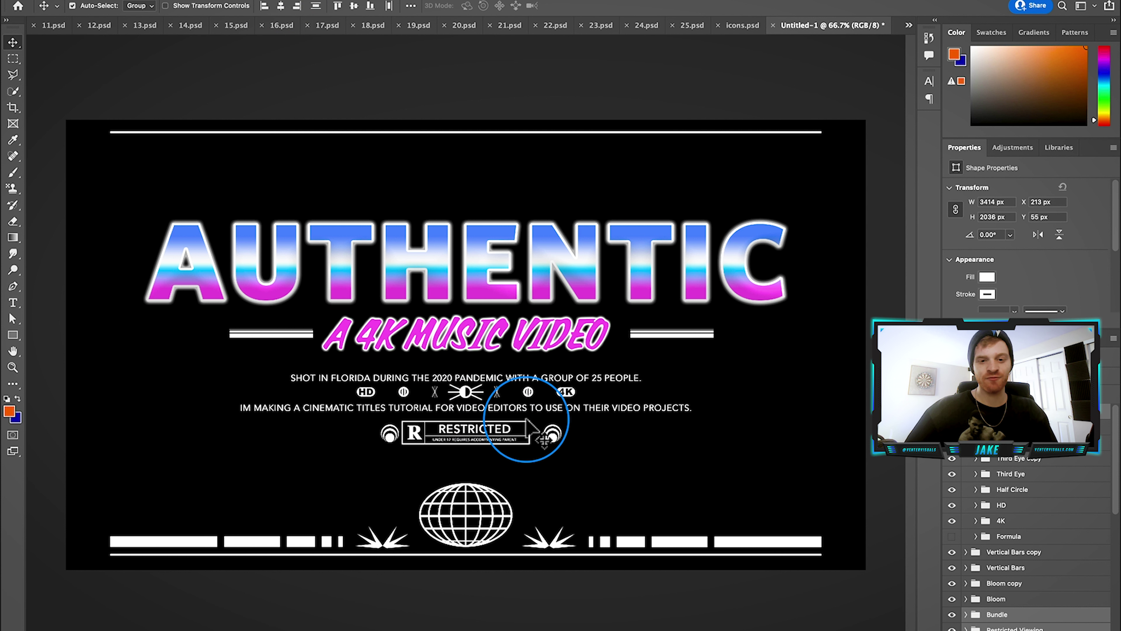
{"action": "left_click", "coordinate": [567, 451]}
{"action": "left_click_drag", "start_coordinate": [552, 437], "coordinate": [355, 443]}
{"action": "left_click", "coordinate": [574, 441]}
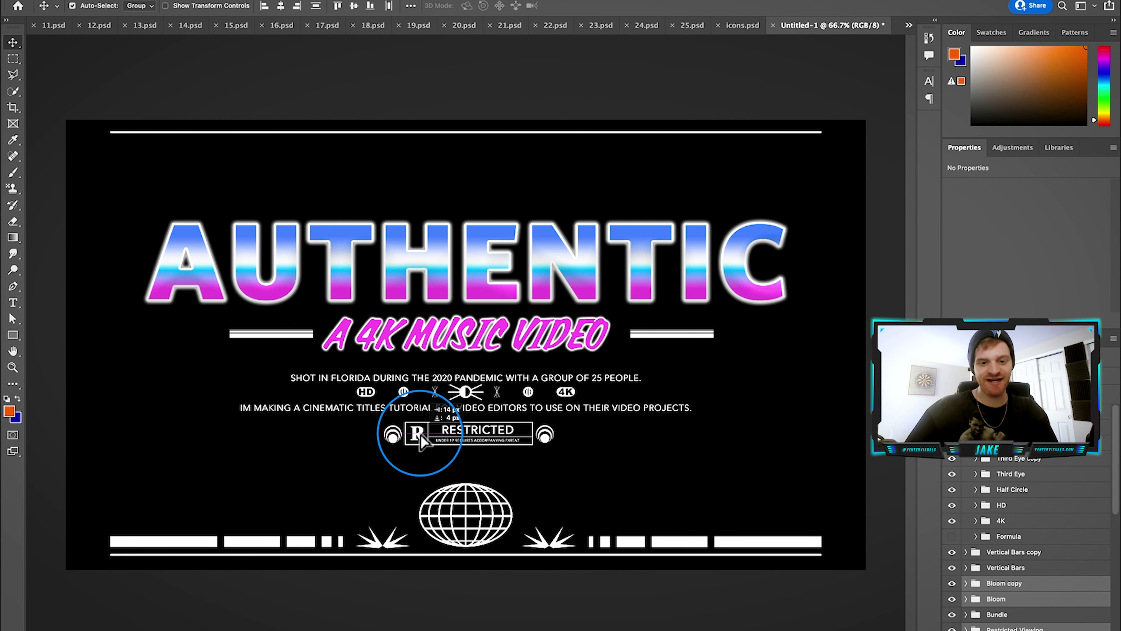
{"action": "key", "text": "Delete"}
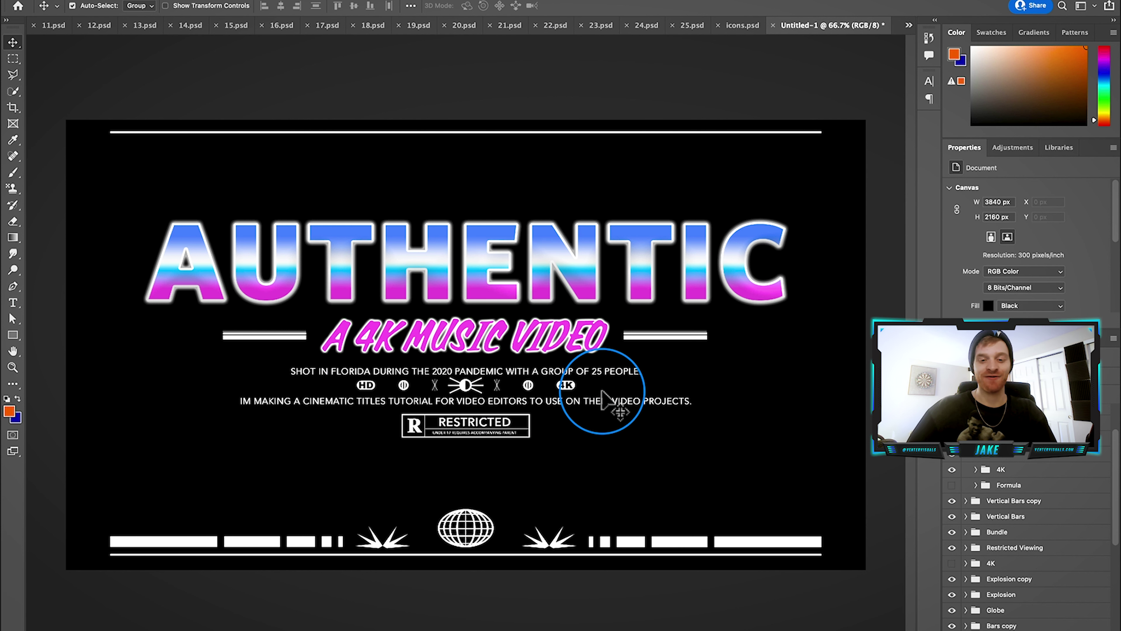
Look through the open title templates from 22.psd back to 10.psd, examining their layouts, fonts and icon placement.
{"action": "left_click", "coordinate": [601, 27]}
{"action": "left_click", "coordinate": [557, 26]}
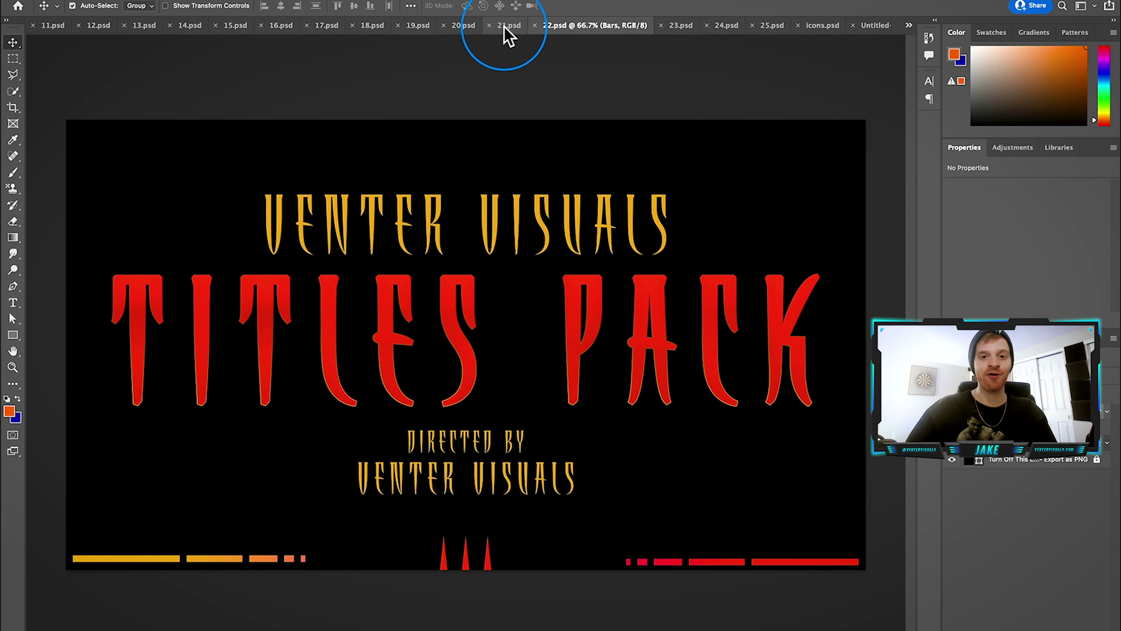
{"action": "left_click", "coordinate": [511, 27]}
{"action": "left_click", "coordinate": [459, 30]}
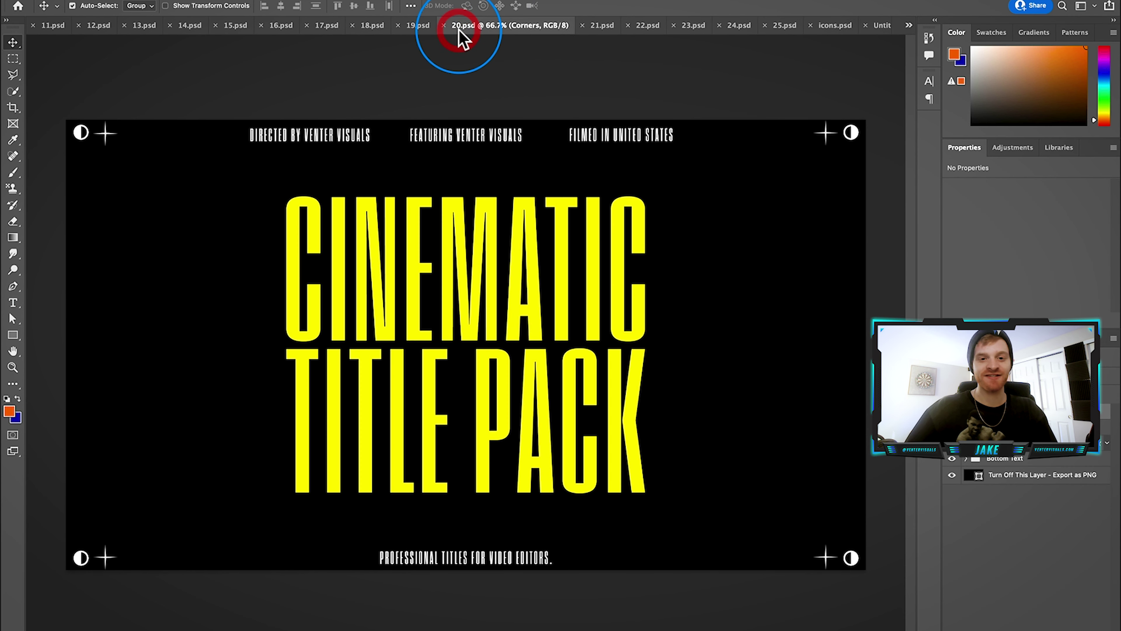
{"action": "left_click", "coordinate": [423, 30]}
{"action": "left_click", "coordinate": [553, 29]}
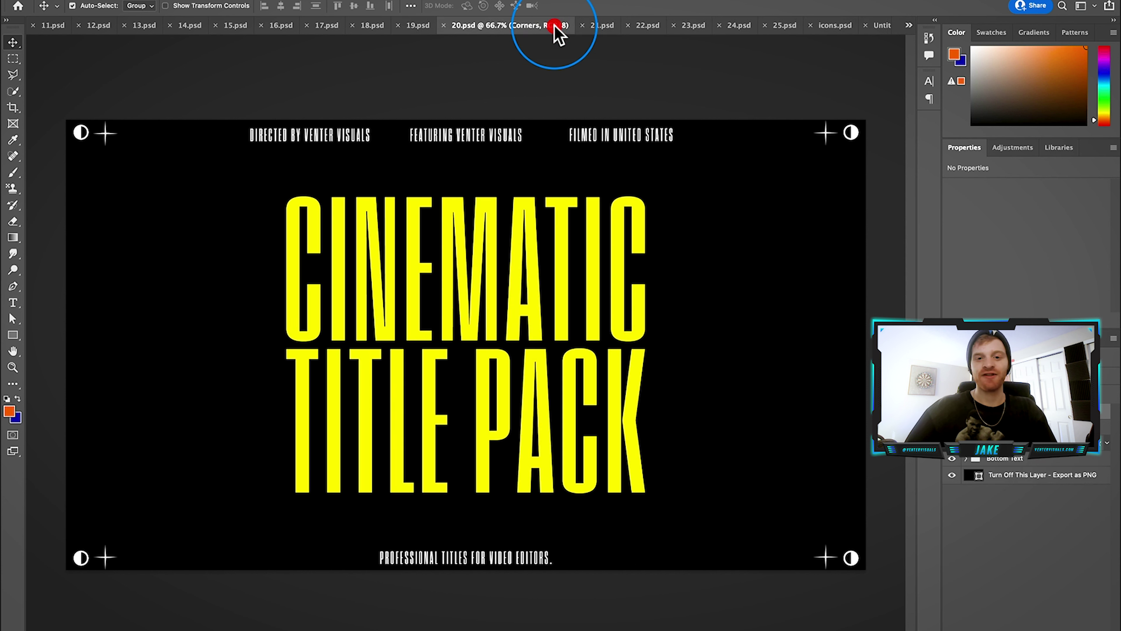
{"action": "left_click", "coordinate": [372, 27]}
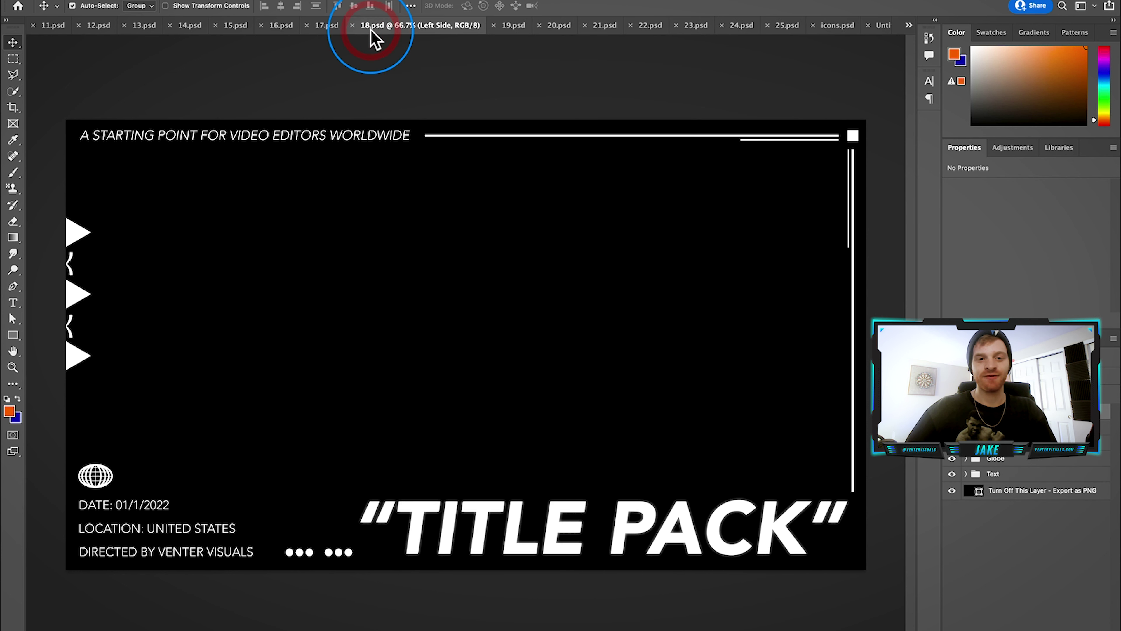
{"action": "left_click", "coordinate": [326, 28]}
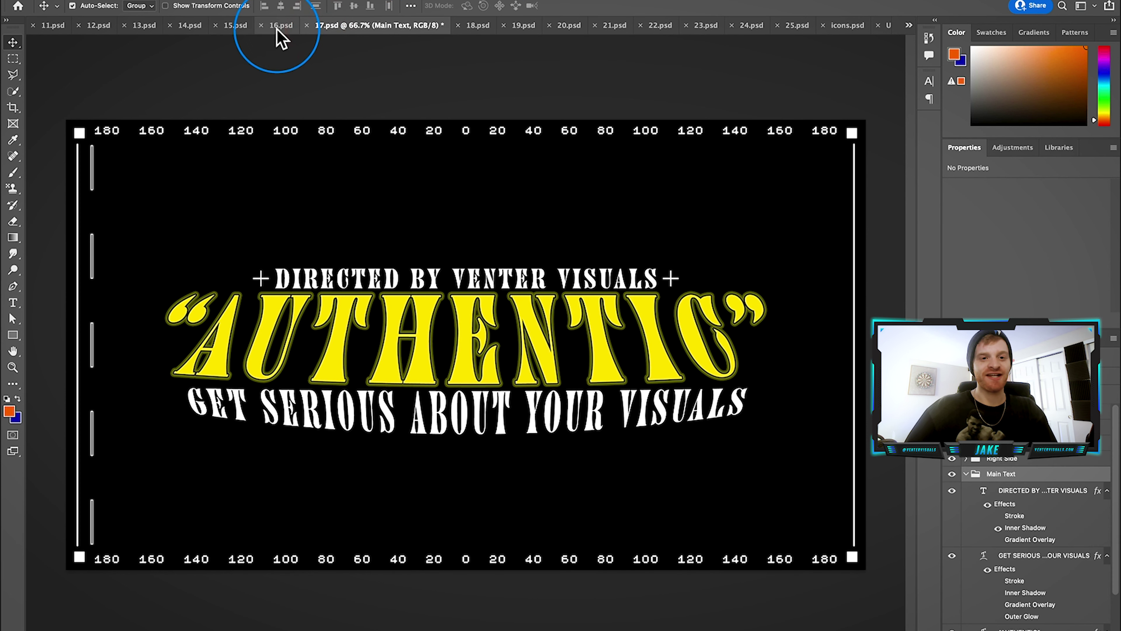
{"action": "left_click", "coordinate": [277, 28]}
{"action": "left_click", "coordinate": [240, 27]}
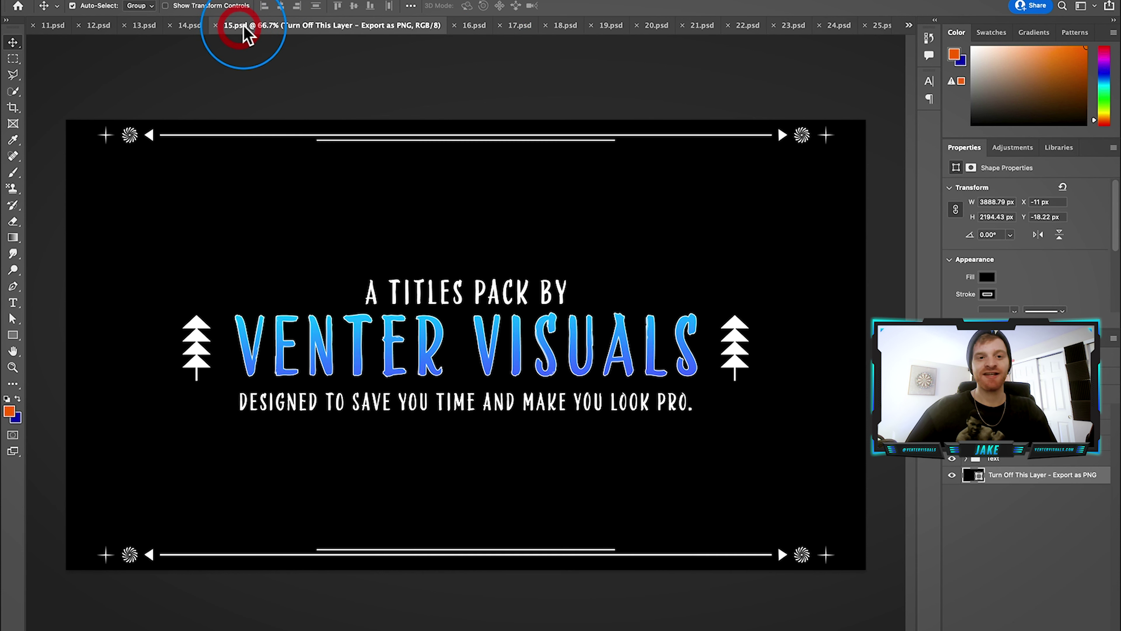
{"action": "left_click", "coordinate": [137, 27]}
{"action": "left_click", "coordinate": [97, 28]}
{"action": "left_click", "coordinate": [54, 28]}
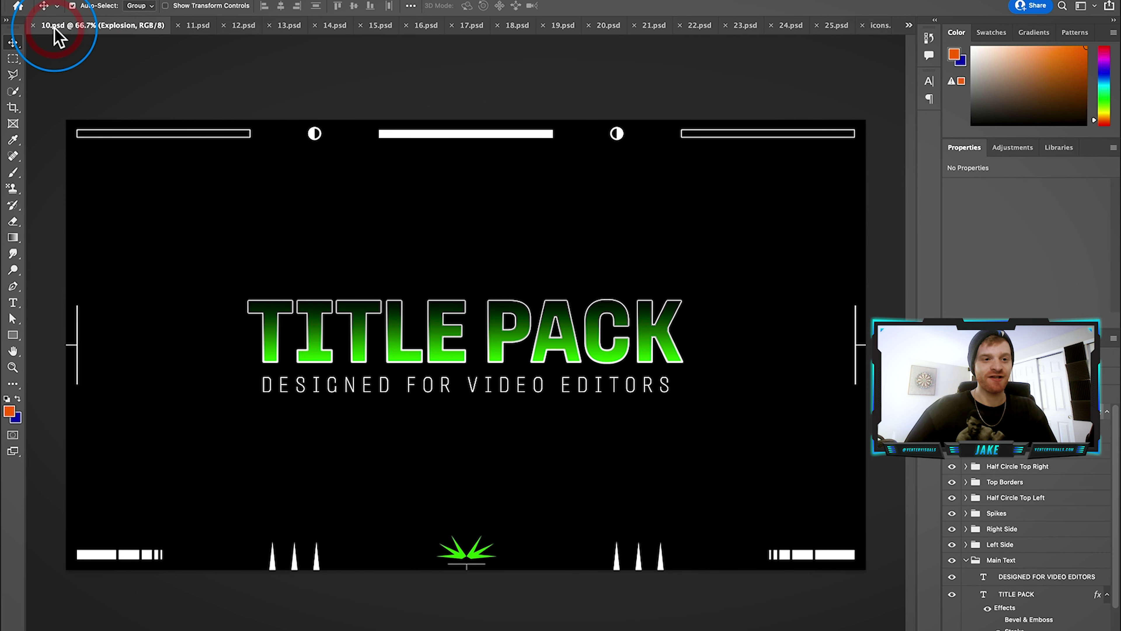
View the title template in 3.psd and return to the Untitled-1 title document.
{"action": "left_click", "coordinate": [913, 26]}
{"action": "left_click", "coordinate": [945, 142]}
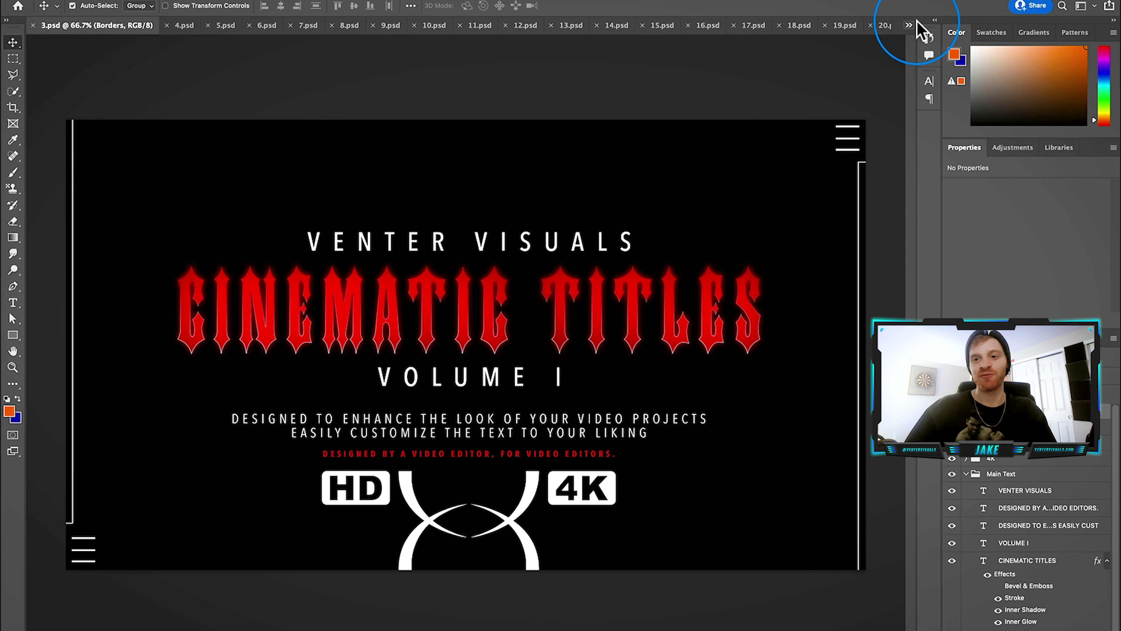
{"action": "left_click", "coordinate": [908, 26]}
{"action": "left_click", "coordinate": [949, 399]}
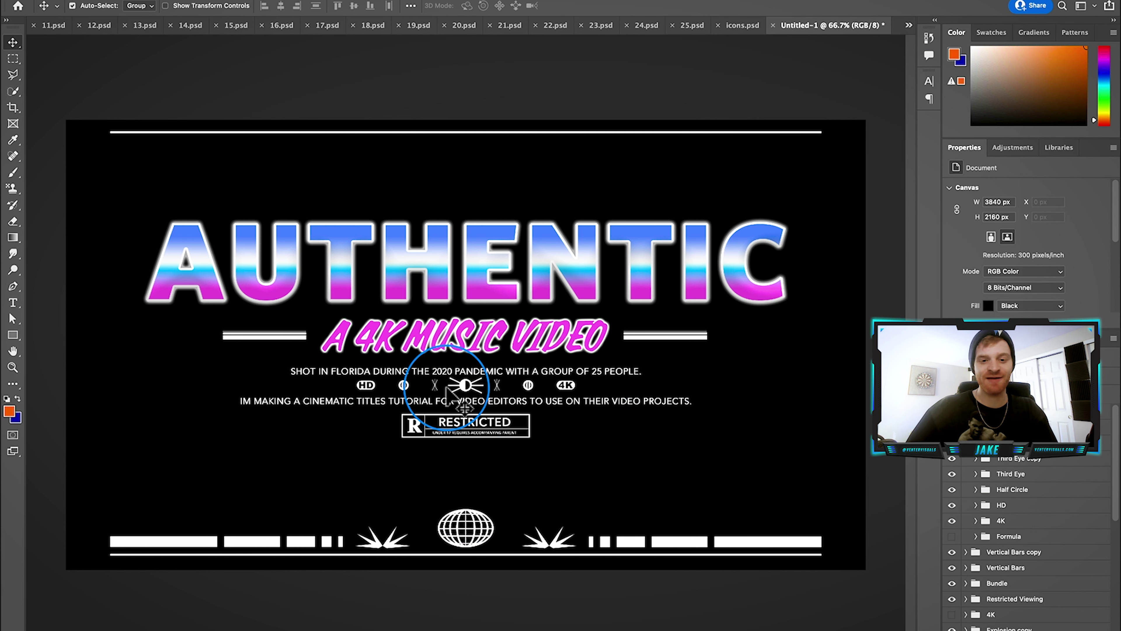
Hide the black Background layer of the AUTHENTIC title document to leave the artwork on transparency.
{"action": "left_click", "coordinate": [758, 399]}
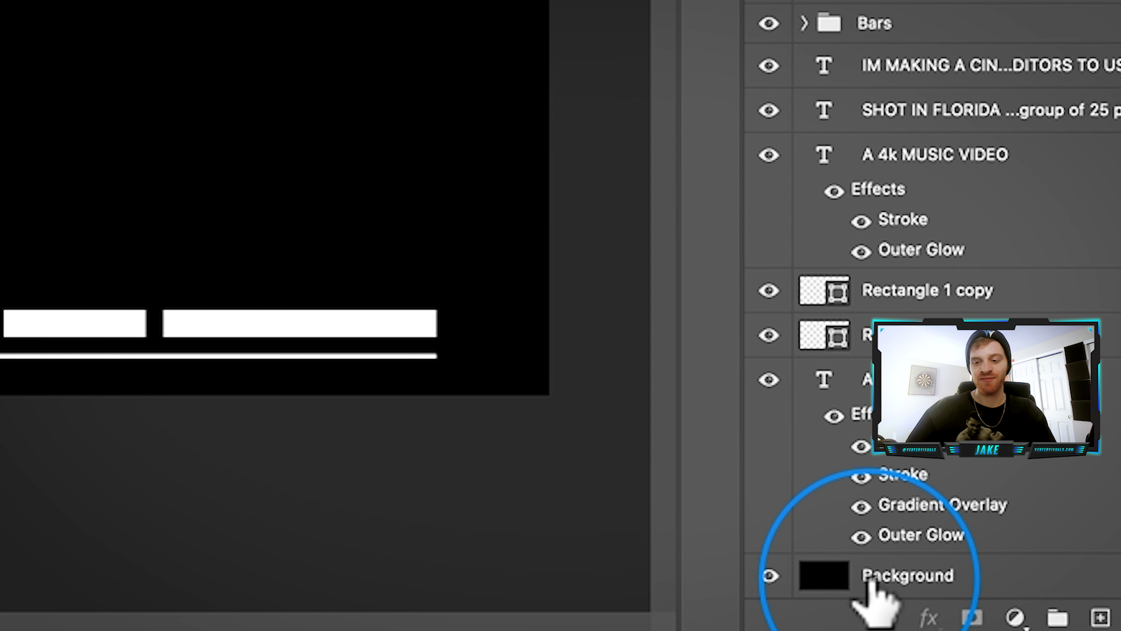
{"action": "left_click", "coordinate": [913, 575]}
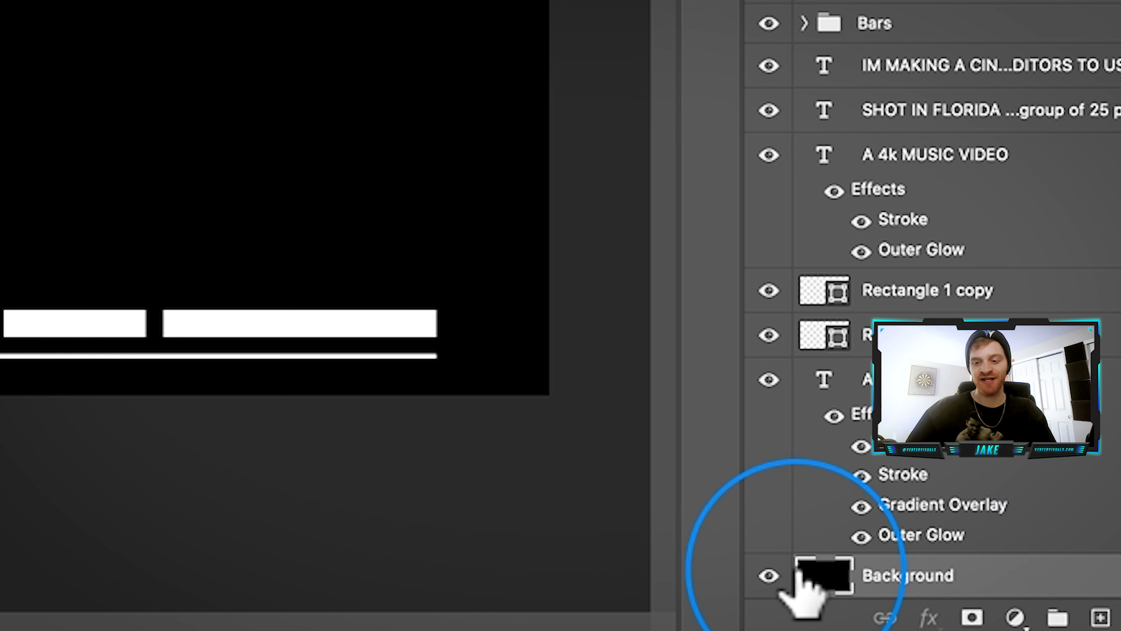
{"action": "left_click", "coordinate": [769, 574]}
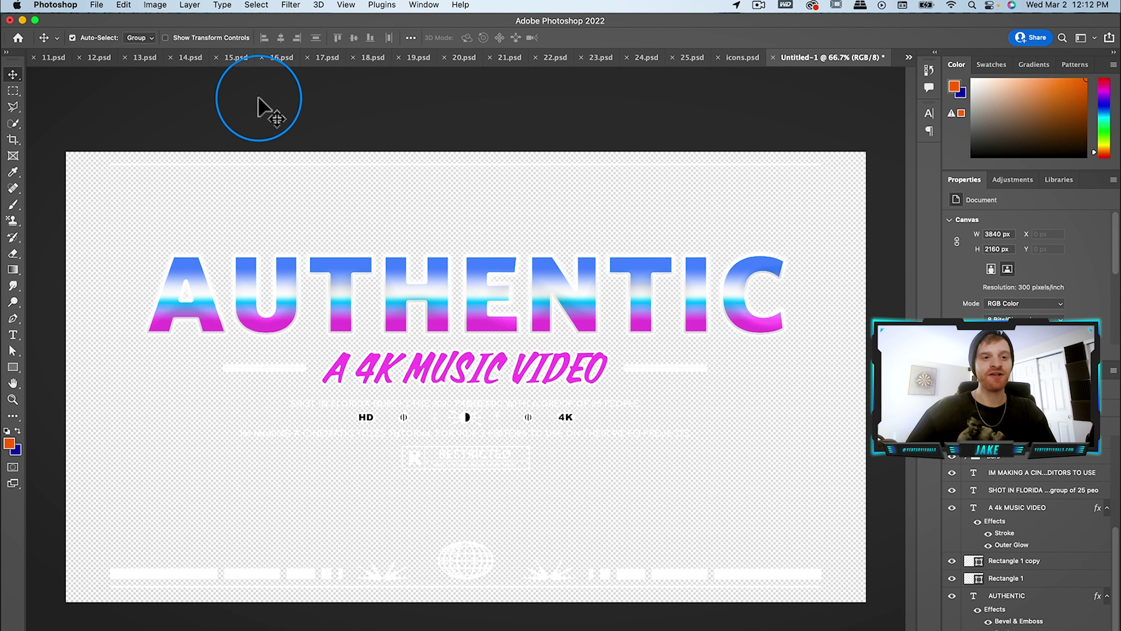
Quick-export the title as a PNG named "Cinematic Title for Tutorial" to the Desktop.
{"action": "left_click", "coordinate": [96, 5]}
{"action": "left_click", "coordinate": [139, 179]}
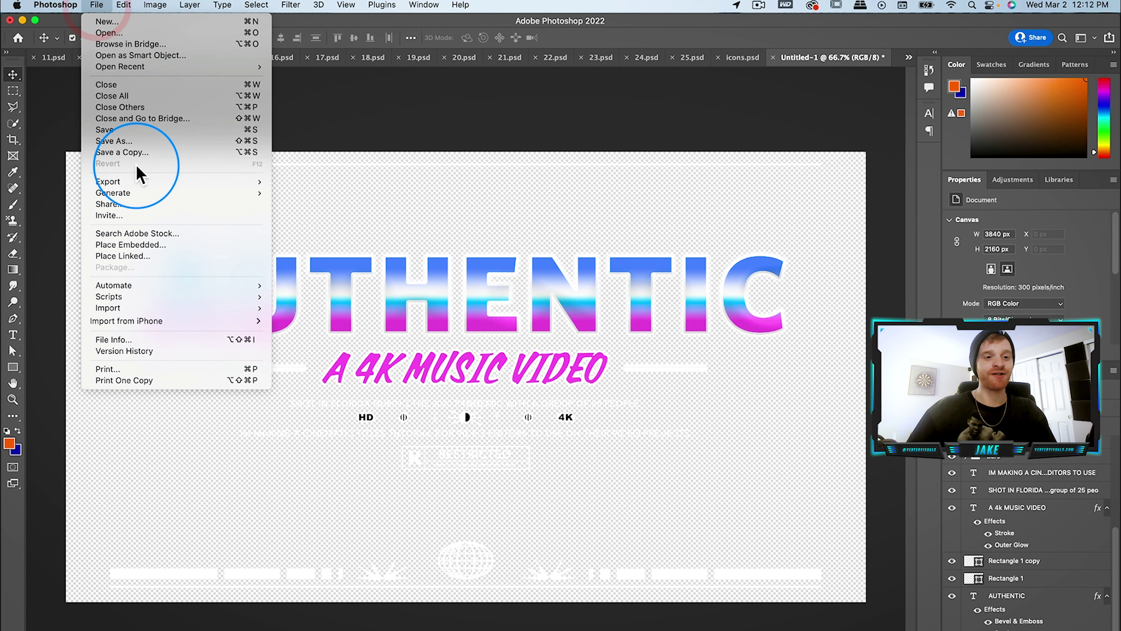
{"action": "left_click", "coordinate": [355, 182]}
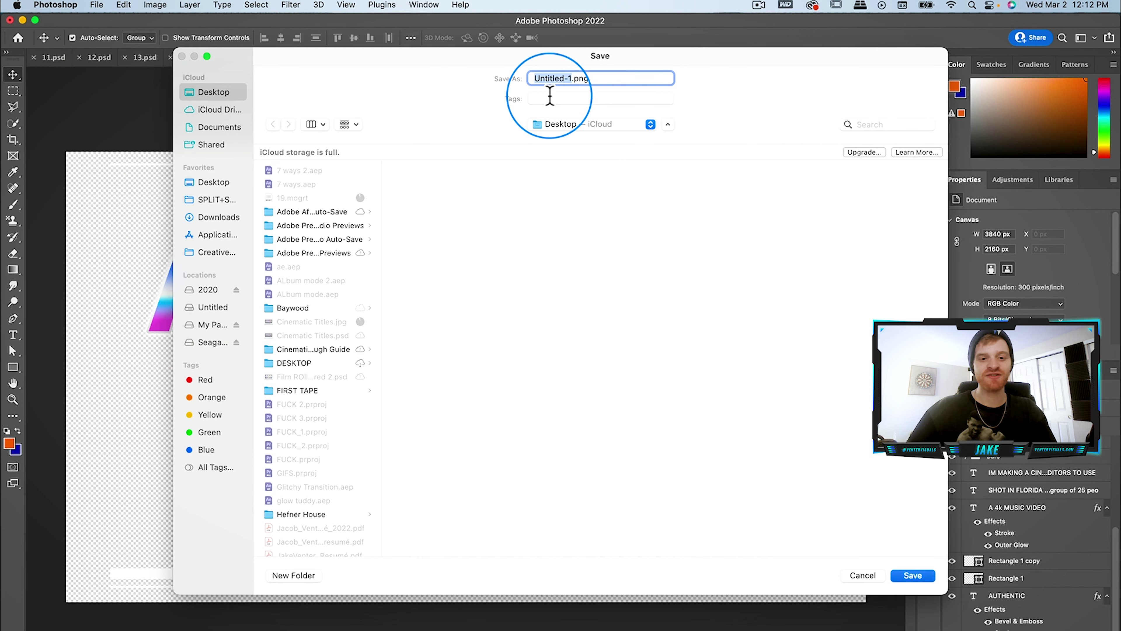
{"action": "type", "text": "Cinematic T"}
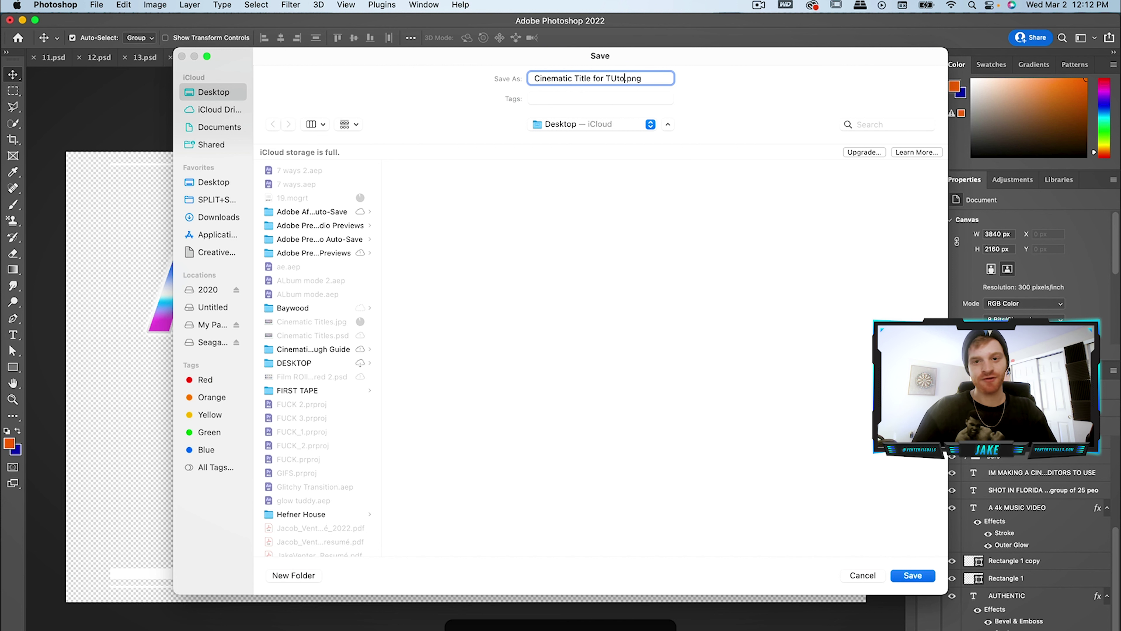
{"action": "key", "text": "Return"}
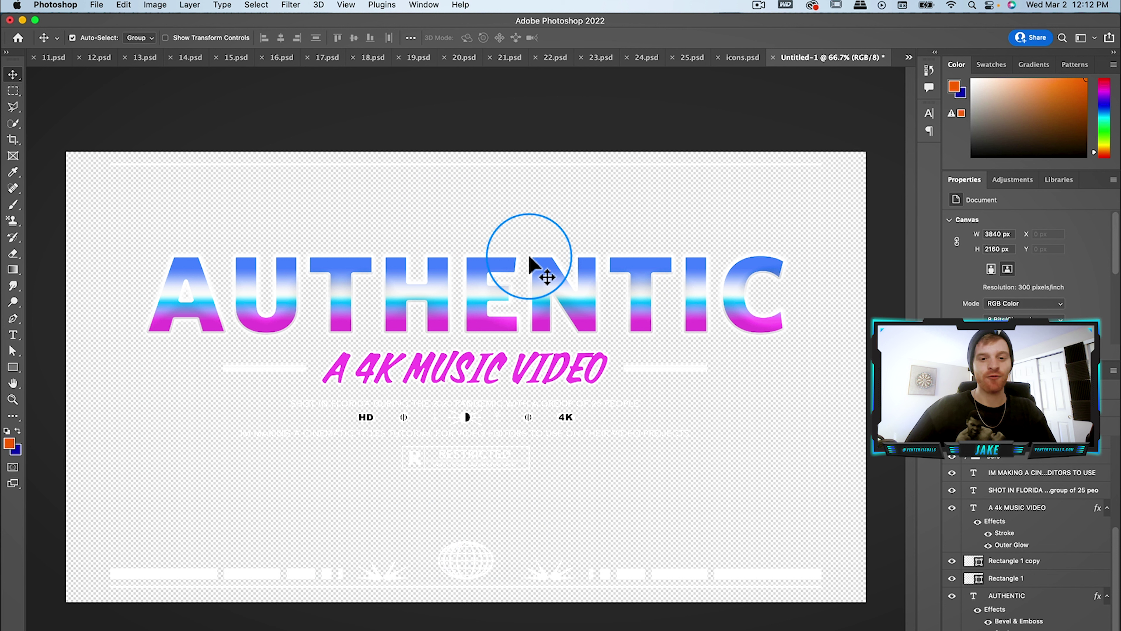
{"action": "left_click", "coordinate": [97, 5]}
{"action": "mouse_move", "coordinate": [248, 181]}
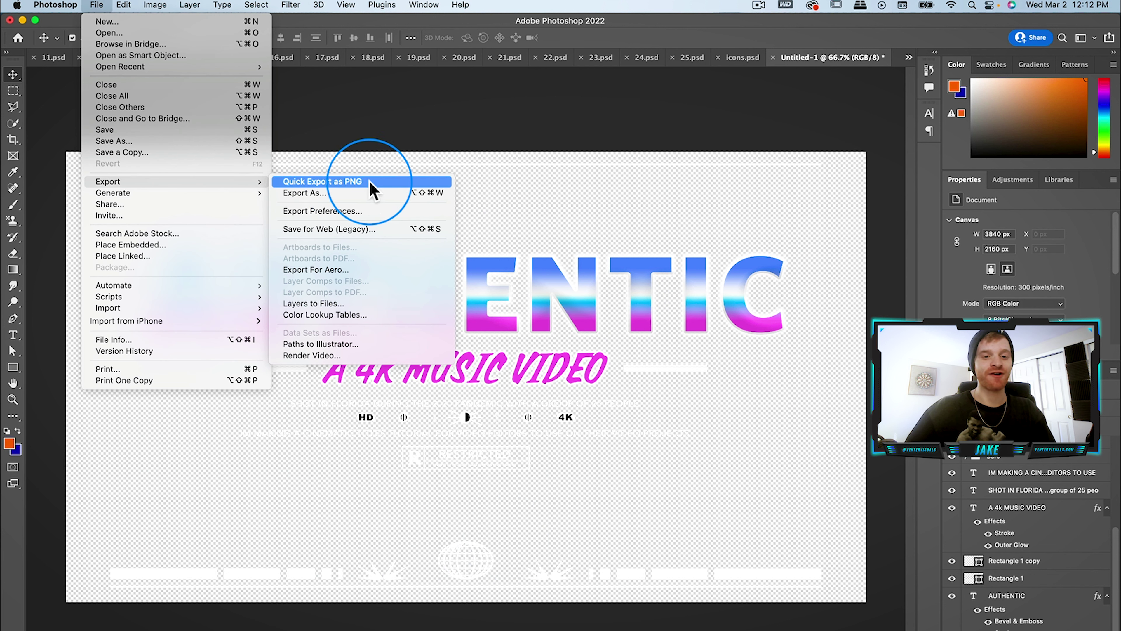
{"action": "left_click", "coordinate": [622, 195]}
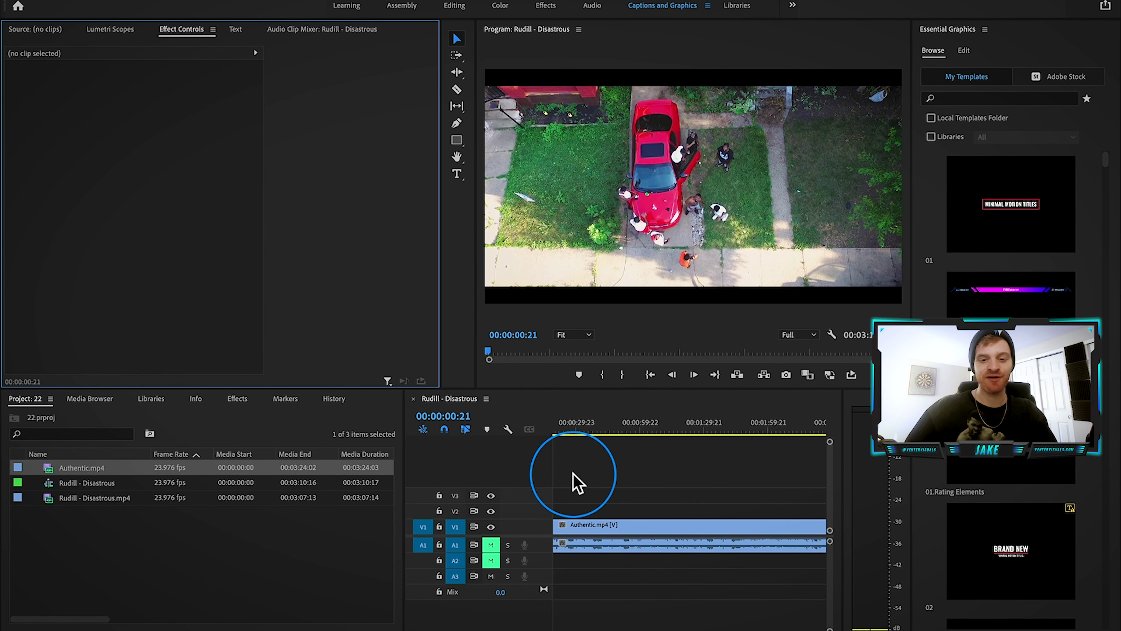
Import Cinematic Title for Tutorial.png from the Desktop into the 22.prproj project in Premiere Pro.
{"action": "left_click", "coordinate": [576, 479]}
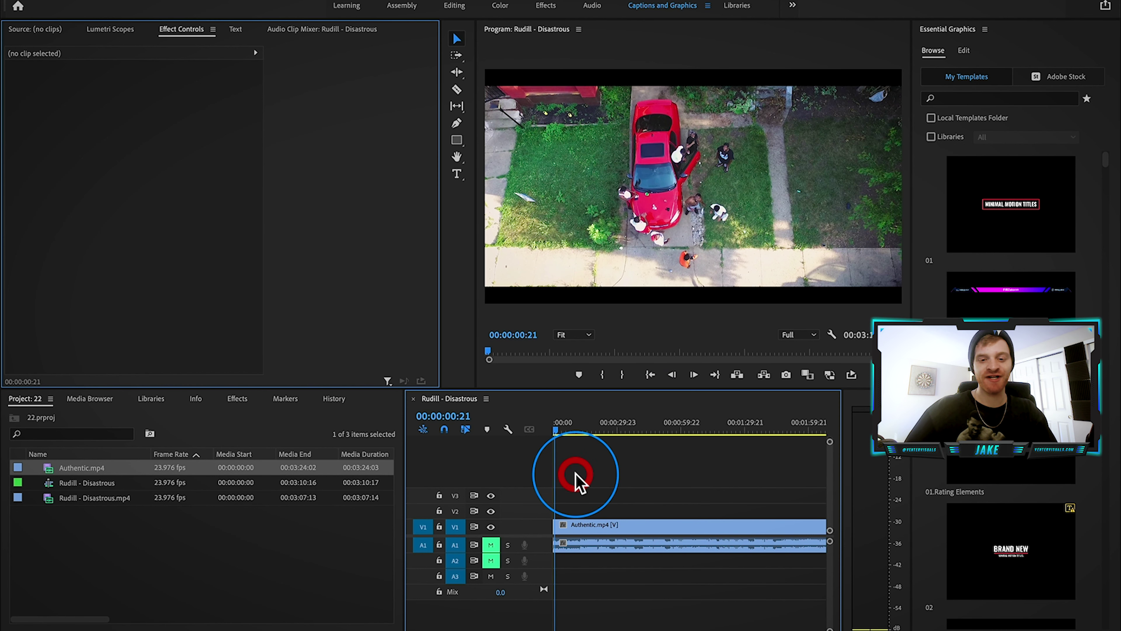
{"action": "left_click", "coordinate": [108, 590]}
{"action": "double_click", "coordinate": [108, 590]}
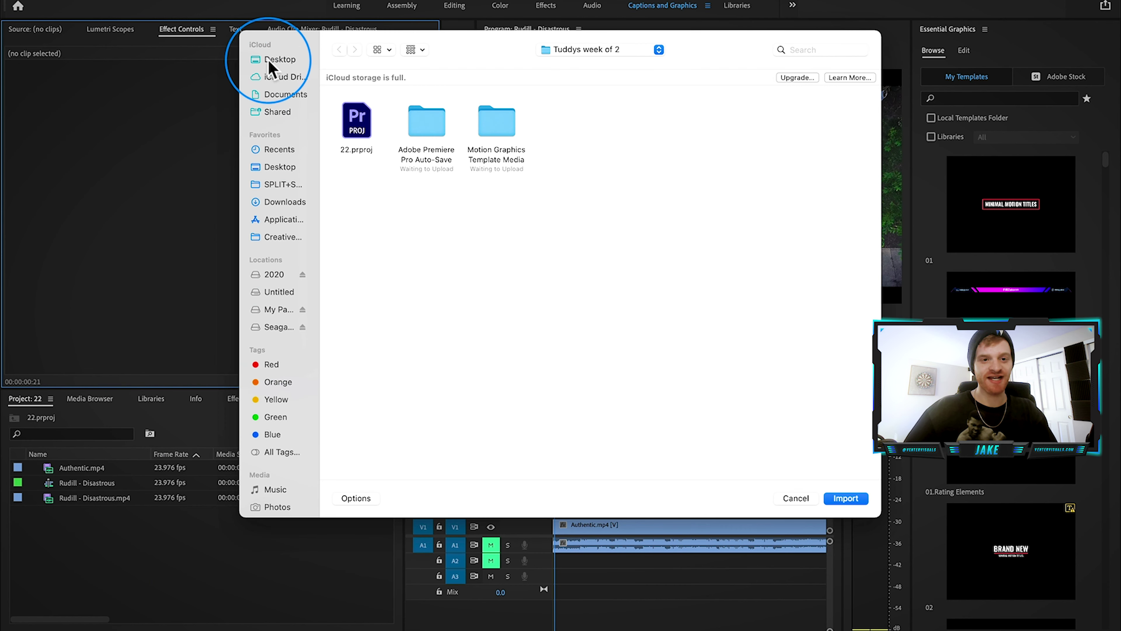
{"action": "left_click", "coordinate": [276, 66]}
{"action": "left_click", "coordinate": [139, 124]}
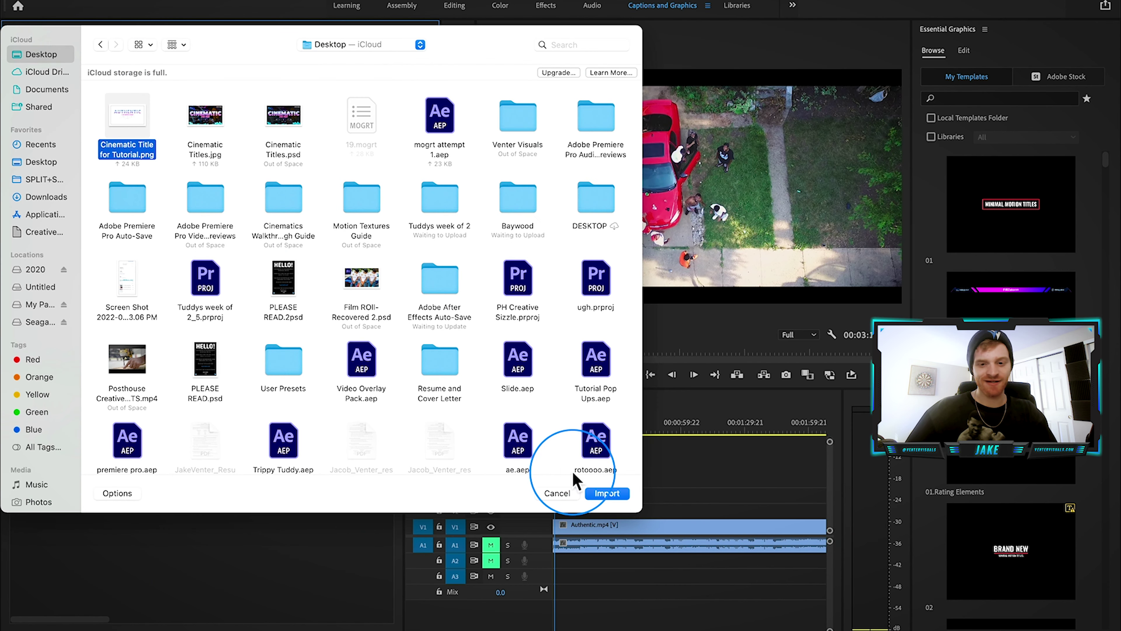
{"action": "left_click", "coordinate": [607, 494]}
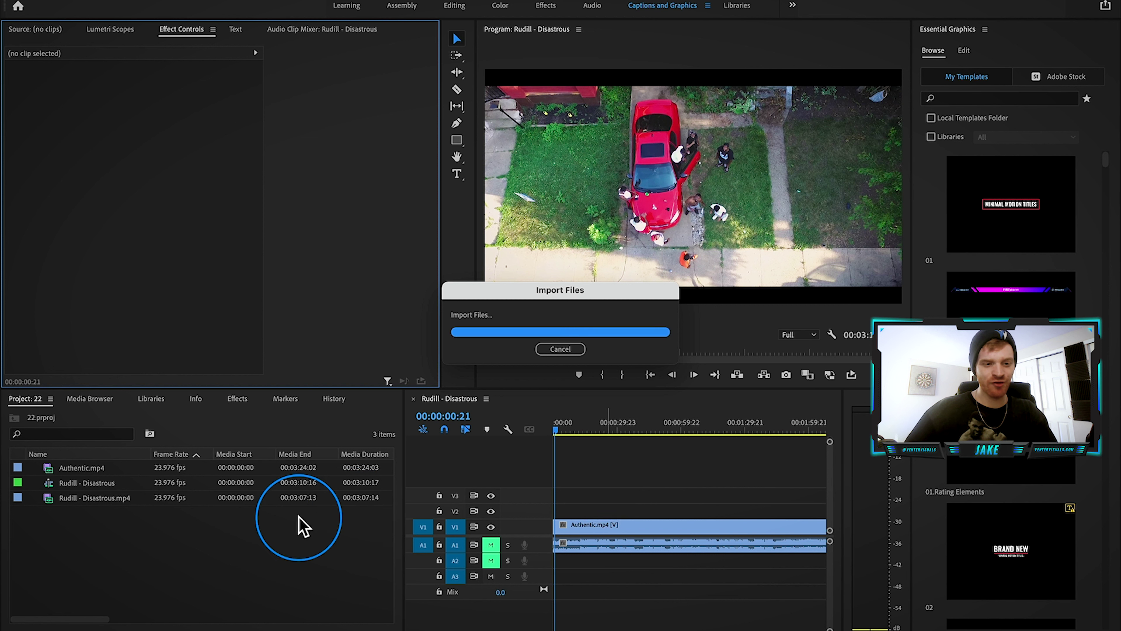
Place Cinematic Title for Tutorial.png on track V2 at the start of the sequence, above Authentic.mp4.
{"action": "left_click", "coordinate": [102, 467]}
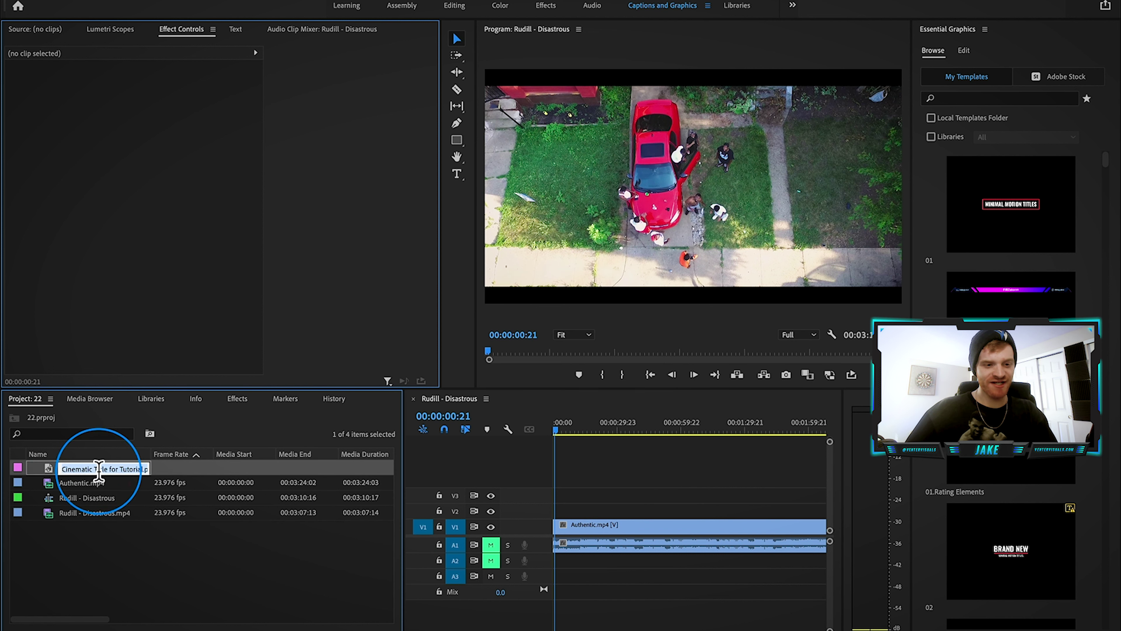
{"action": "left_click", "coordinate": [161, 468]}
{"action": "left_click_drag", "start_coordinate": [109, 468], "coordinate": [555, 515]}
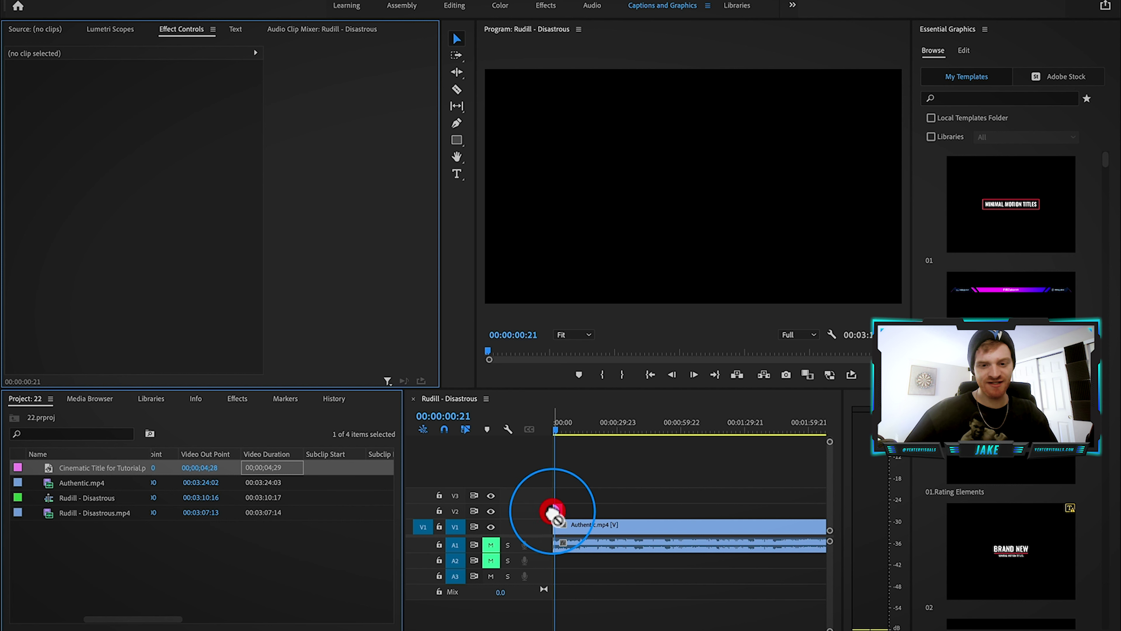
{"action": "scroll", "coordinate": [556, 510], "scroll_direction": "up", "scroll_amount": 5}
{"action": "scroll", "coordinate": [555, 510], "scroll_direction": "left", "scroll_amount": 2}
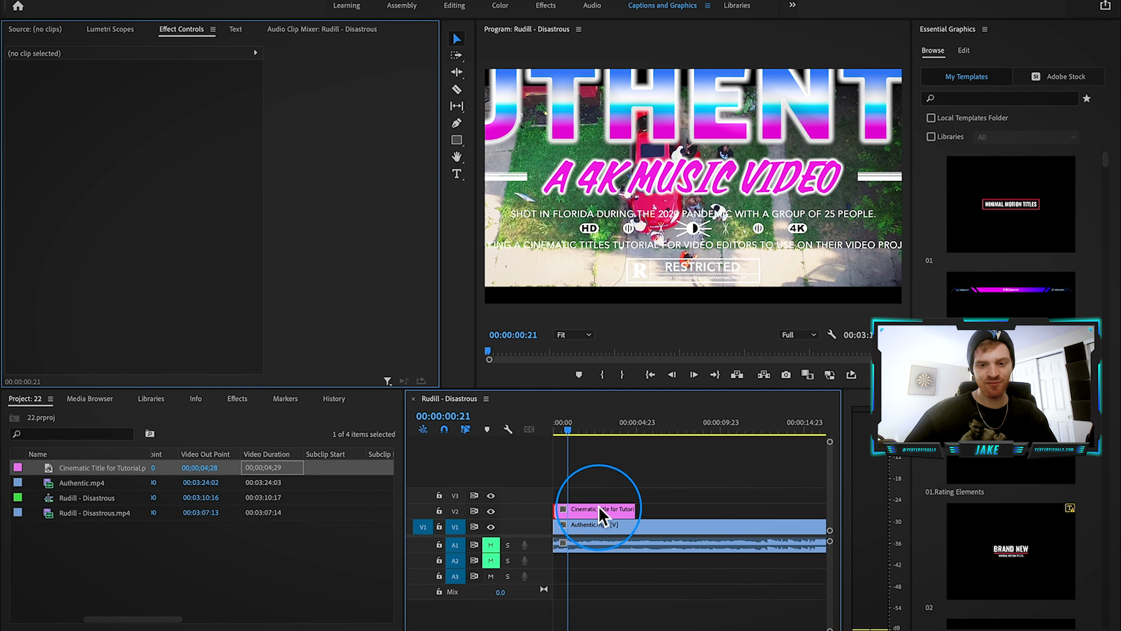
Scale the title clip to 44 and preview it over the opening drone footage.
{"action": "left_click", "coordinate": [600, 508]}
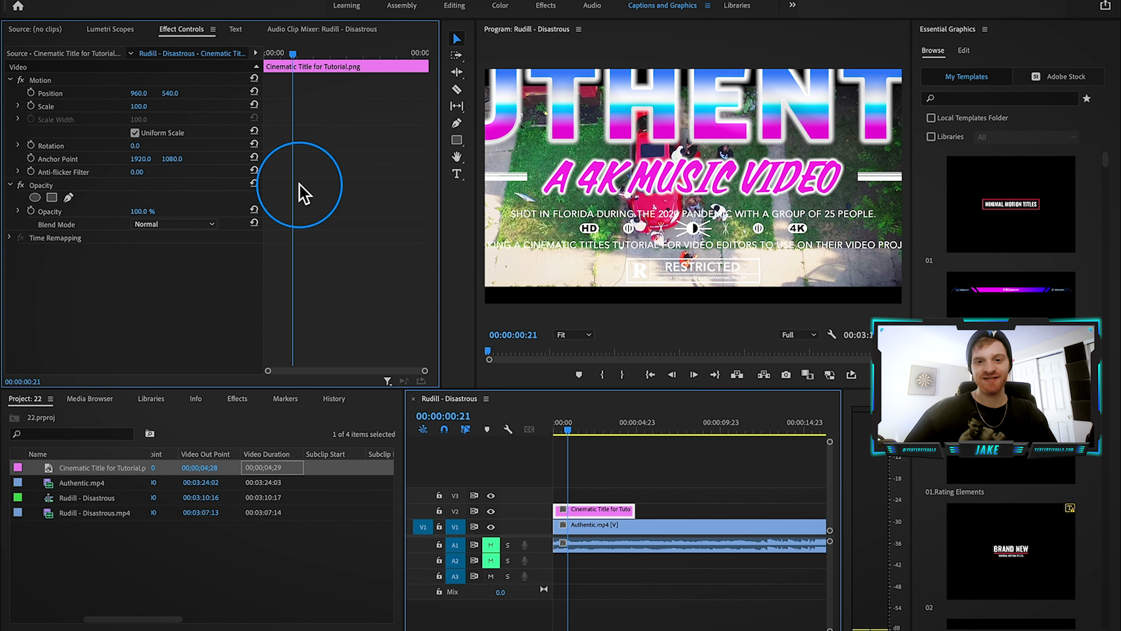
{"action": "left_click_drag", "start_coordinate": [131, 106], "coordinate": [108, 106]}
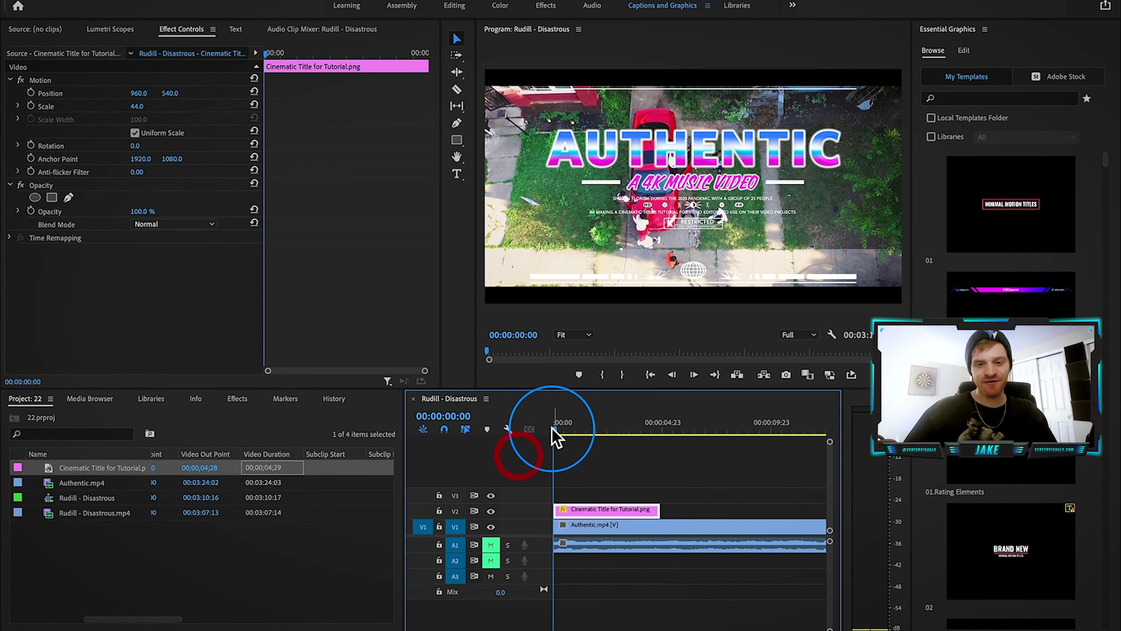
{"action": "mouse_move", "coordinate": [573, 429]}
{"action": "left_mouse_down"}
{"action": "mouse_move", "coordinate": [560, 431]}
{"action": "mouse_move", "coordinate": [610, 438]}
{"action": "mouse_move", "coordinate": [590, 437]}
{"action": "left_mouse_up"}
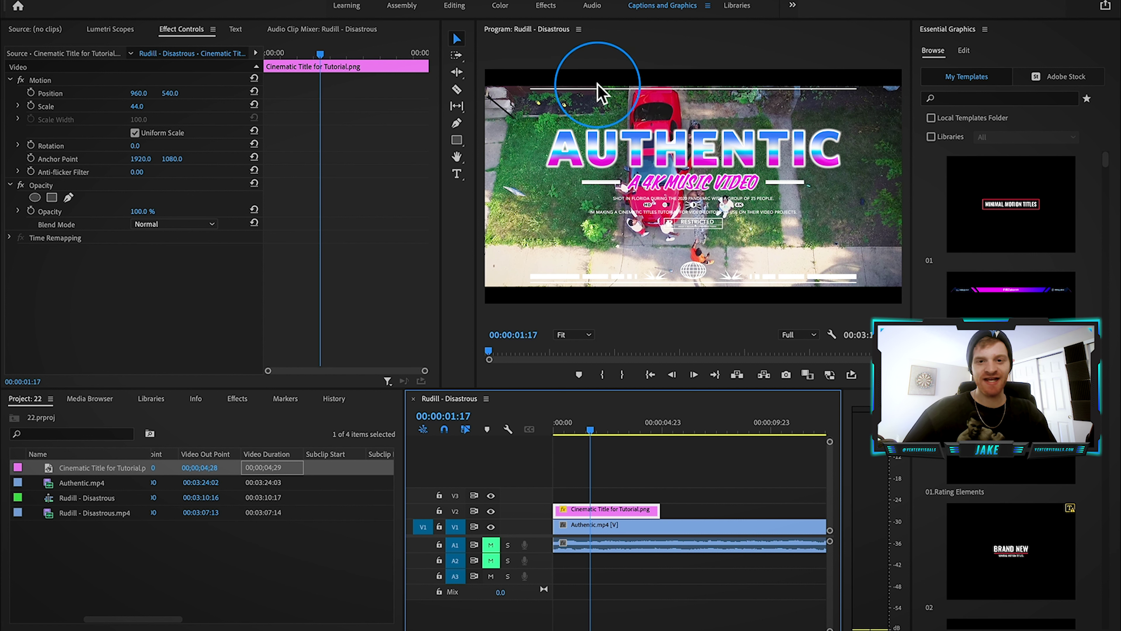
Add a four-point opacity mask around the title, text and Restricted badge, excluding the framing lines, bars and globe.
{"action": "left_click", "coordinate": [51, 197]}
{"action": "left_click_drag", "start_coordinate": [647, 165], "coordinate": [507, 113]}
{"action": "left_click_drag", "start_coordinate": [739, 162], "coordinate": [880, 119]}
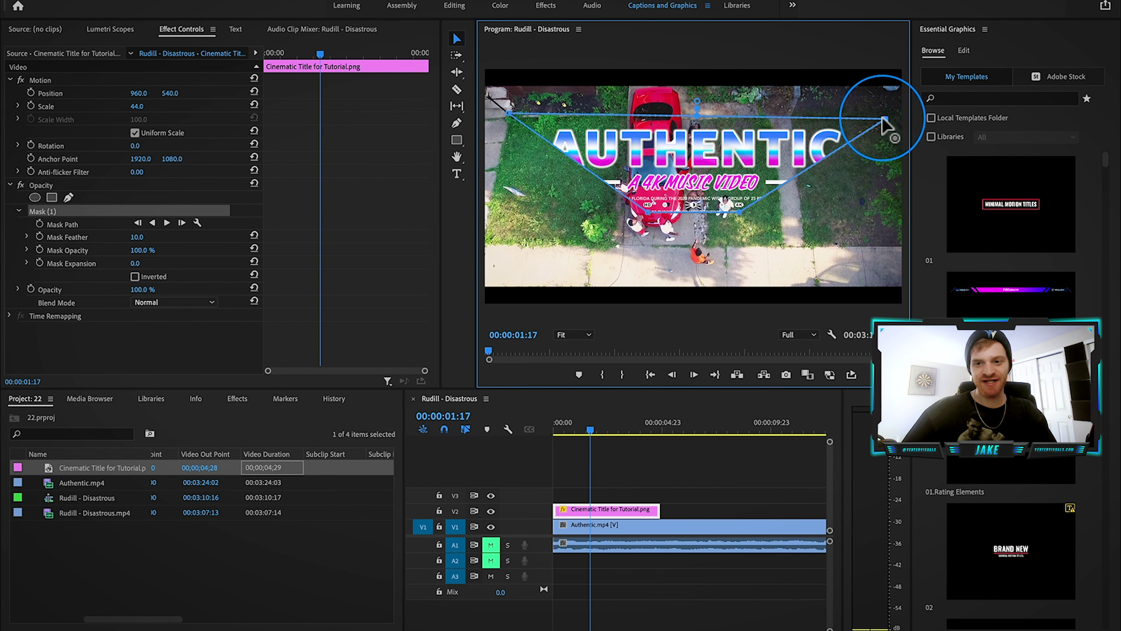
{"action": "left_click_drag", "start_coordinate": [740, 221], "coordinate": [841, 252]}
{"action": "left_click_drag", "start_coordinate": [650, 220], "coordinate": [547, 252]}
{"action": "left_click", "coordinate": [700, 486]}
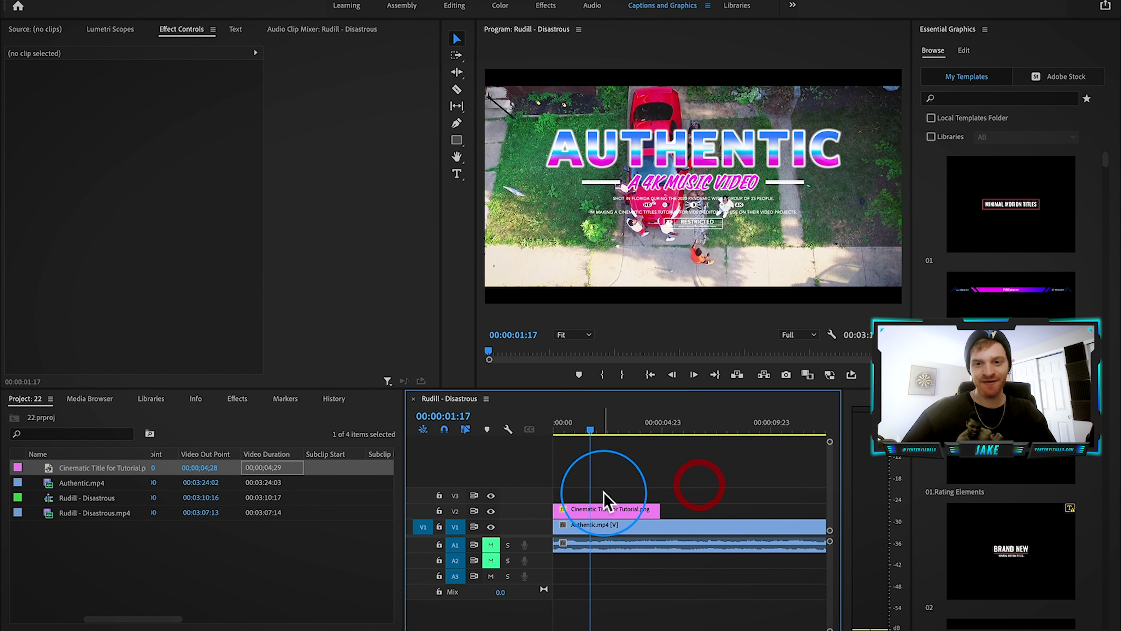
Set the masked title clip's scale to 56 and its vertical position to 580.
{"action": "left_click", "coordinate": [596, 527]}
{"action": "left_click", "coordinate": [596, 508]}
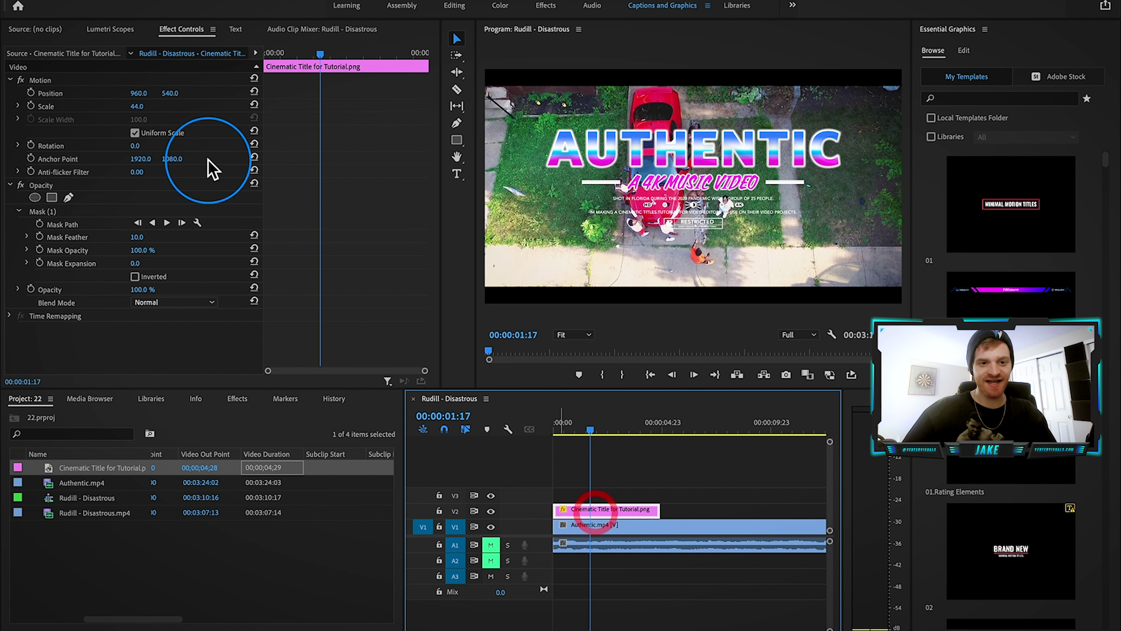
{"action": "left_click_drag", "start_coordinate": [137, 107], "coordinate": [175, 93]}
Split the title clip at 00:00:02:17, delete its remaining part, and return to the start of the sequence.
{"action": "left_click", "coordinate": [613, 426]}
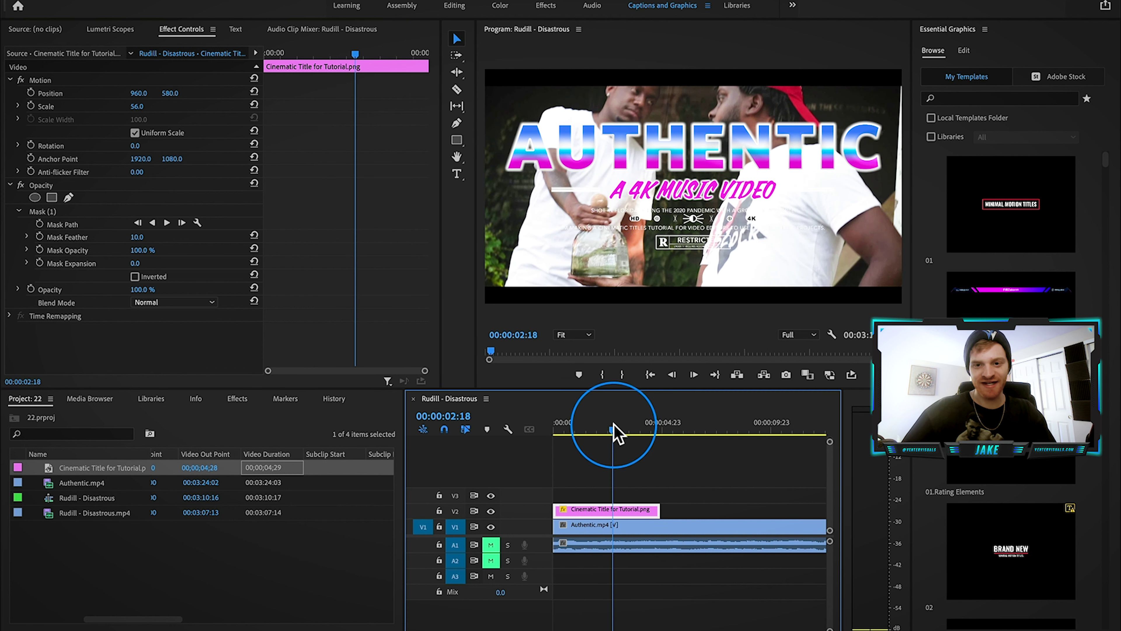
{"action": "key", "text": "Left"}
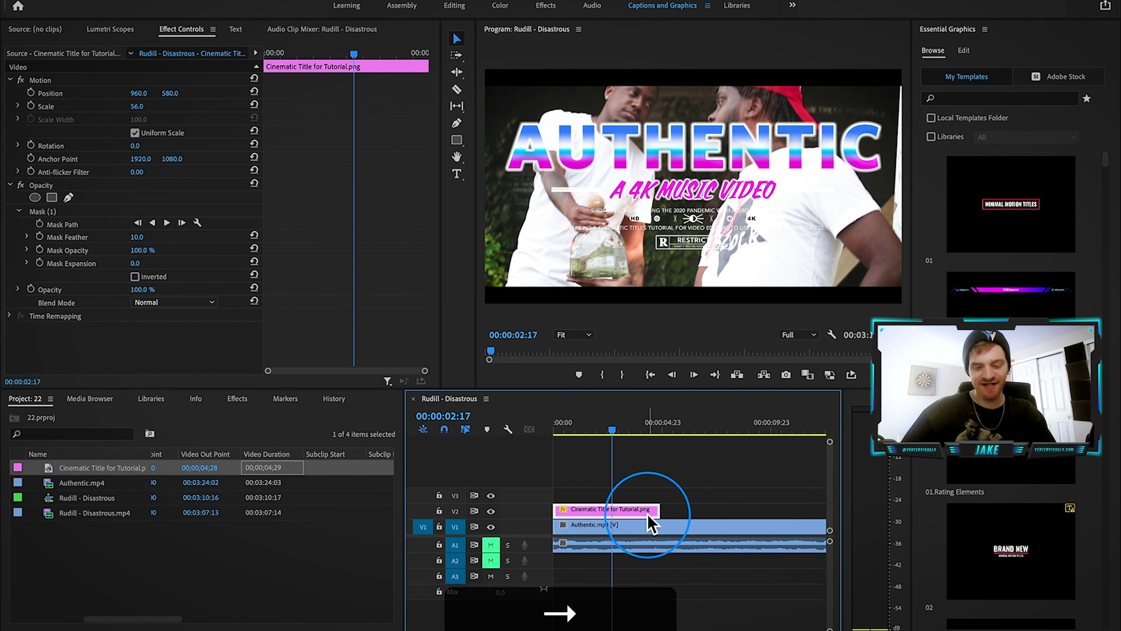
{"action": "left_click", "coordinate": [612, 509]}
{"action": "key", "text": "v"}
{"action": "left_click", "coordinate": [627, 509]}
{"action": "key", "text": "BackSpace"}
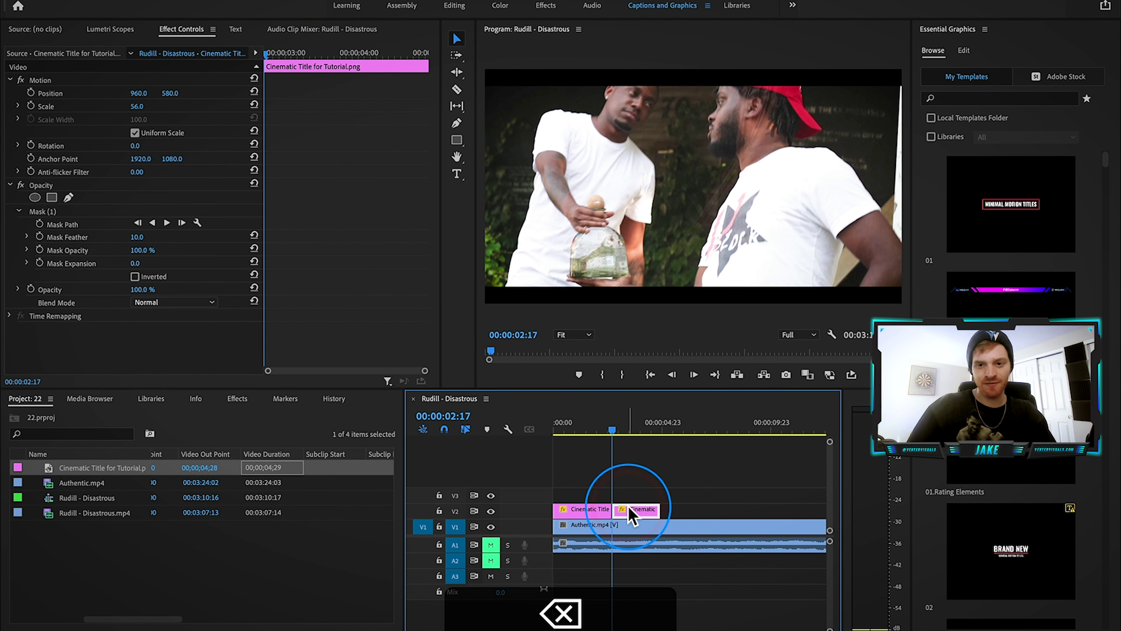
{"action": "left_click", "coordinate": [556, 429]}
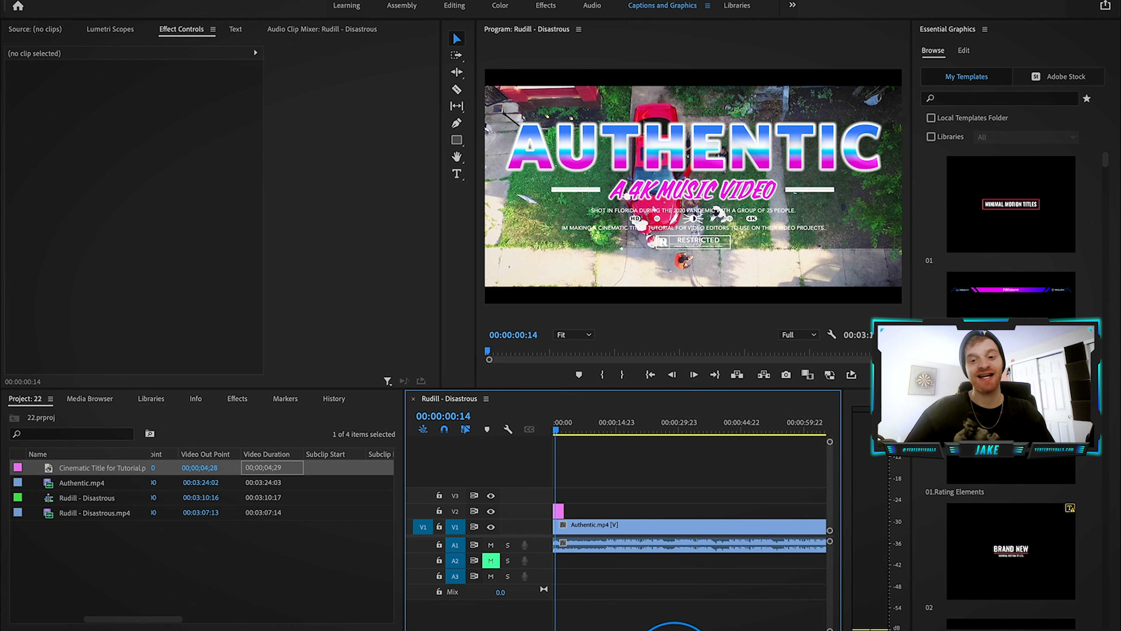
Switch back to Photoshop and view the title templates in 19.psd, 12.psd and 13.psd.
{"action": "mouse_move", "coordinate": [727, 627]}
{"action": "left_click", "coordinate": [761, 625]}
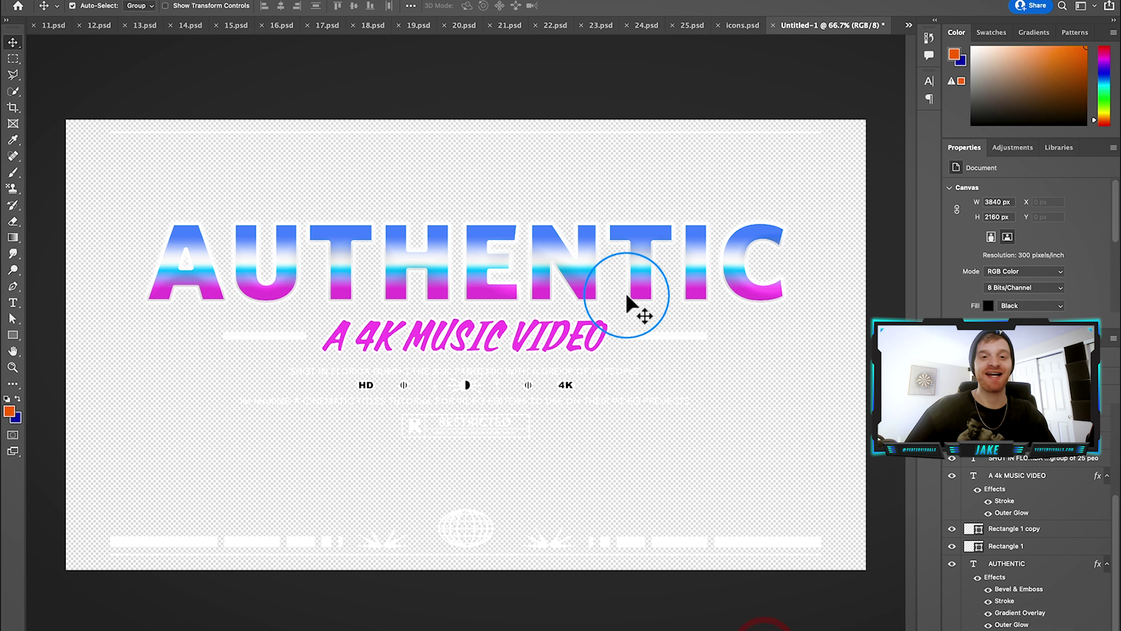
{"action": "left_click", "coordinate": [413, 25]}
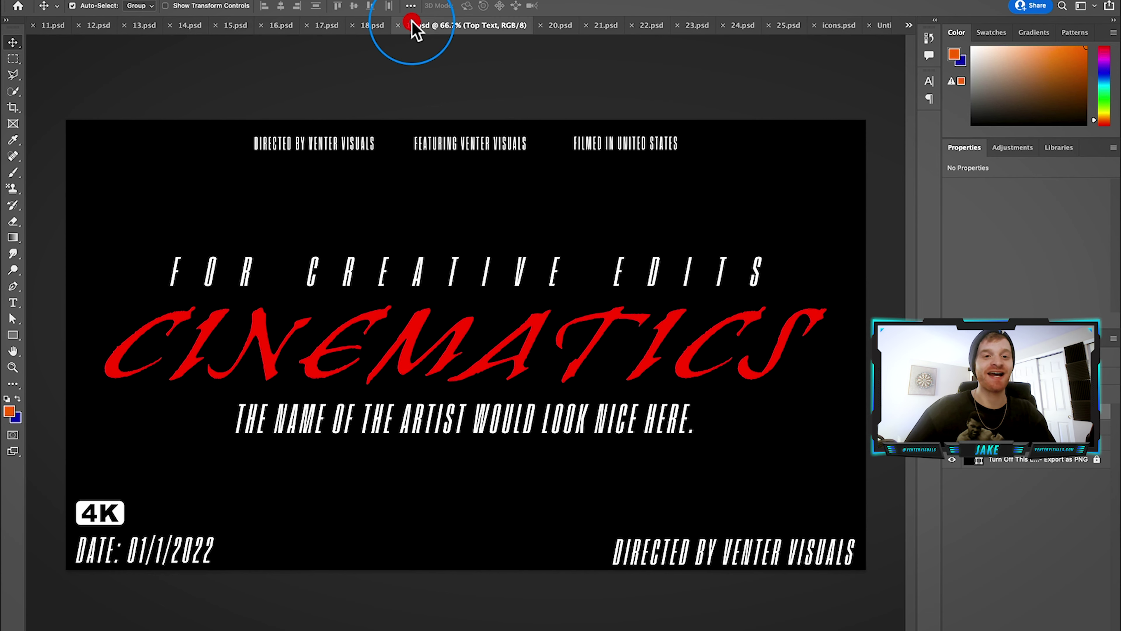
{"action": "left_click", "coordinate": [106, 28]}
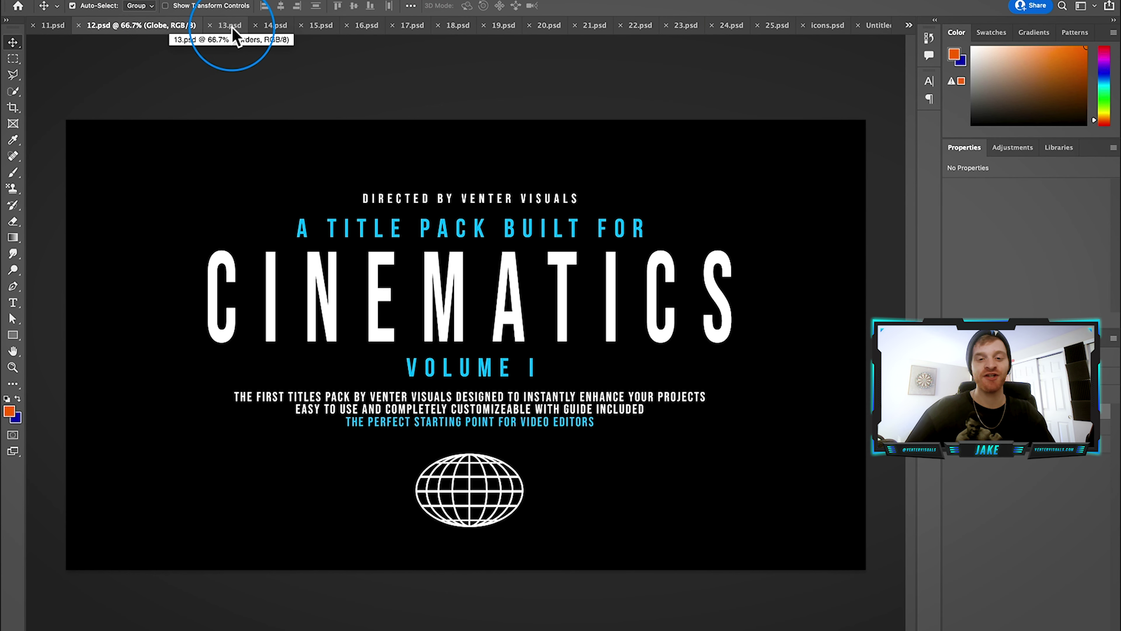
{"action": "left_click", "coordinate": [236, 36]}
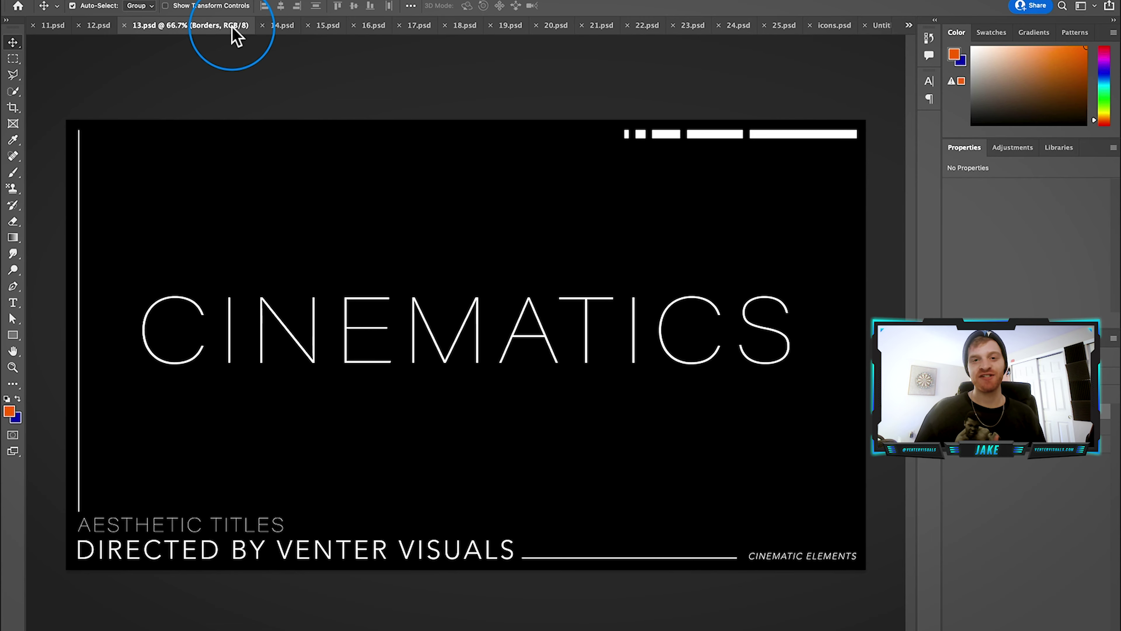